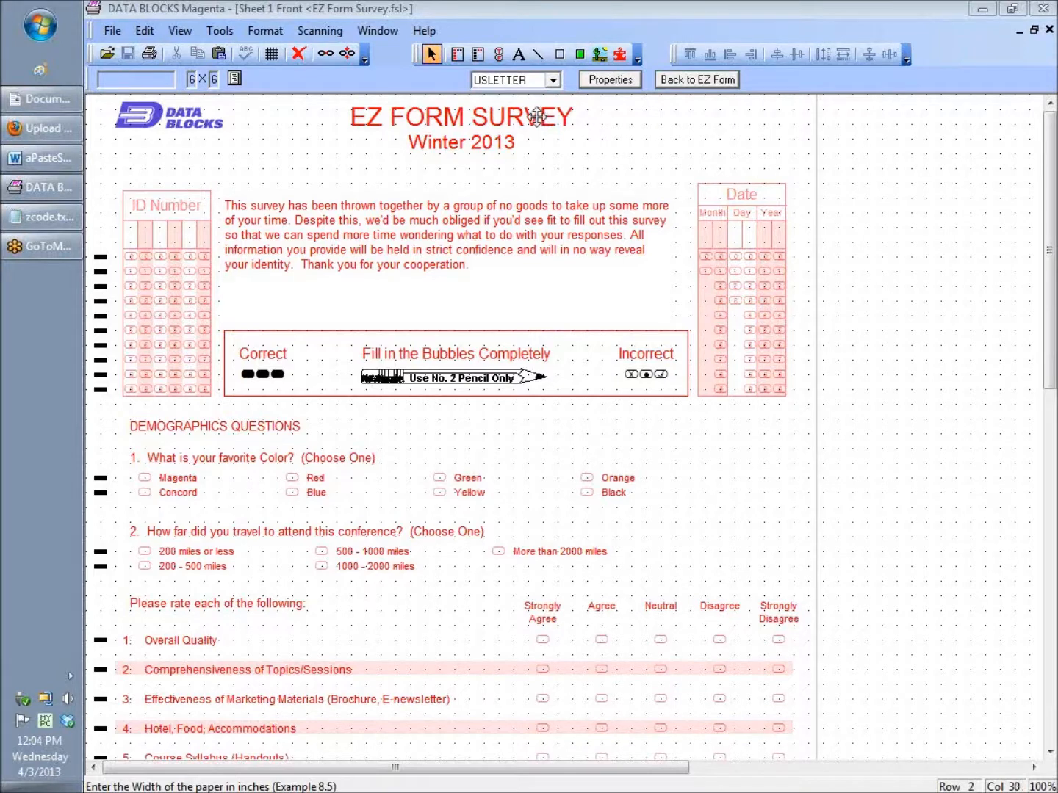
- Move the EZ FORM SURVEY title slightly to the right and select the linked pencil instruction box
left_click(537, 115)
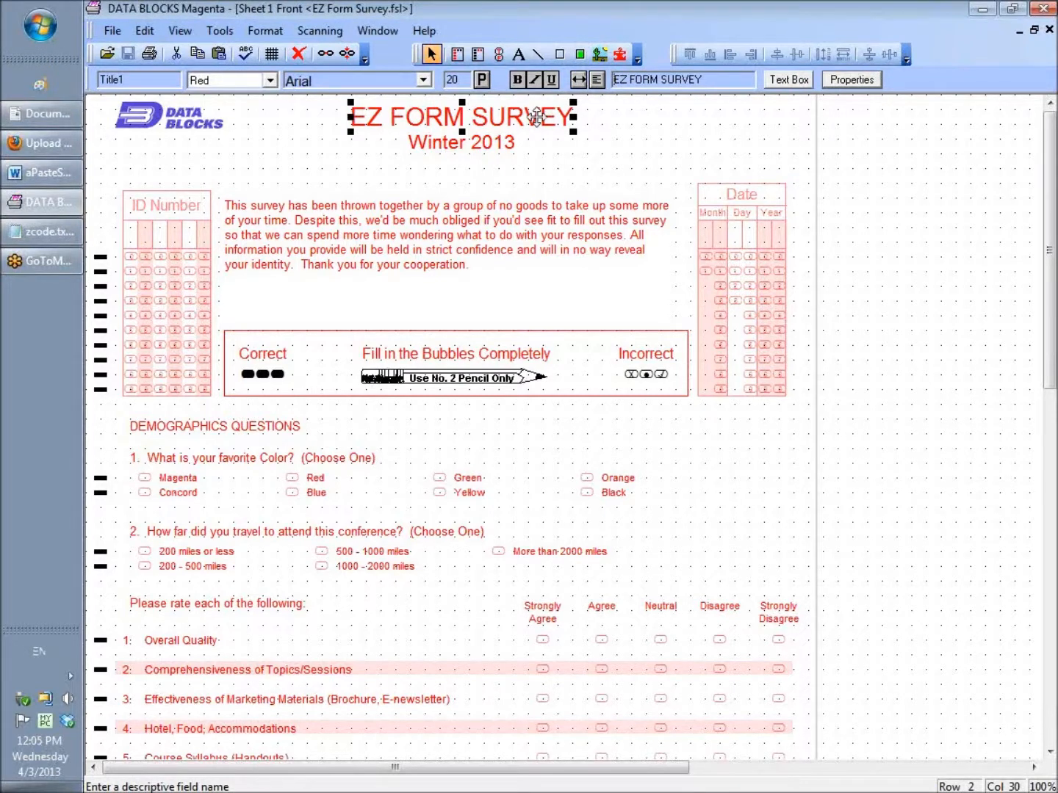
double_click(537, 116)
mouse_move(537, 122)
left_mouse_down()
mouse_move(585, 121)
mouse_move(541, 120)
left_mouse_up()
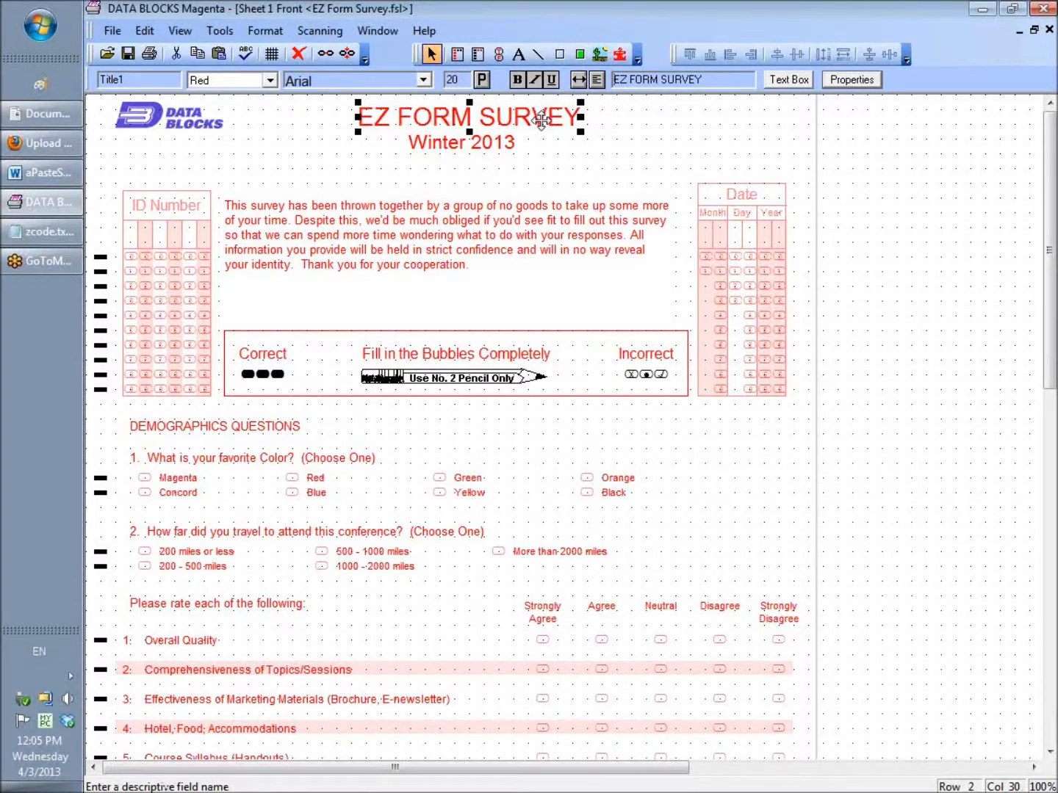
left_click(491, 368)
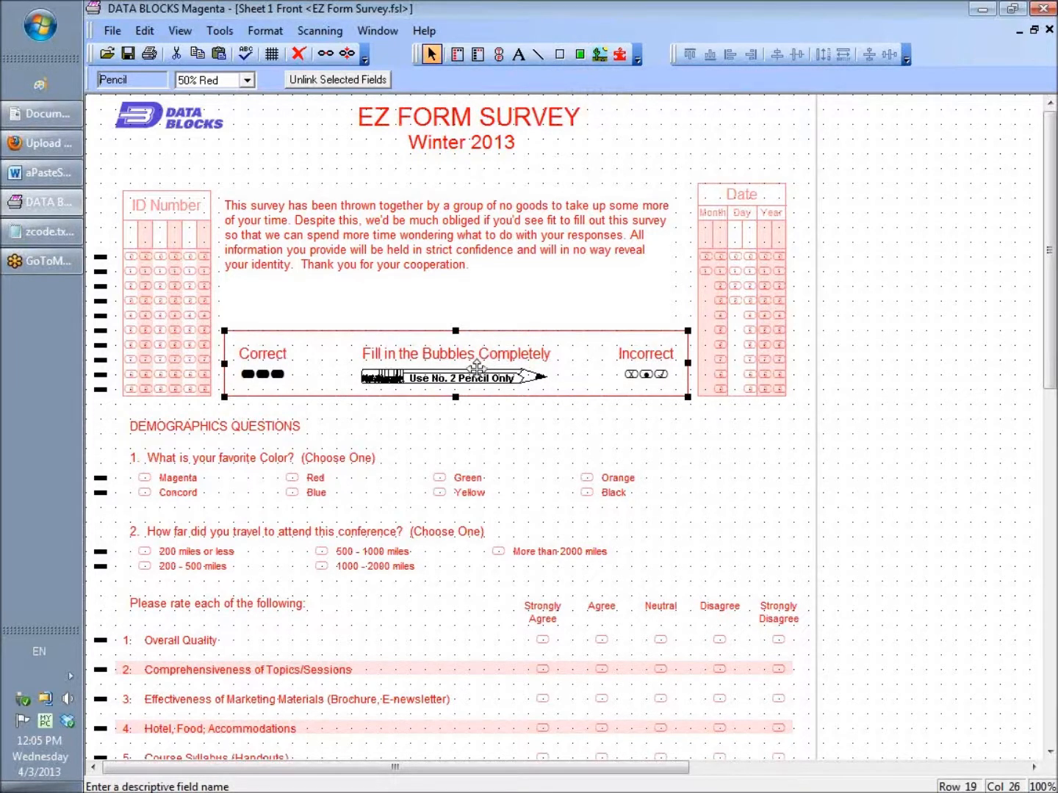
mouse_move(478, 368)
left_mouse_down()
mouse_move(493, 401)
mouse_move(611, 438)
mouse_move(480, 379)
mouse_move(468, 360)
left_mouse_up()
- Nudge the Winter 2013 subtitle slightly down and to the left
left_click(488, 144)
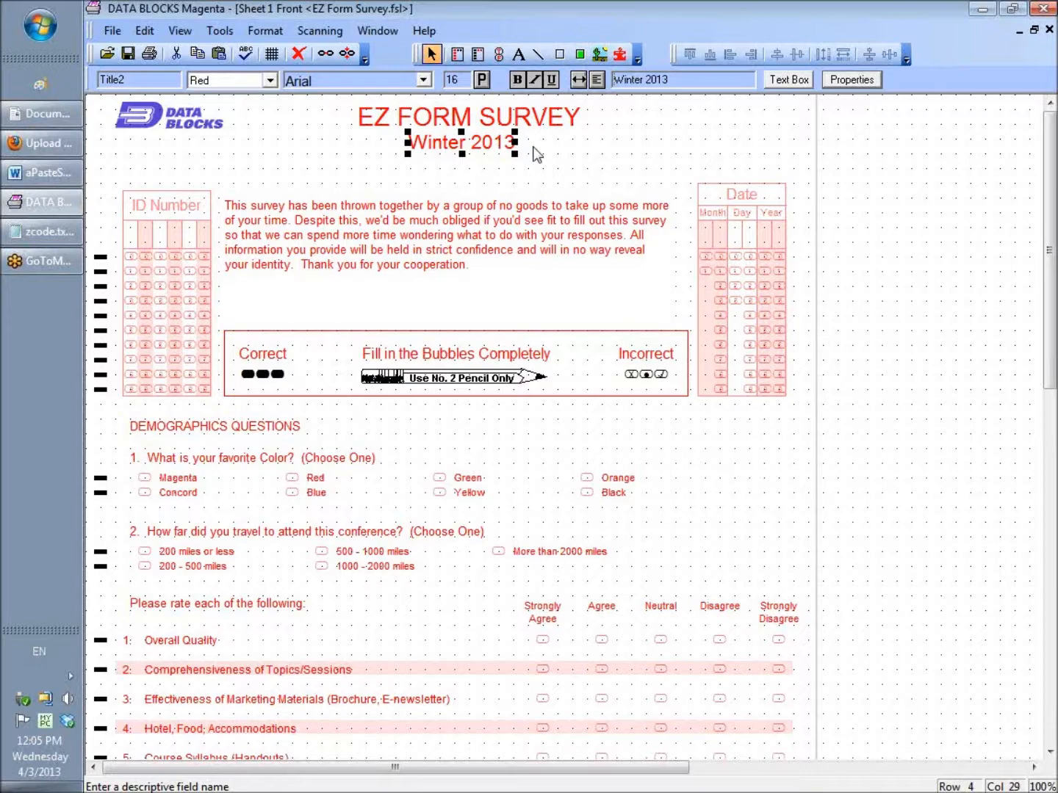
key("Down")
key("Down")
key("Down")
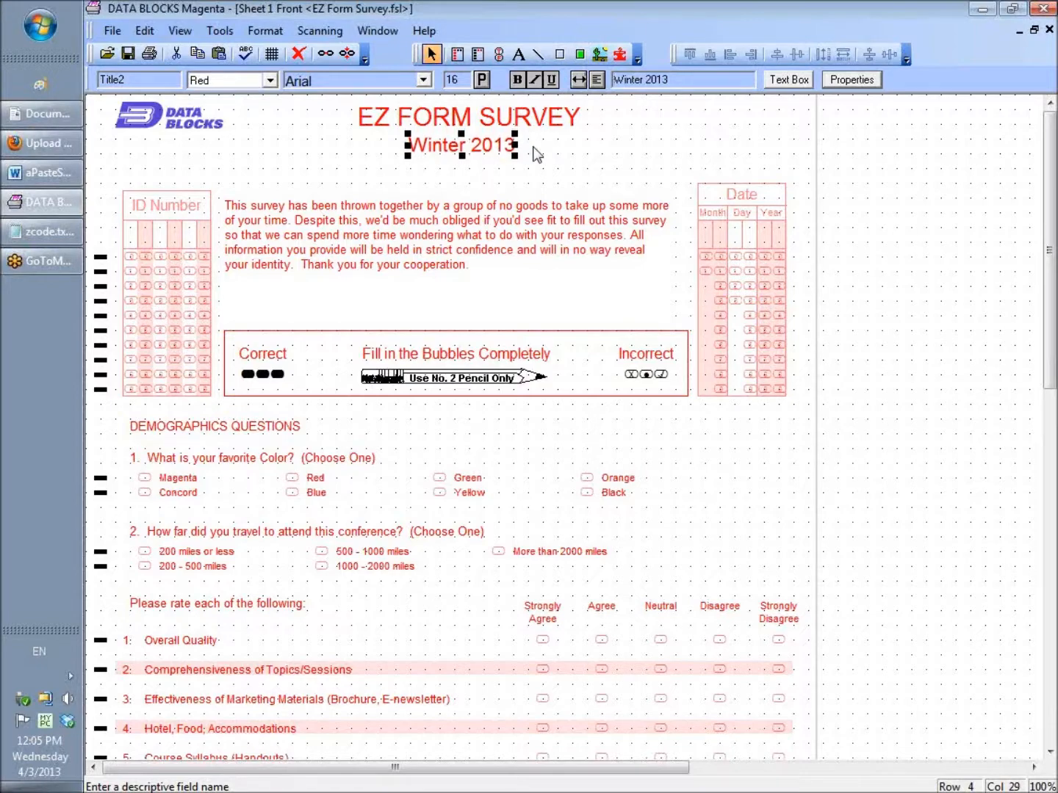
key("Left")
key("Left")
key("Left")
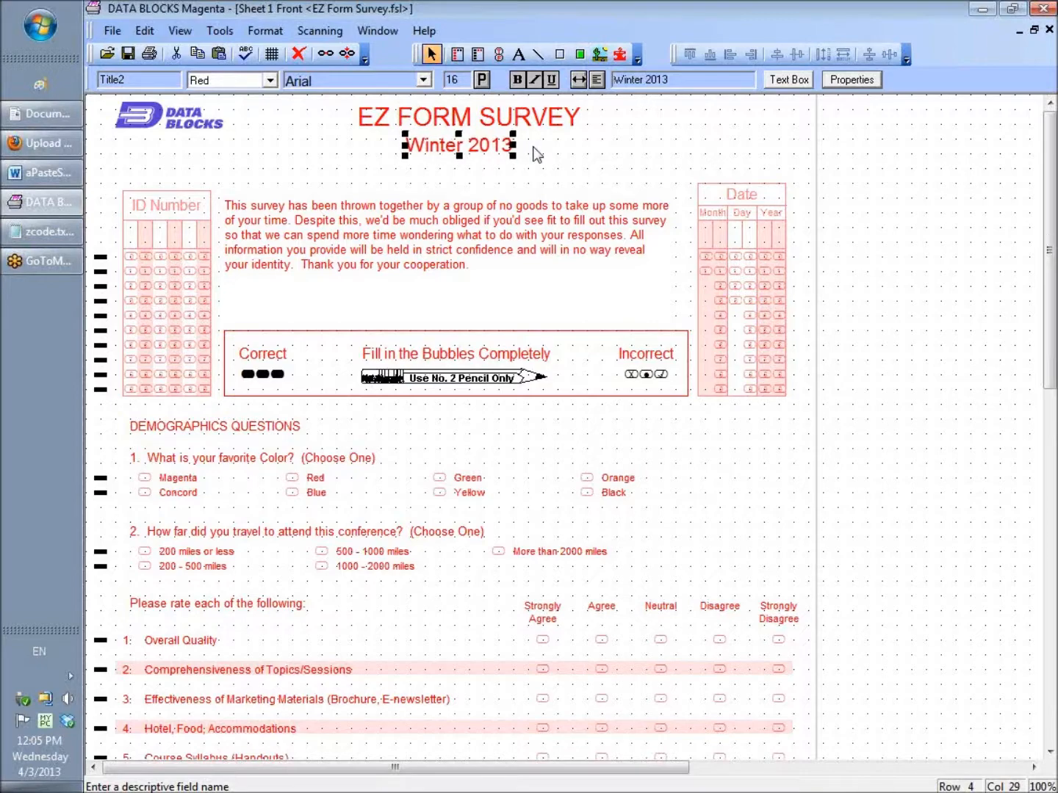
- Nudge the Winter 2013 subtitle back up and to the right to its original position
key("Up")
key("Up")
key("Up")
key("Right")
key("Right")
key("Right")
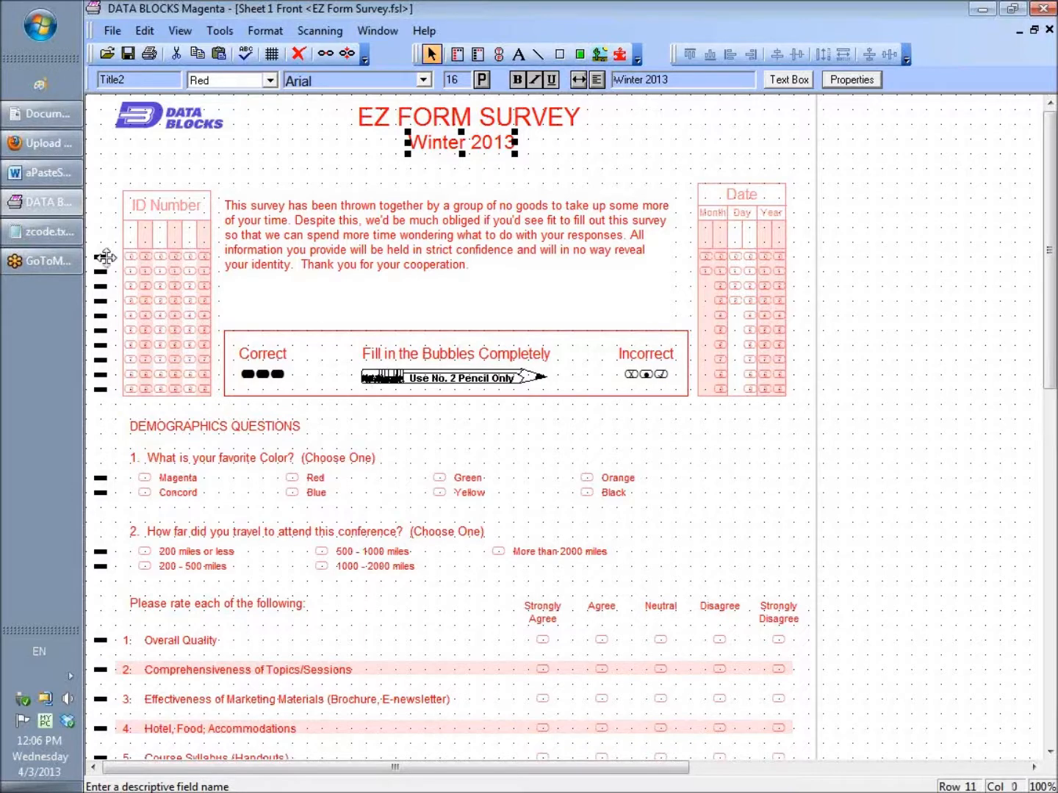
- Move the linked ID Number block up one grid row and back down to its starting position
left_click(163, 294)
left_click_drag(163, 293, 163, 274)
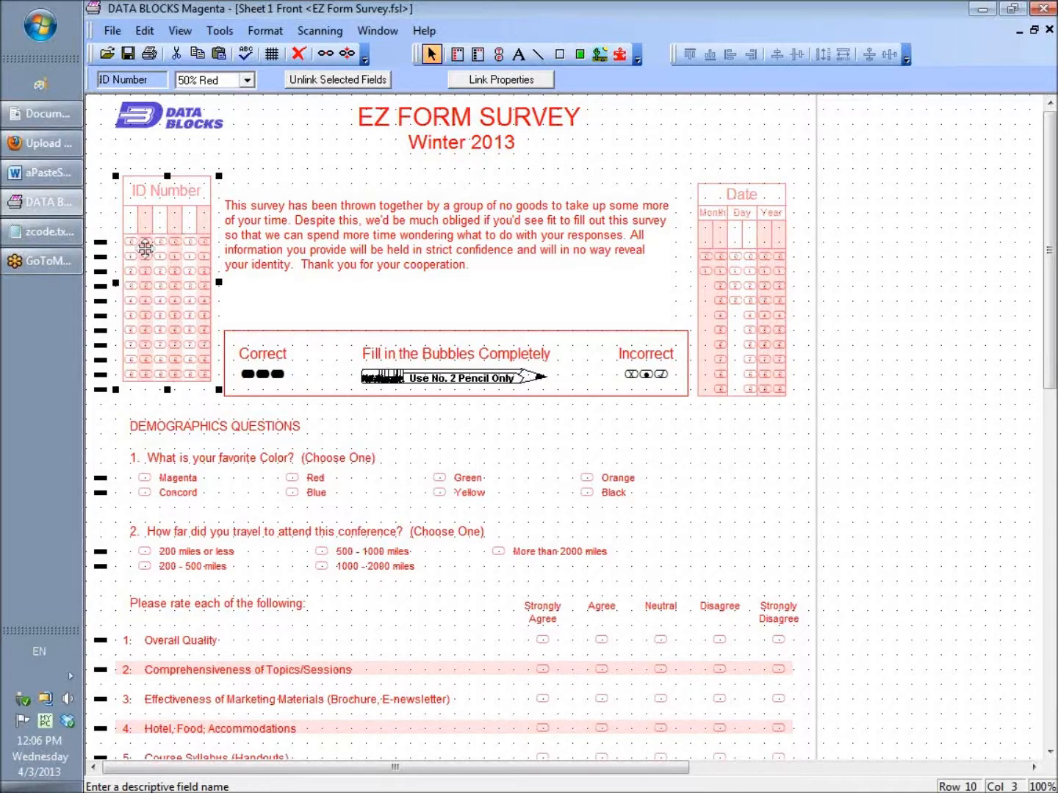
left_click_drag(145, 247, 146, 262)
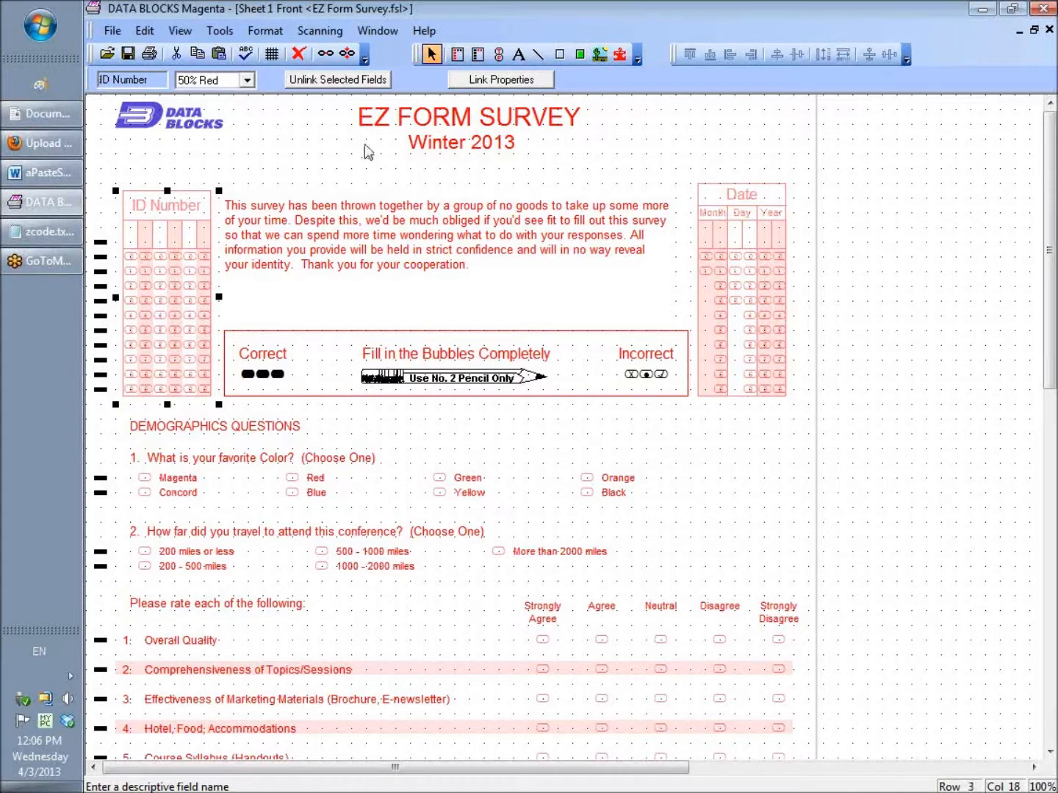
- Examine the field properties of the EZ FORM SURVEY title and close them without changes
left_click(446, 114)
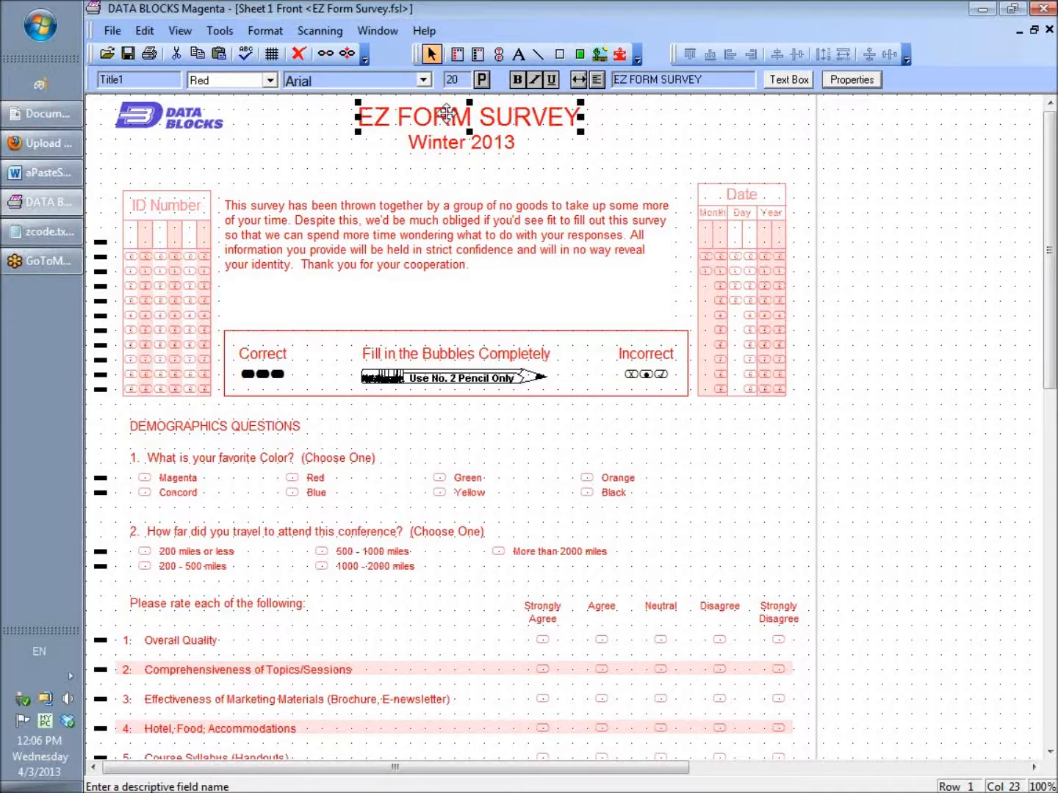
double_click(446, 113)
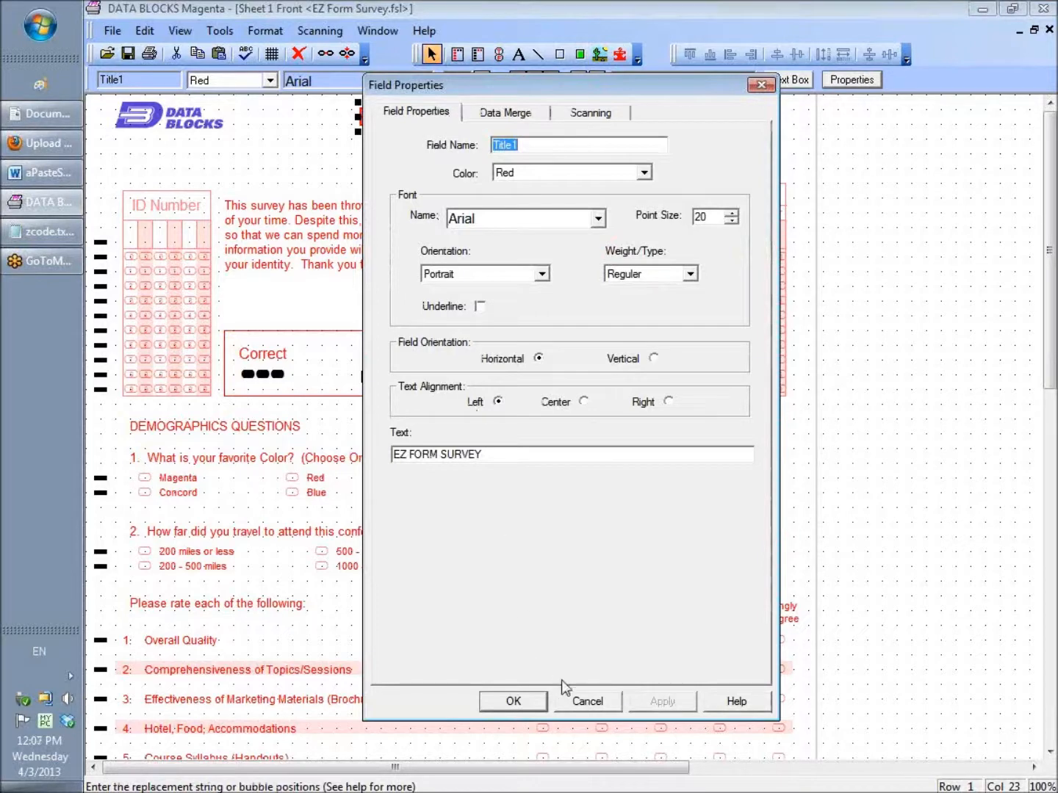
left_click(578, 698)
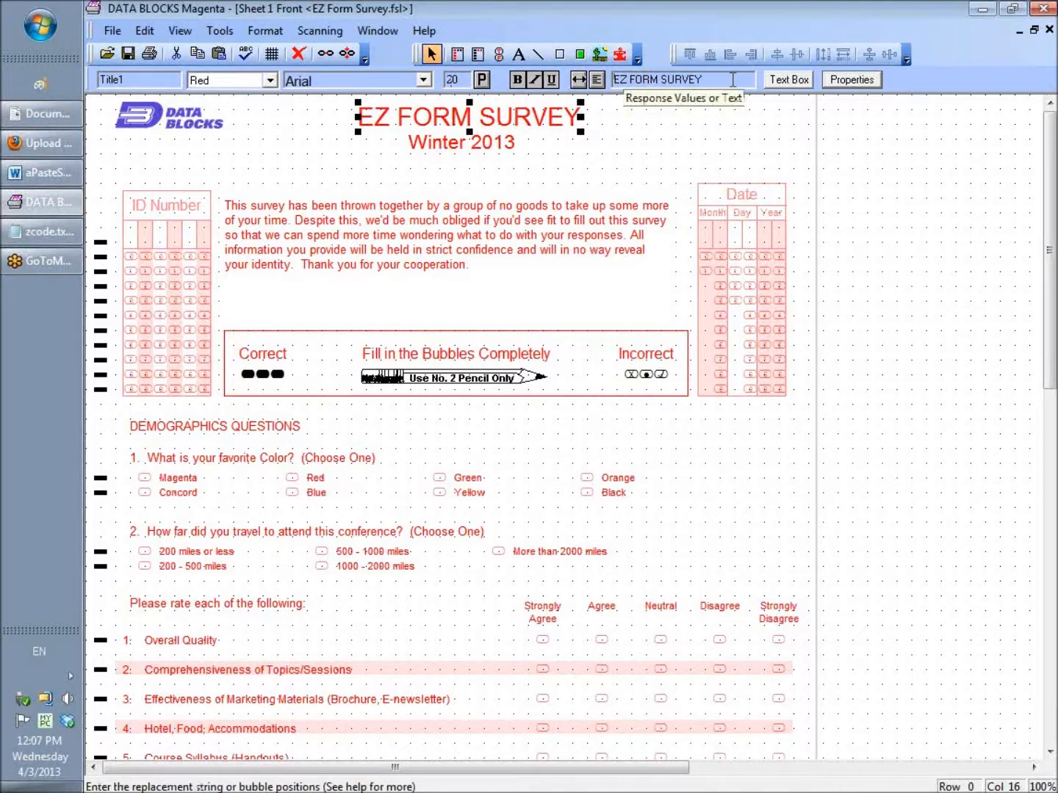
- Set the EZ FORM SURVEY title's color to Black in its field properties and make its text bold
left_click(843, 79)
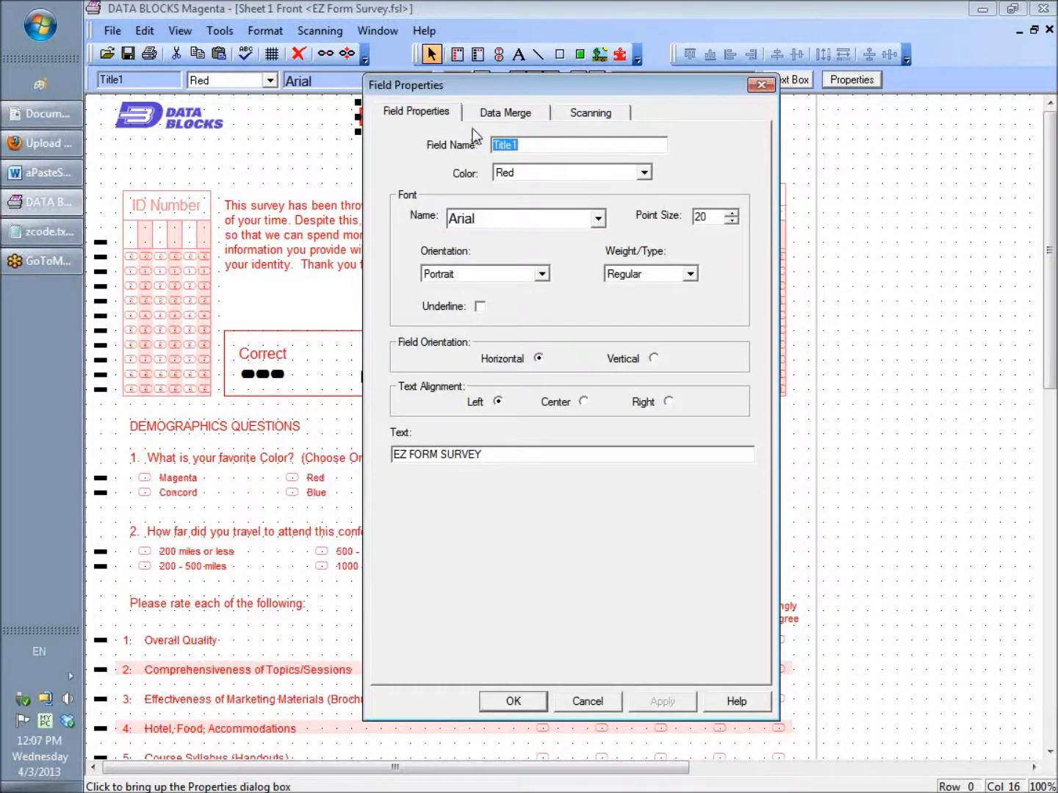
left_click_drag(507, 89, 506, 118)
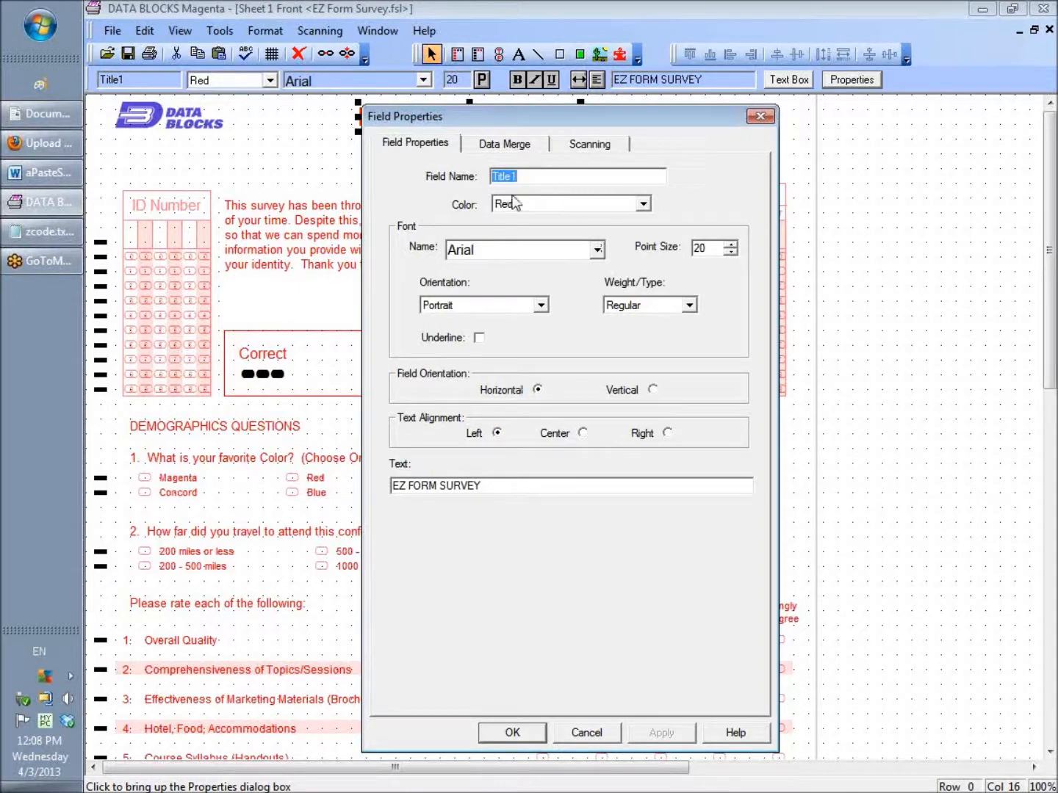
left_click(644, 205)
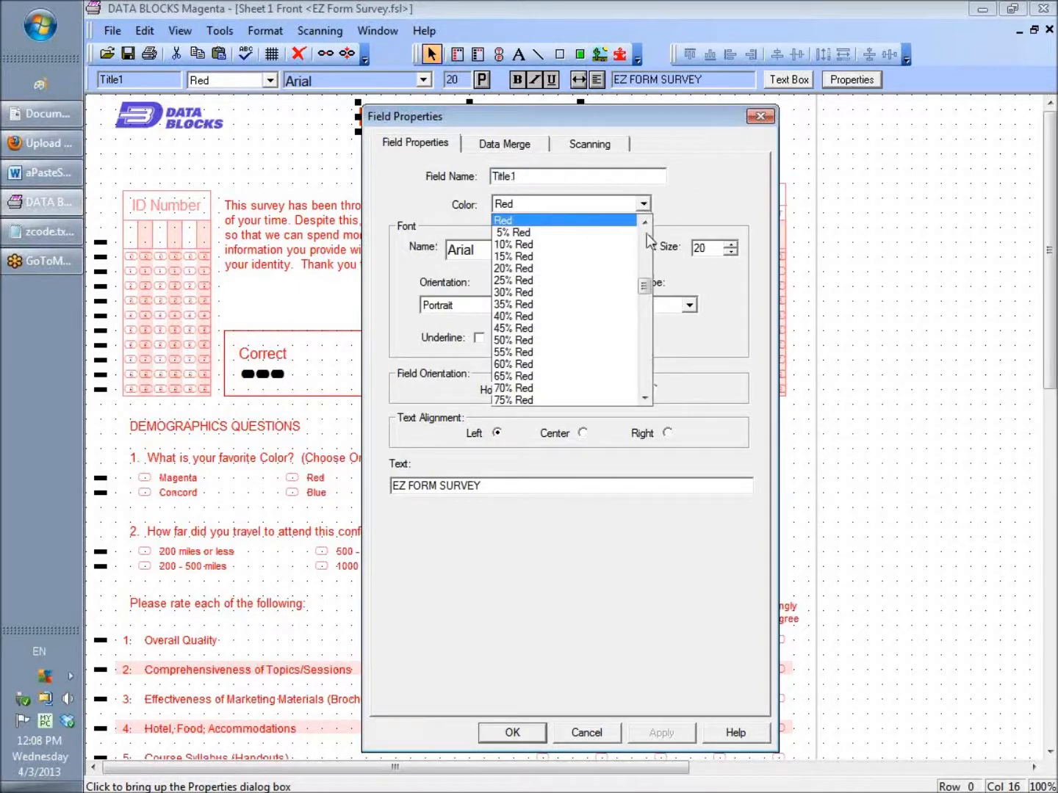
left_click_drag(644, 287, 648, 234)
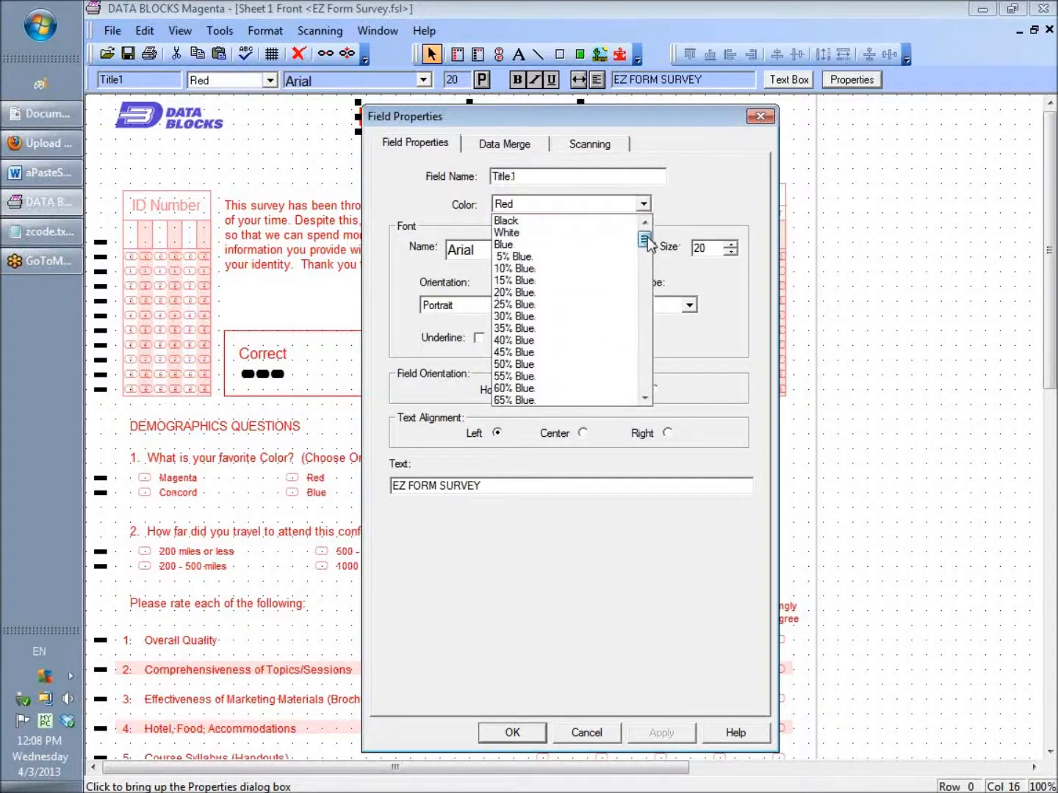
left_click(592, 221)
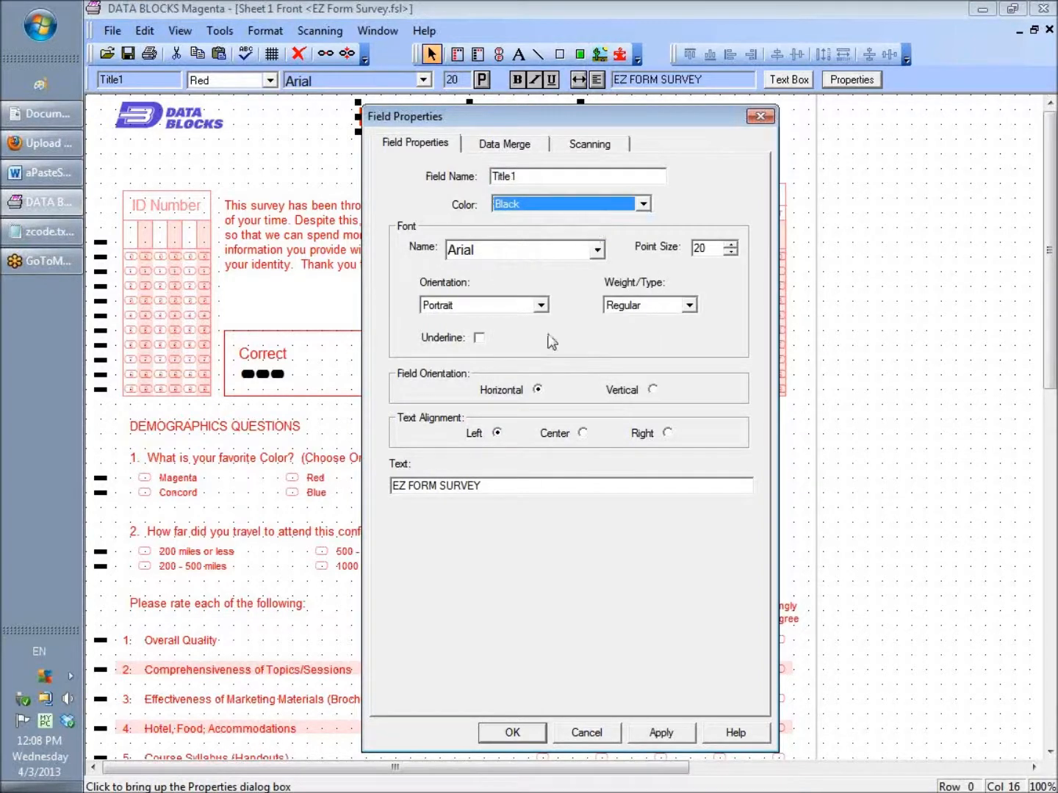
left_click(512, 731)
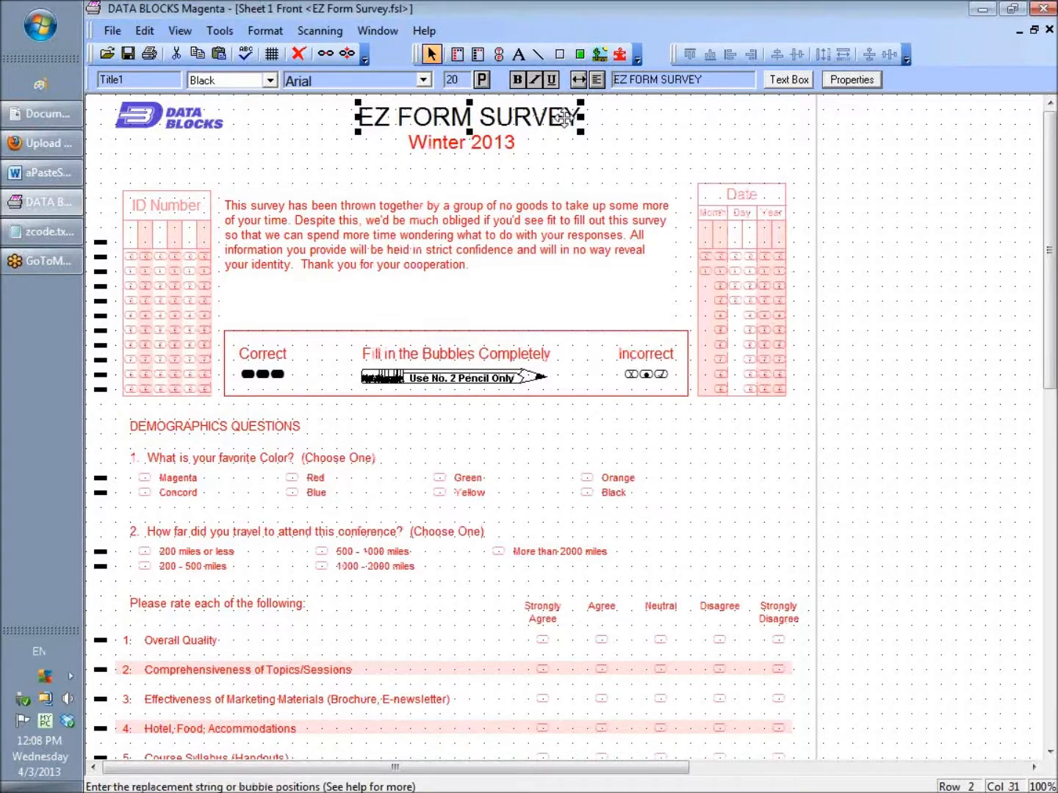
left_click(518, 78)
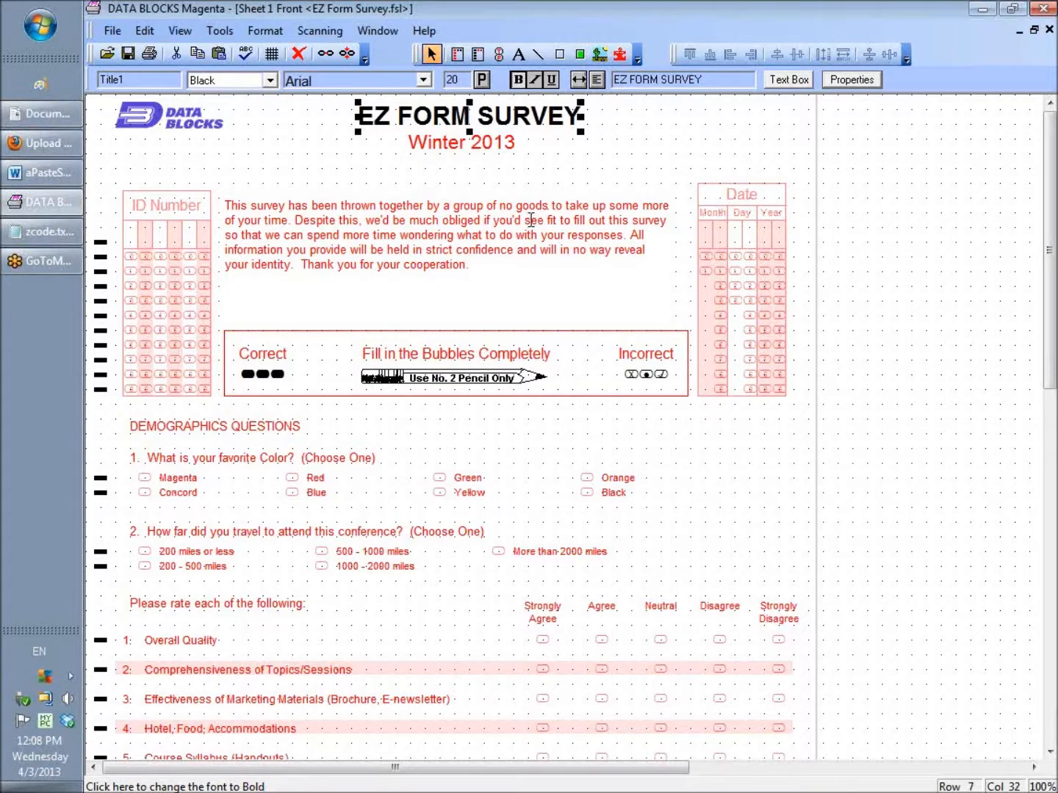
- Examine the graphic properties of the Data Blocks logo and close them without changes
left_click(190, 121)
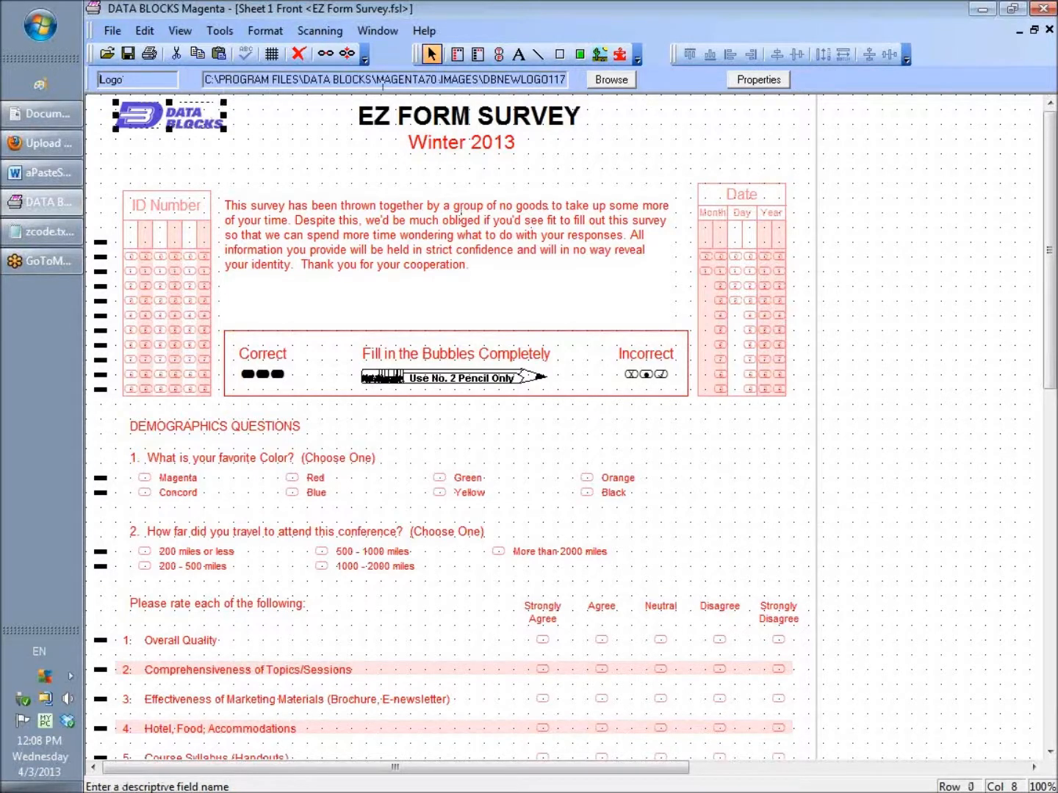
double_click(195, 124)
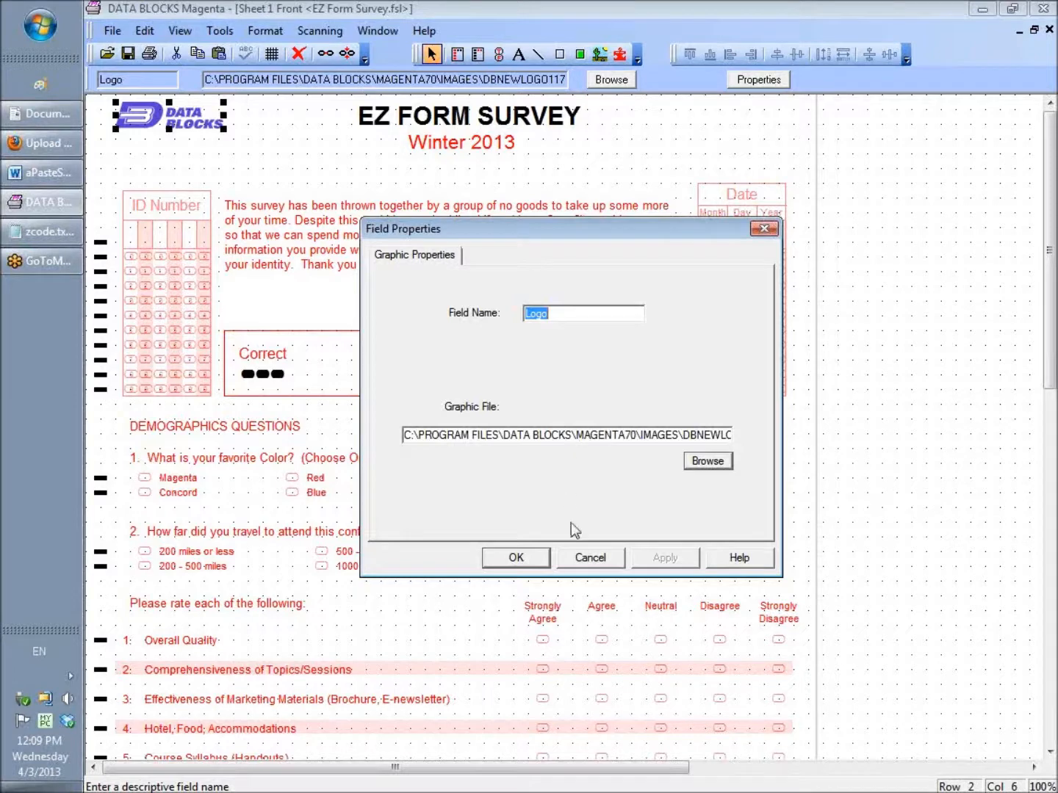
left_click(591, 558)
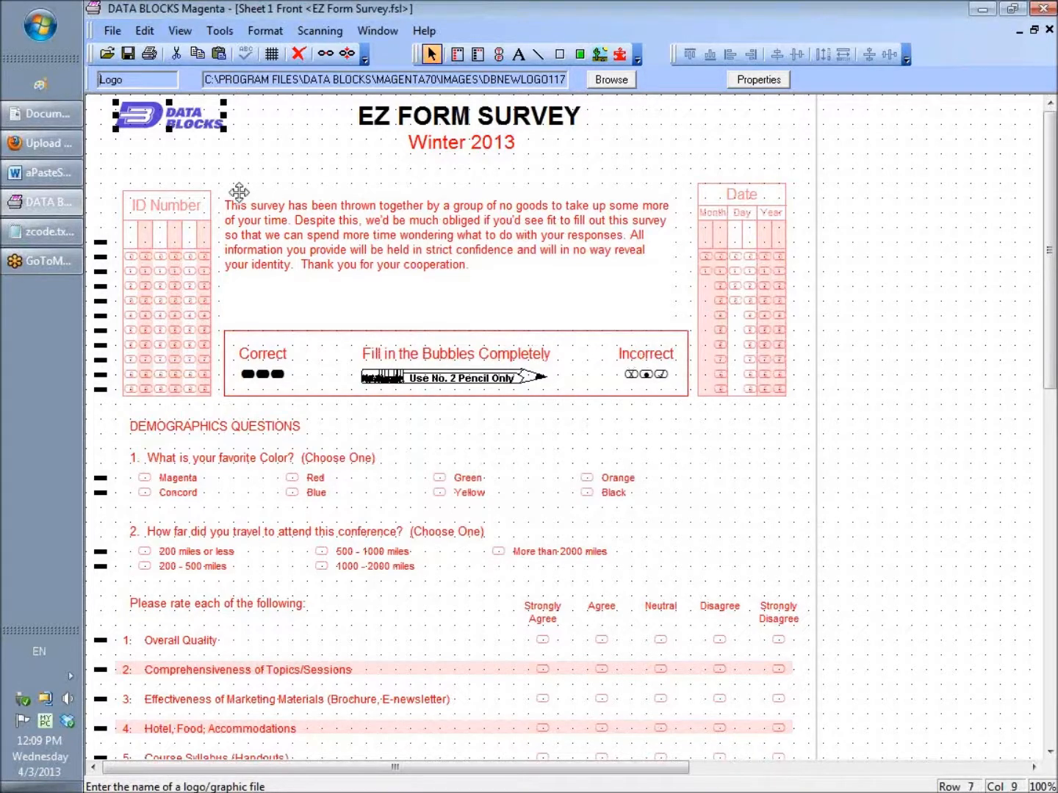
- Select the ID Number block, shift it up one row and return it to its place
left_click(169, 295)
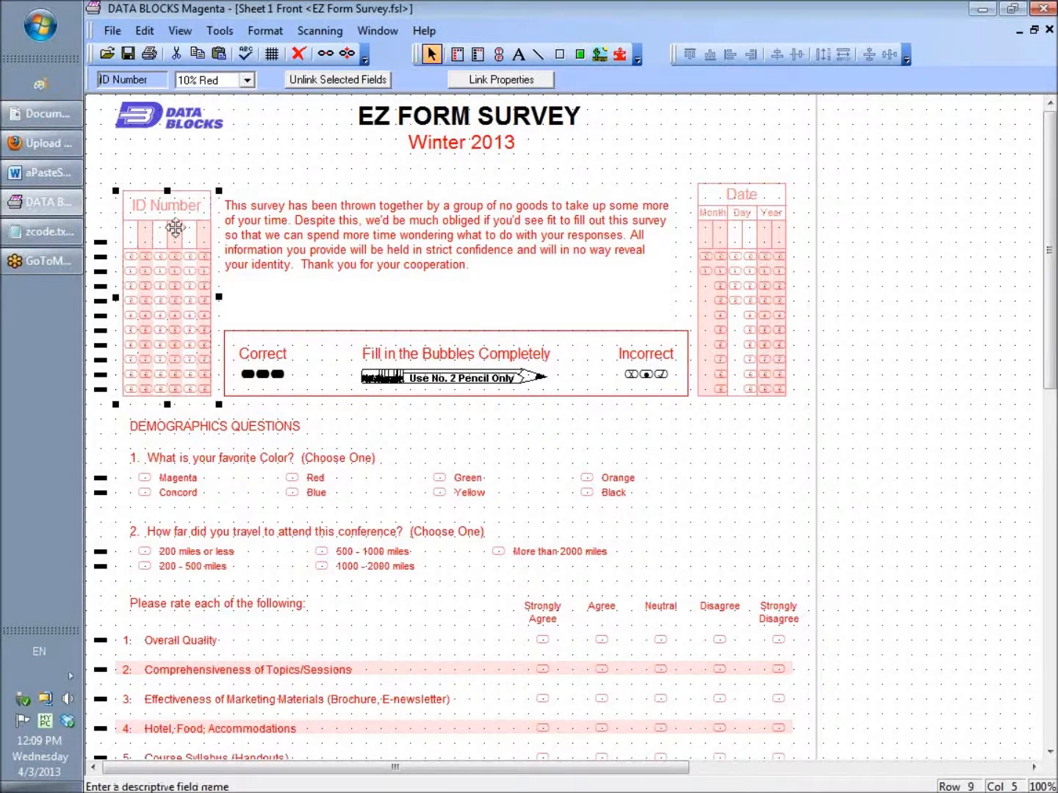
left_click(200, 210)
mouse_move(165, 276)
left_mouse_down()
mouse_move(164, 249)
mouse_move(165, 268)
mouse_move(176, 260)
left_mouse_up()
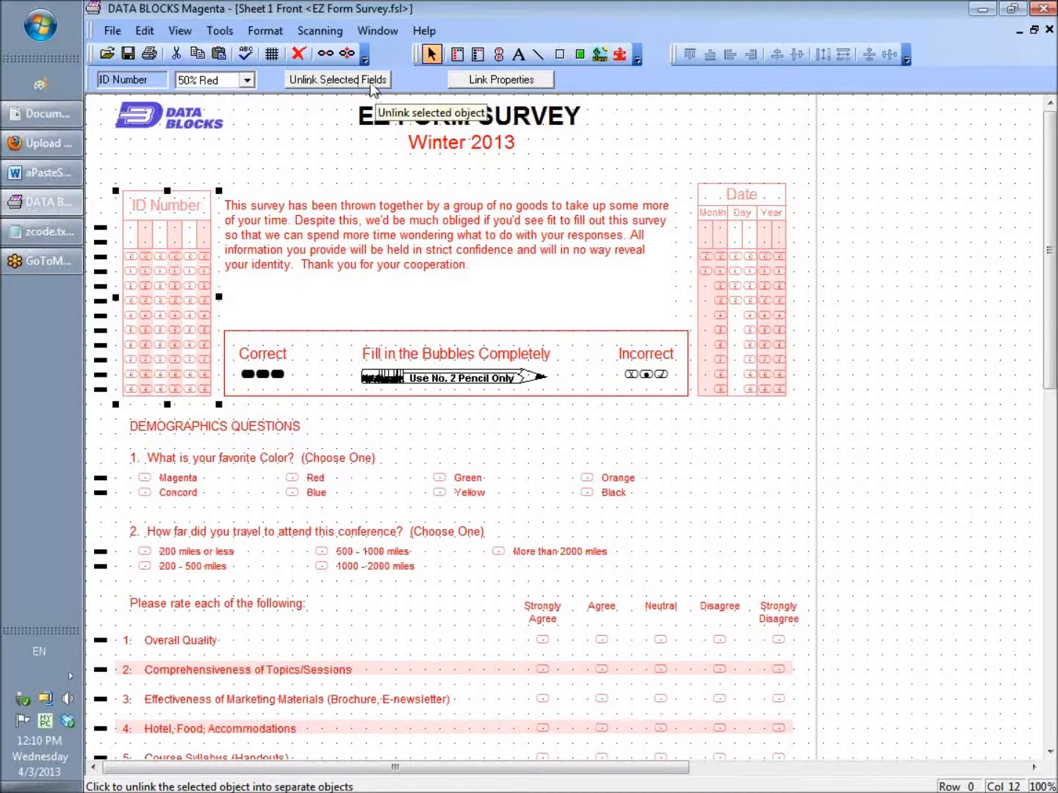
- Unlink the ID Number block into its separate fields
left_click(261, 31)
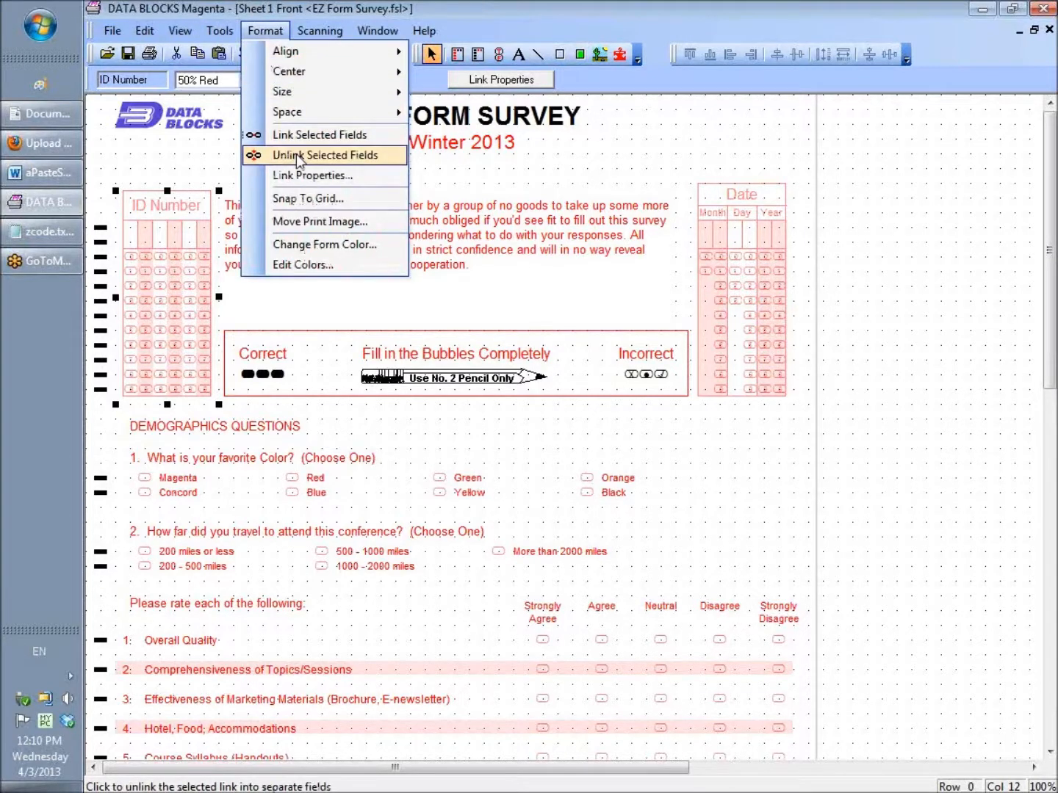
left_click(447, 169)
left_click(446, 168)
left_click(195, 235)
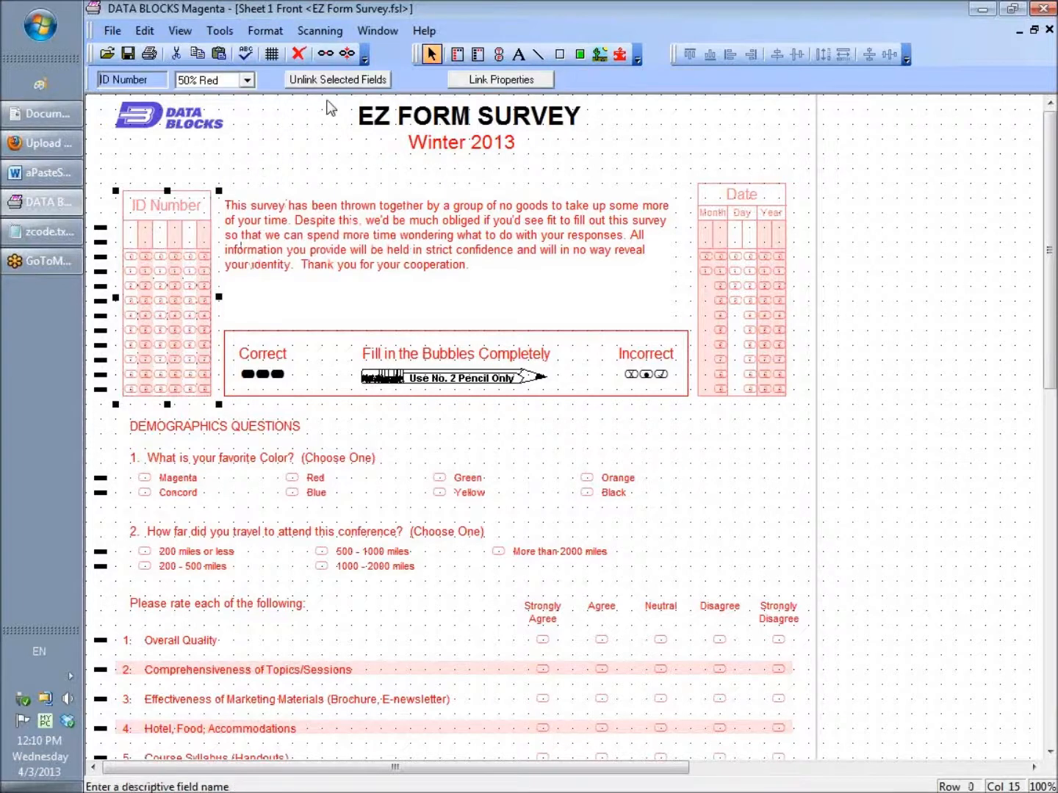
left_click(337, 80)
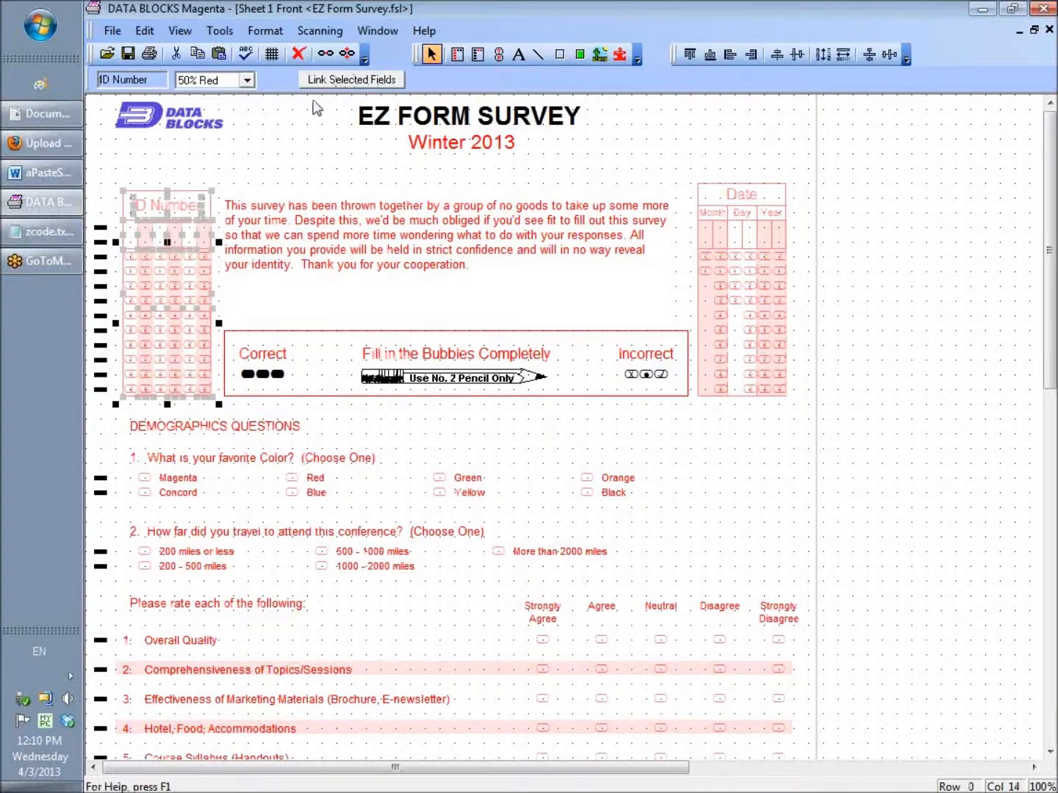
- Set the color of the ID Number heading text to Black
left_click(183, 205)
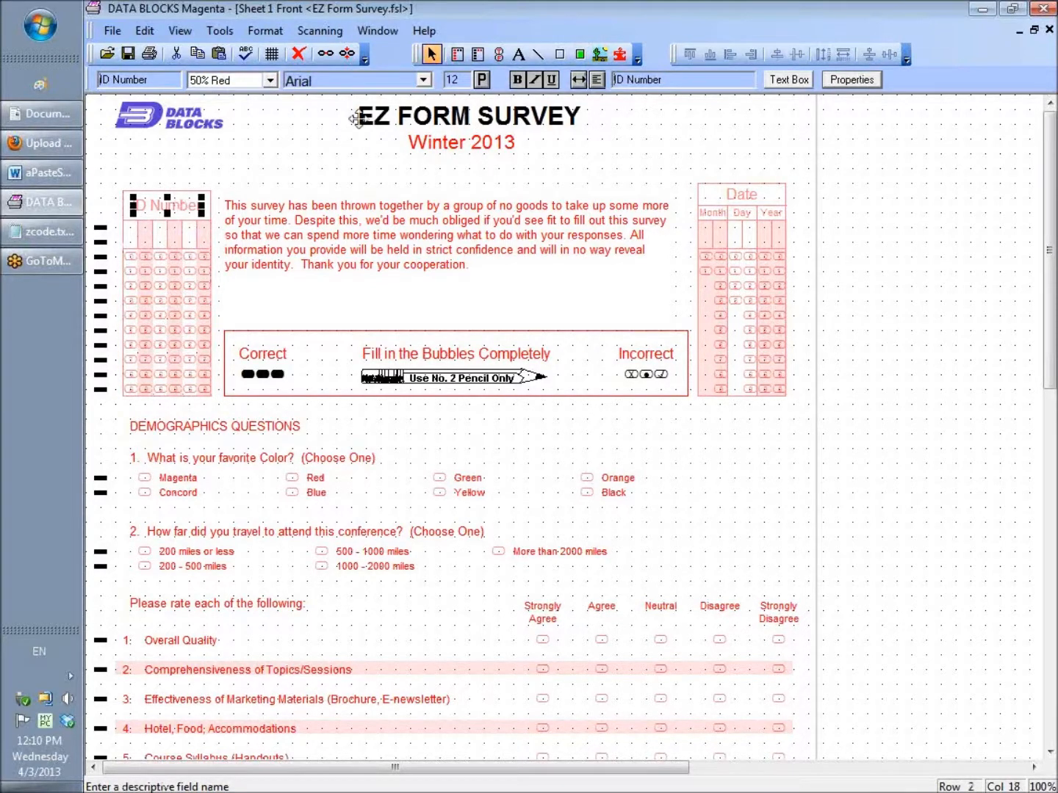
left_click(270, 80)
left_click_drag(274, 175, 273, 103)
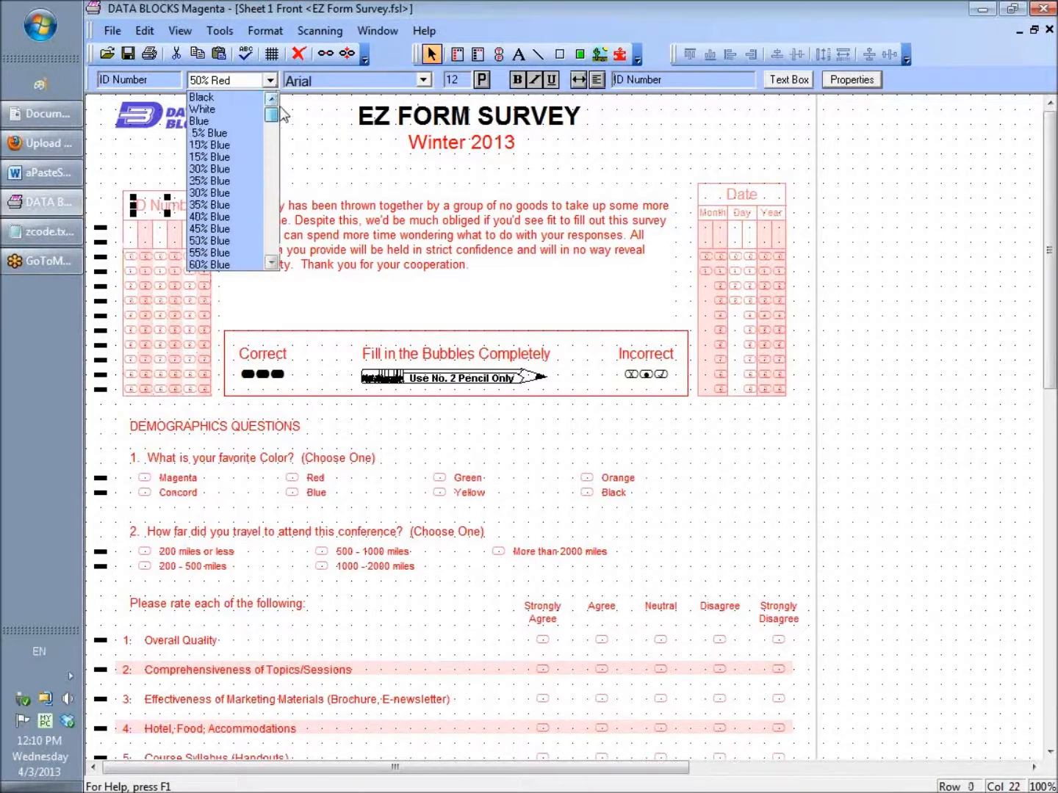
left_click(234, 98)
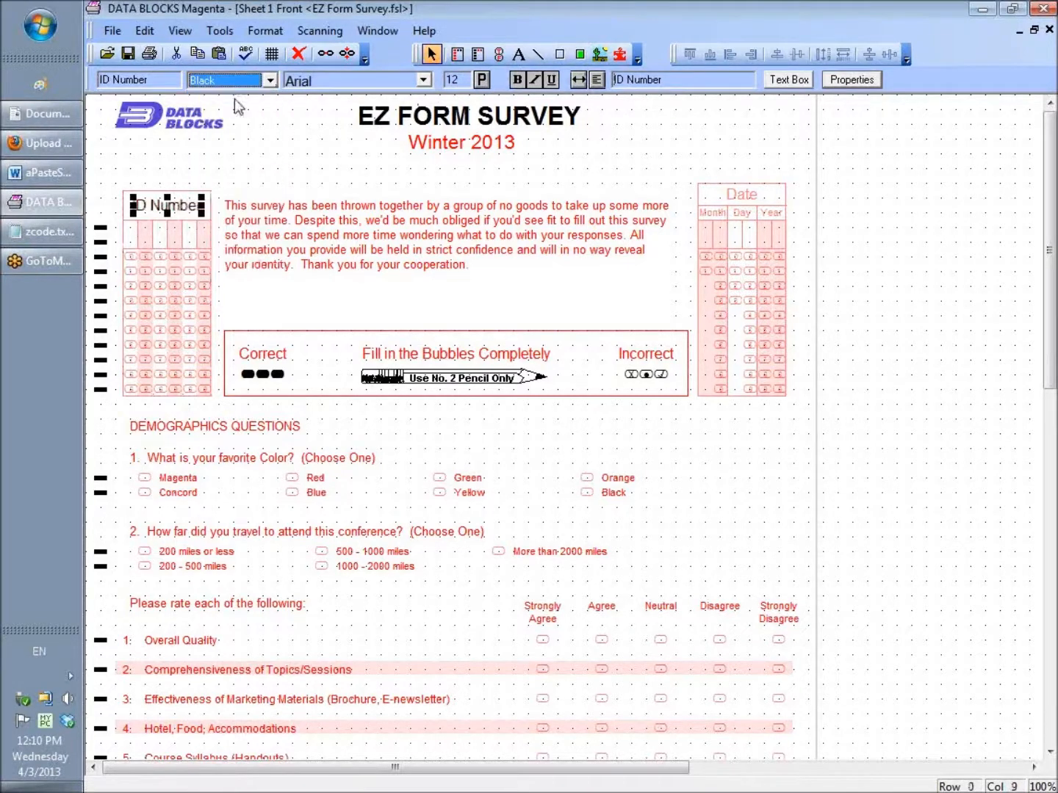
- Set the ID Number block's outer border to line thickness 2 and color 80% Red
left_click(210, 192)
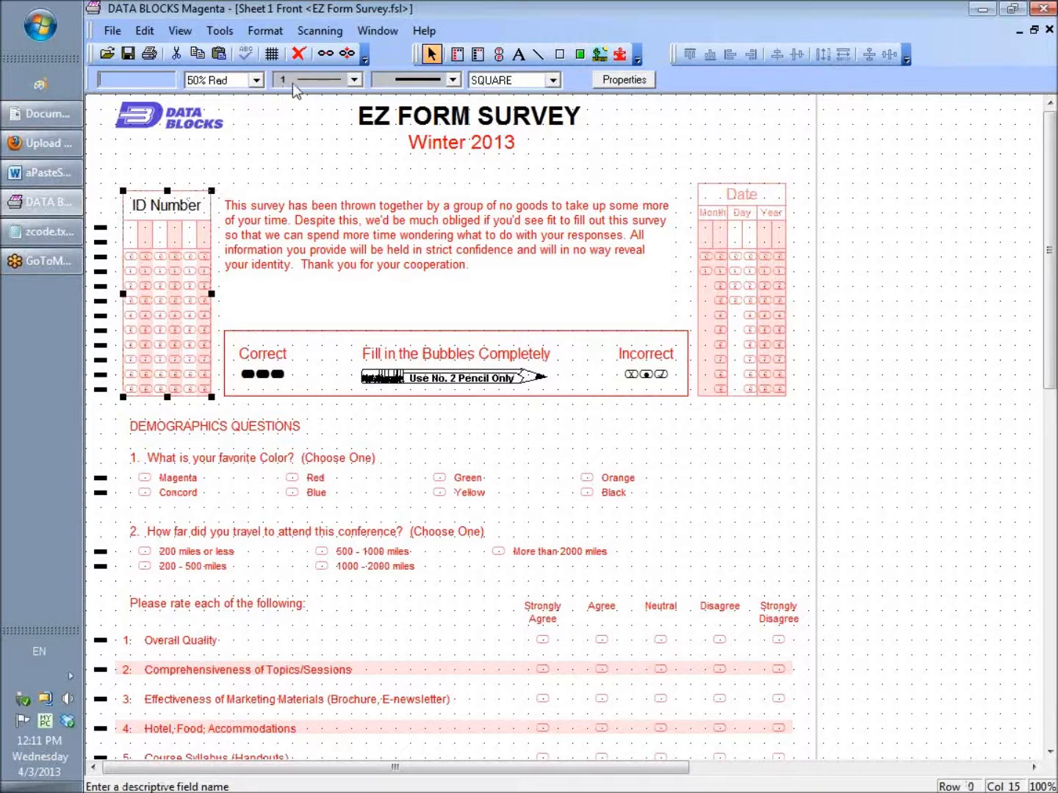
left_click(343, 82)
left_click(331, 108)
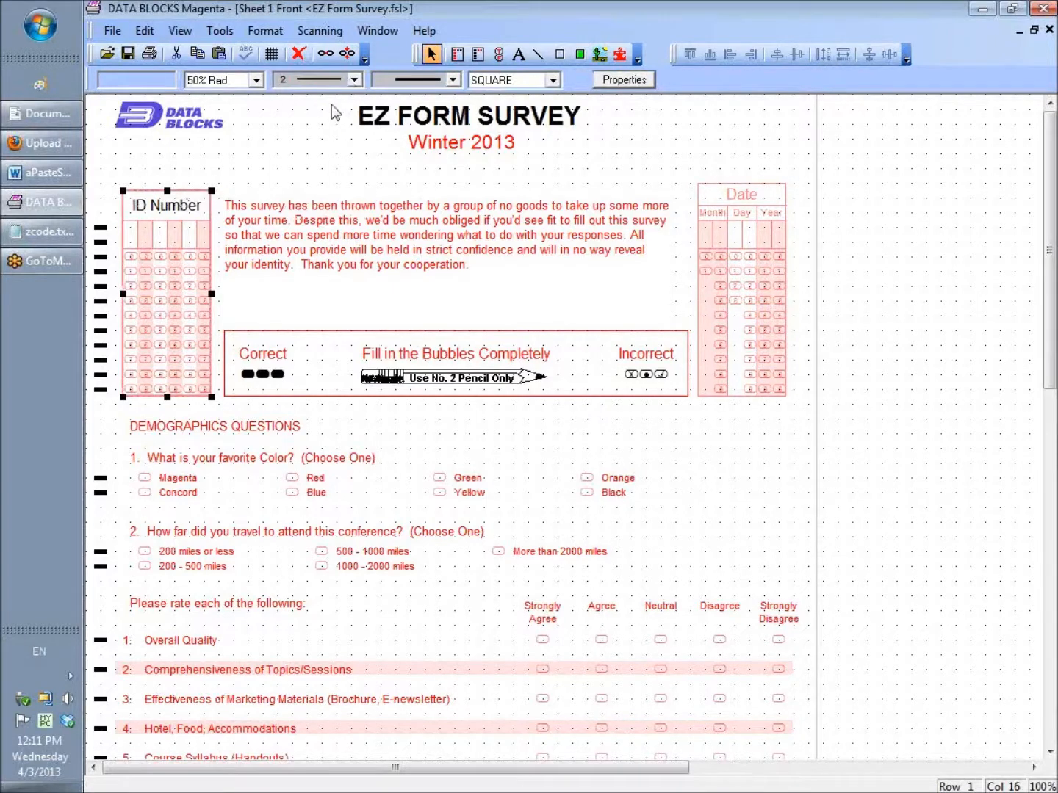
left_click(255, 80)
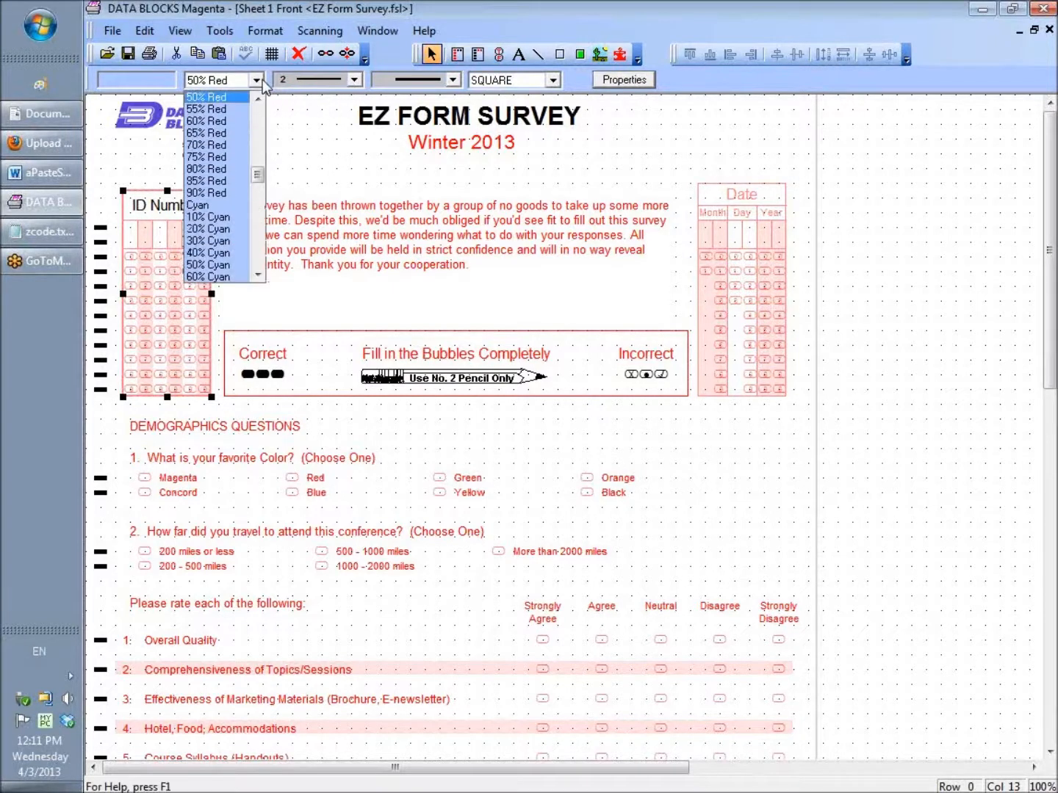
left_click(215, 168)
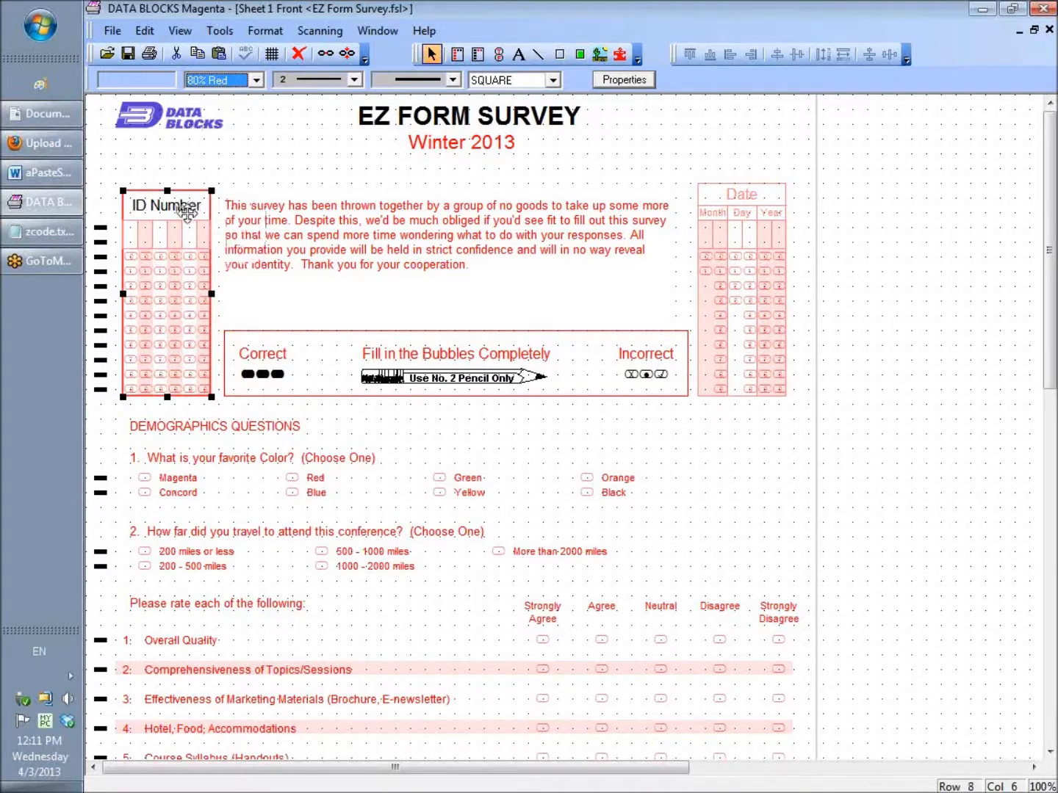
- Try setting the ID Number block's response bubbles to Black and dismiss the resulting message
left_click(159, 277)
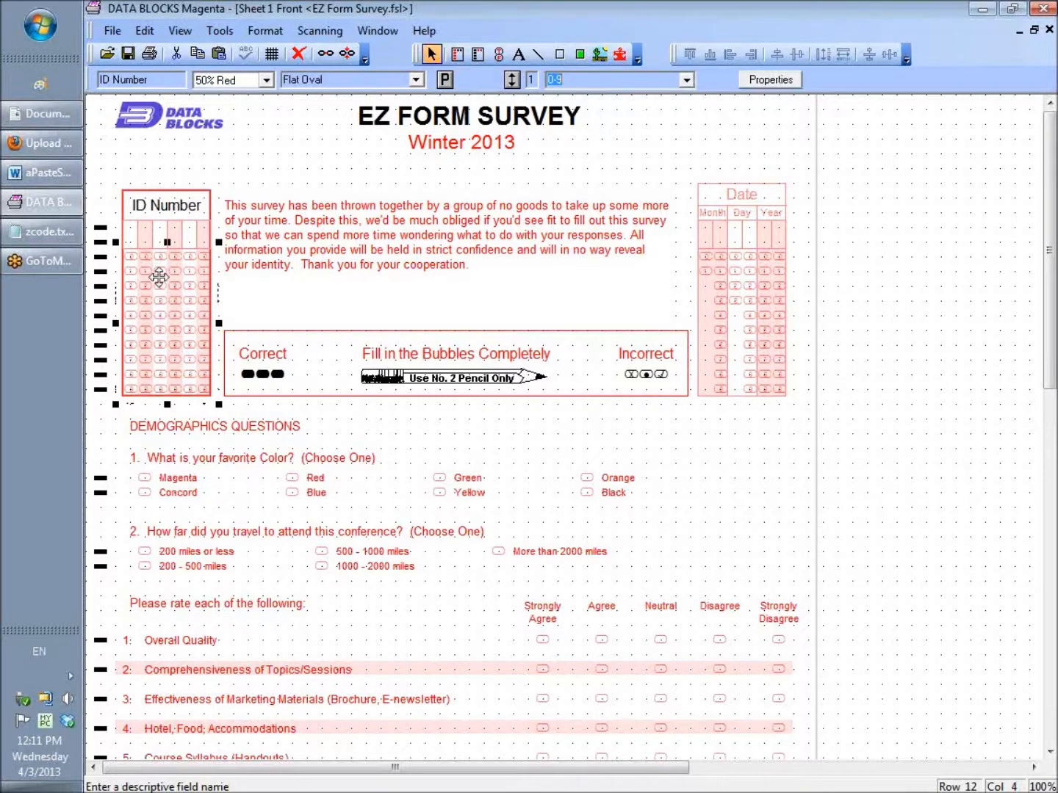
left_click(268, 80)
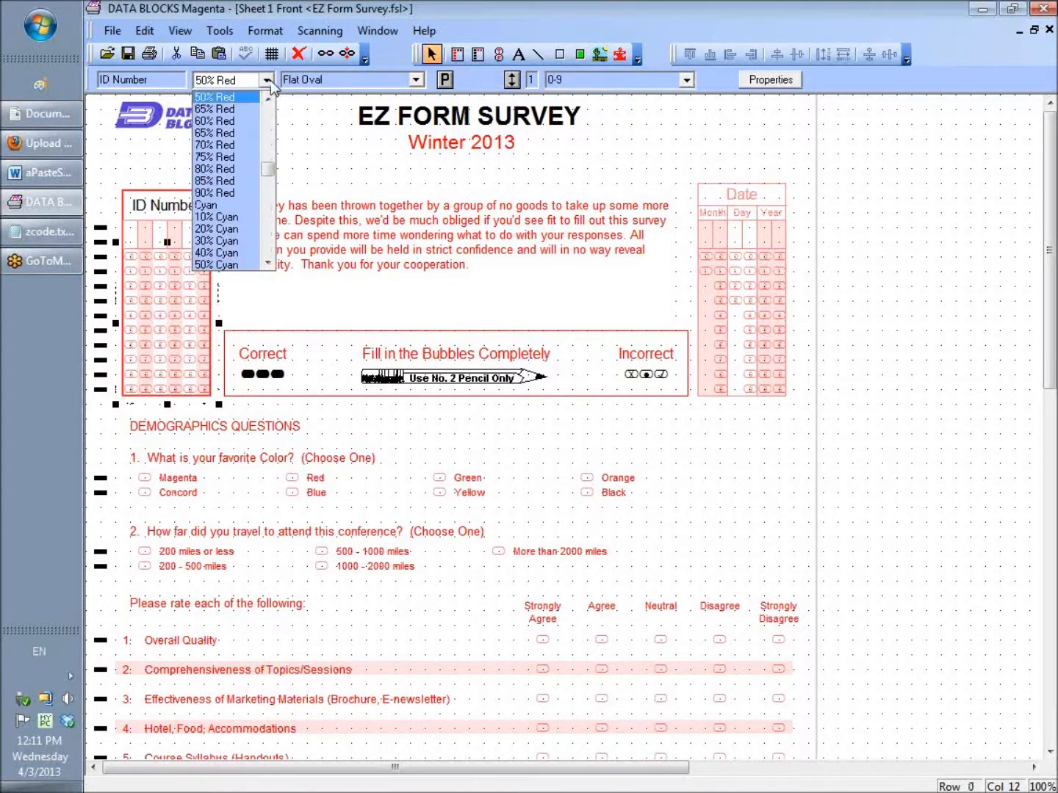
scroll(268, 162, "up", 4)
scroll(267, 158, "up", 3)
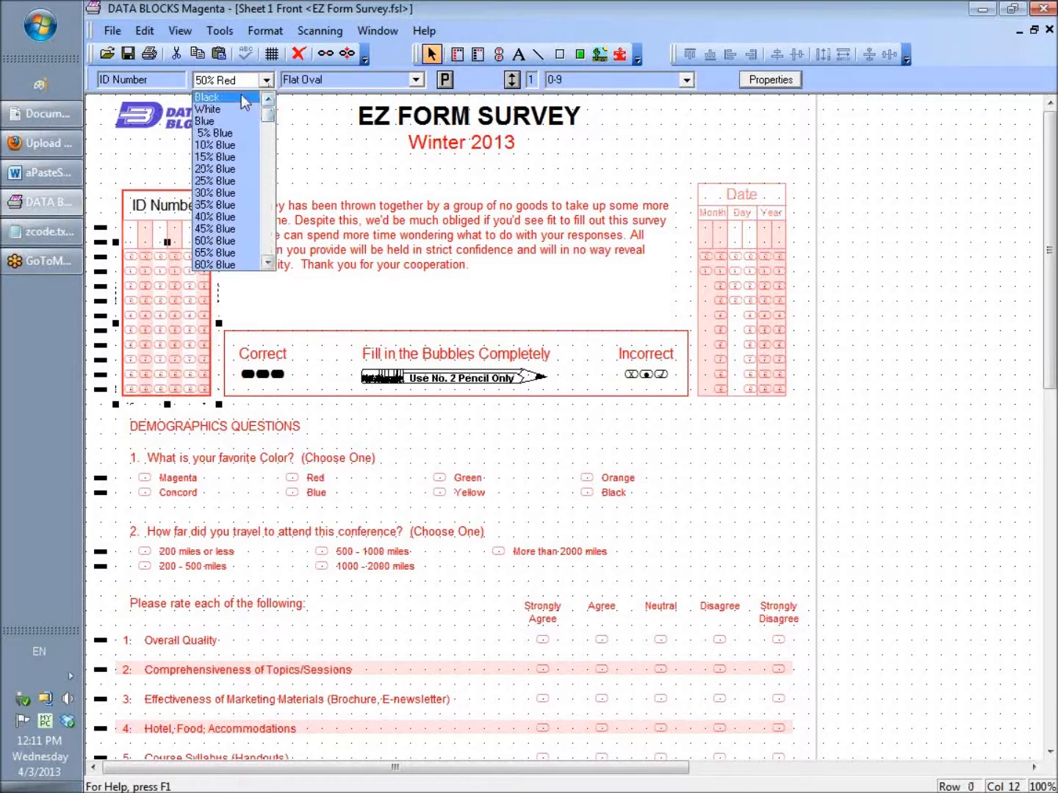
left_click(244, 100)
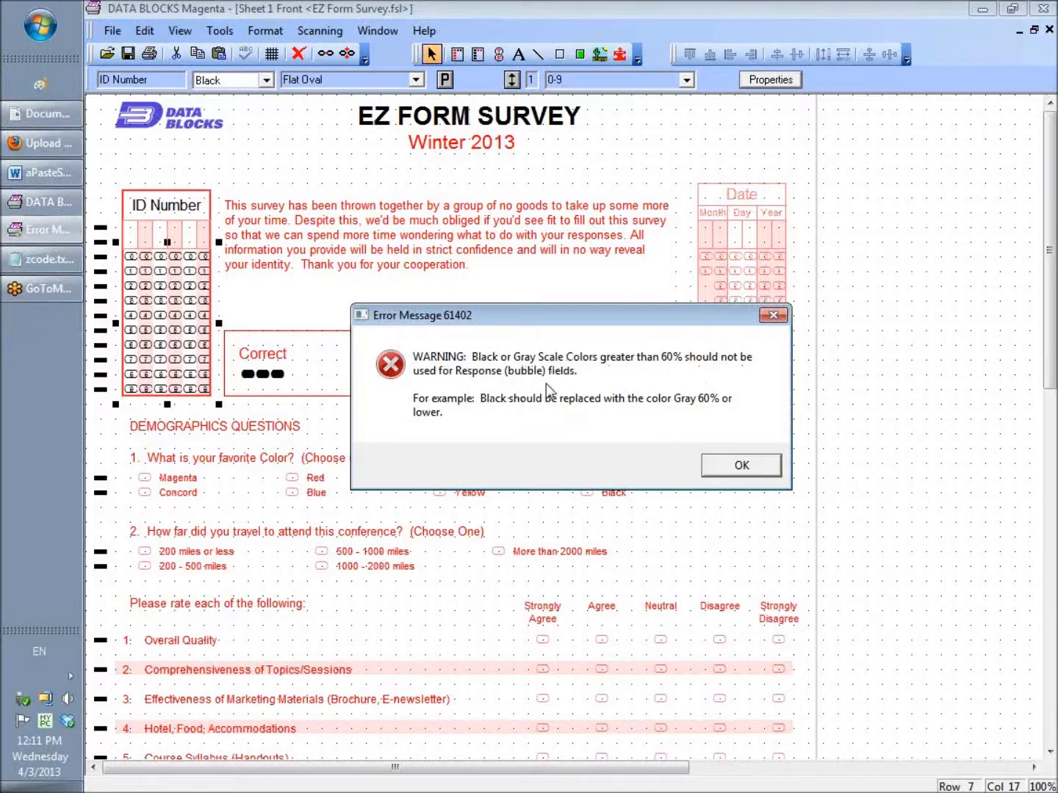
left_click(724, 466)
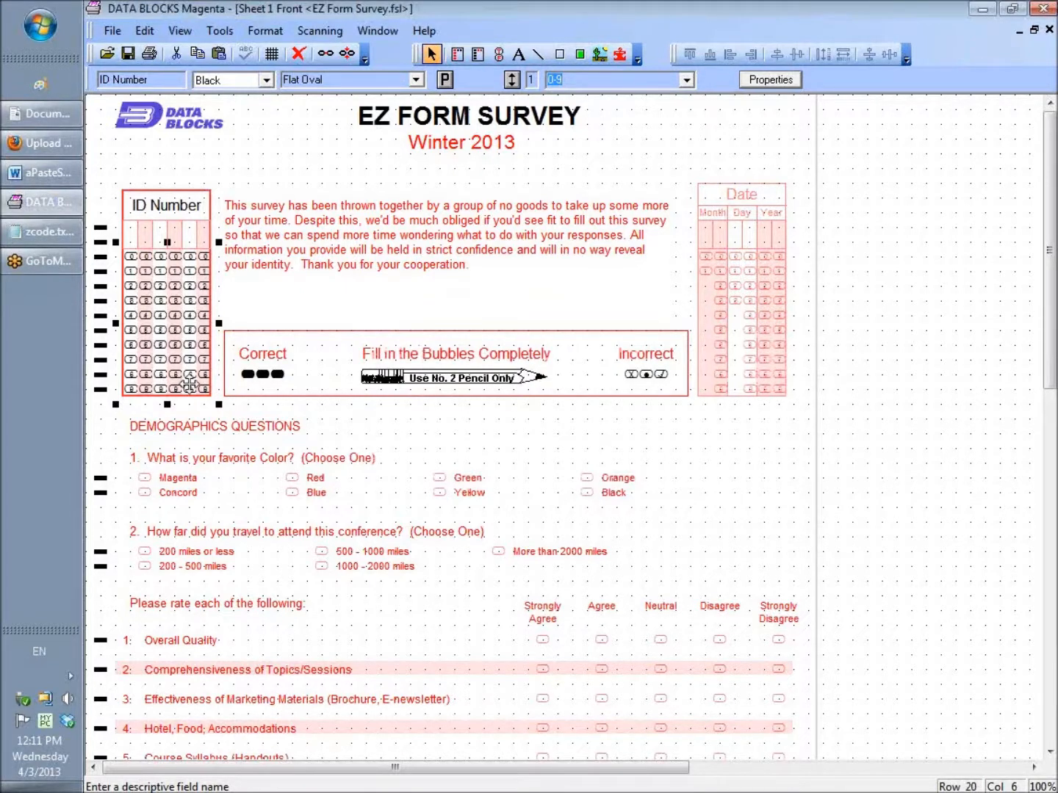
- Set the color of the ID Number block's response bubbles back to 50% Red
left_click(266, 80)
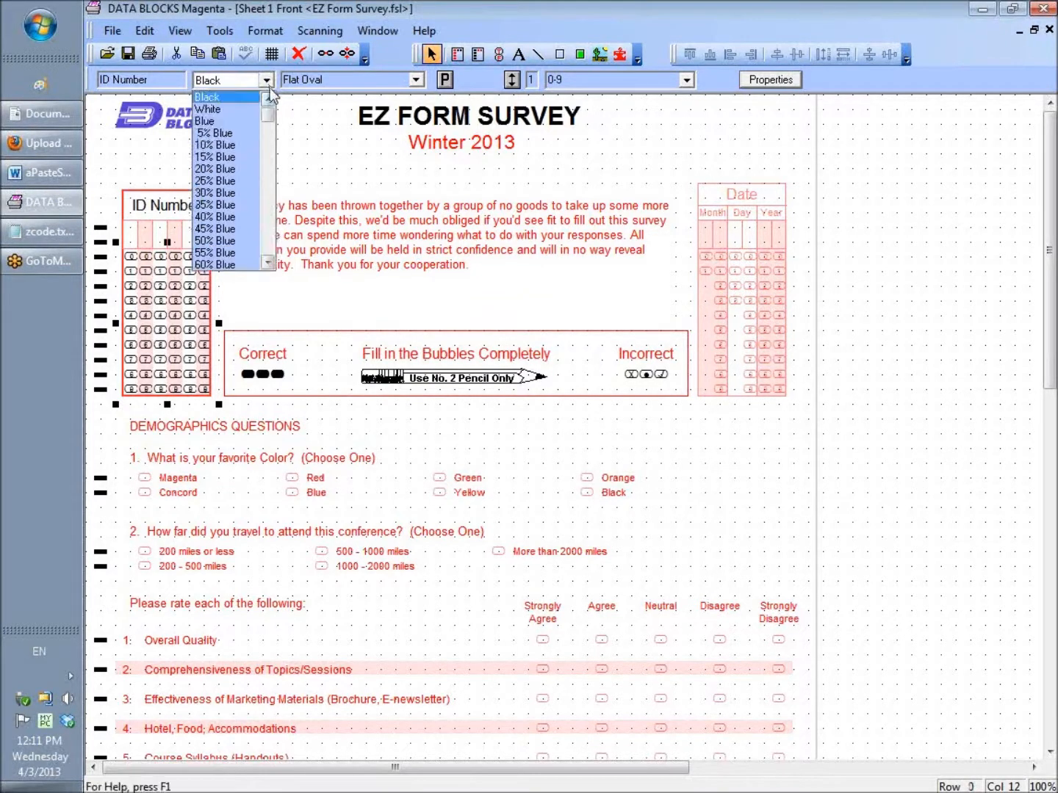
scroll(269, 126, "down", 2)
left_click_drag(269, 127, 273, 160)
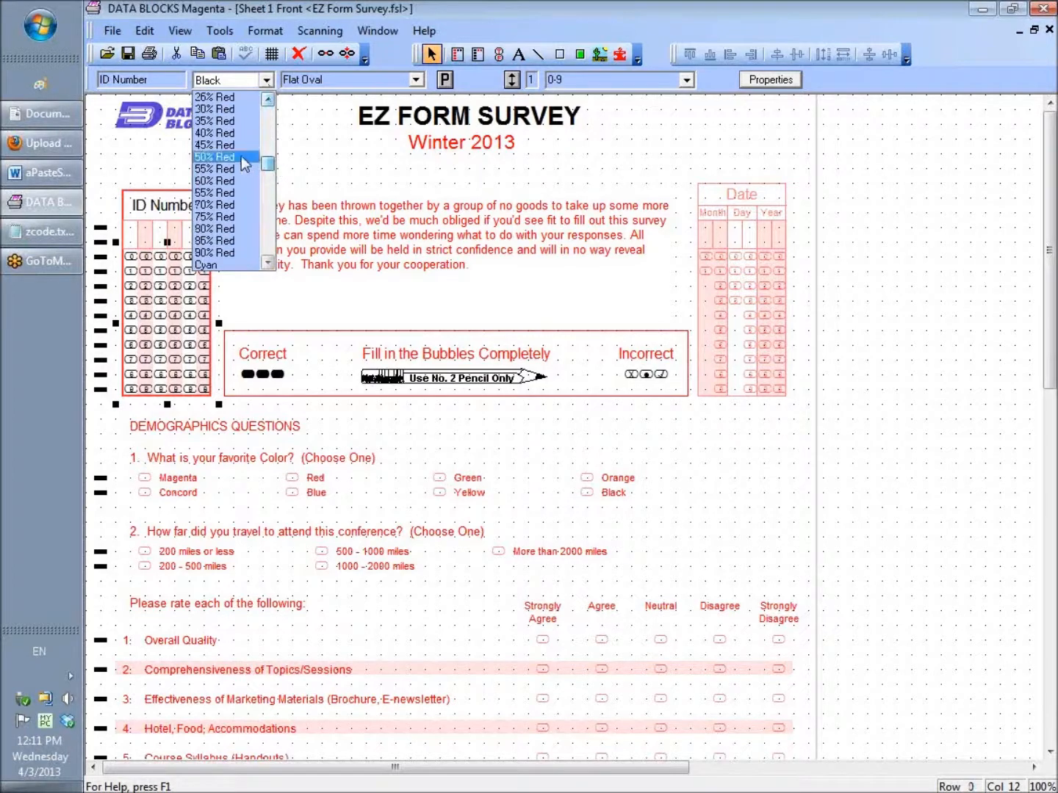
left_click(244, 167)
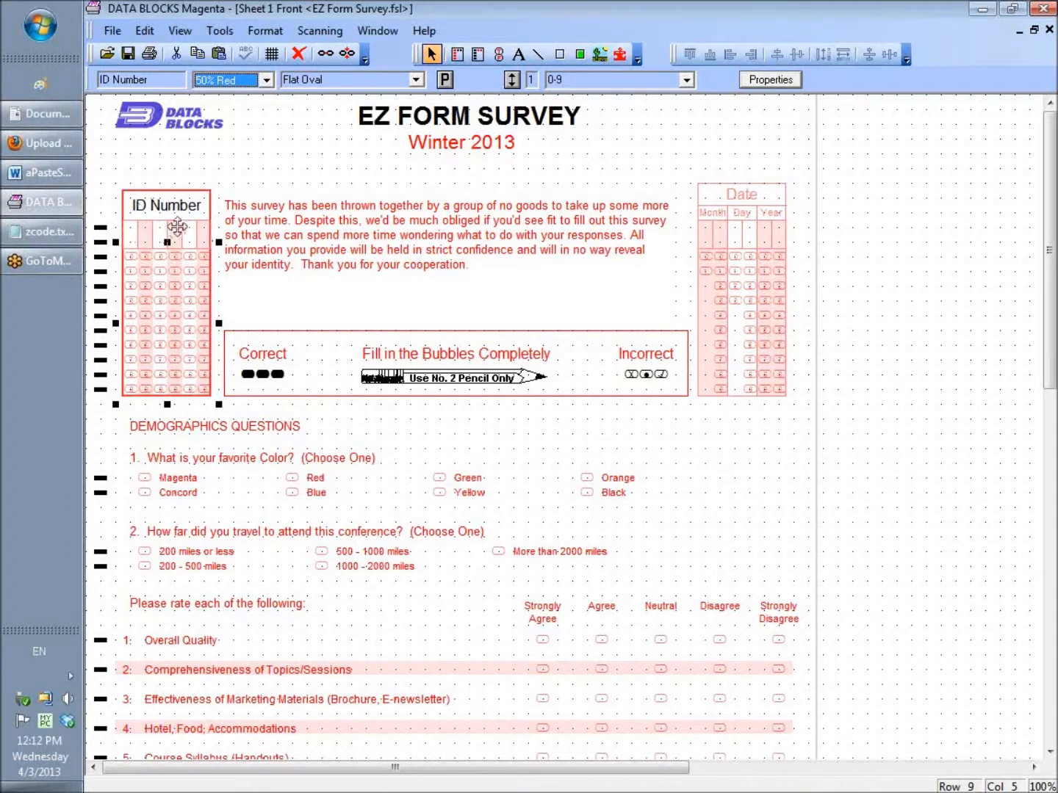
- Select the 10% Red shade in the ID Number block's fourth column, and that in its sixth column
right_click(173, 222)
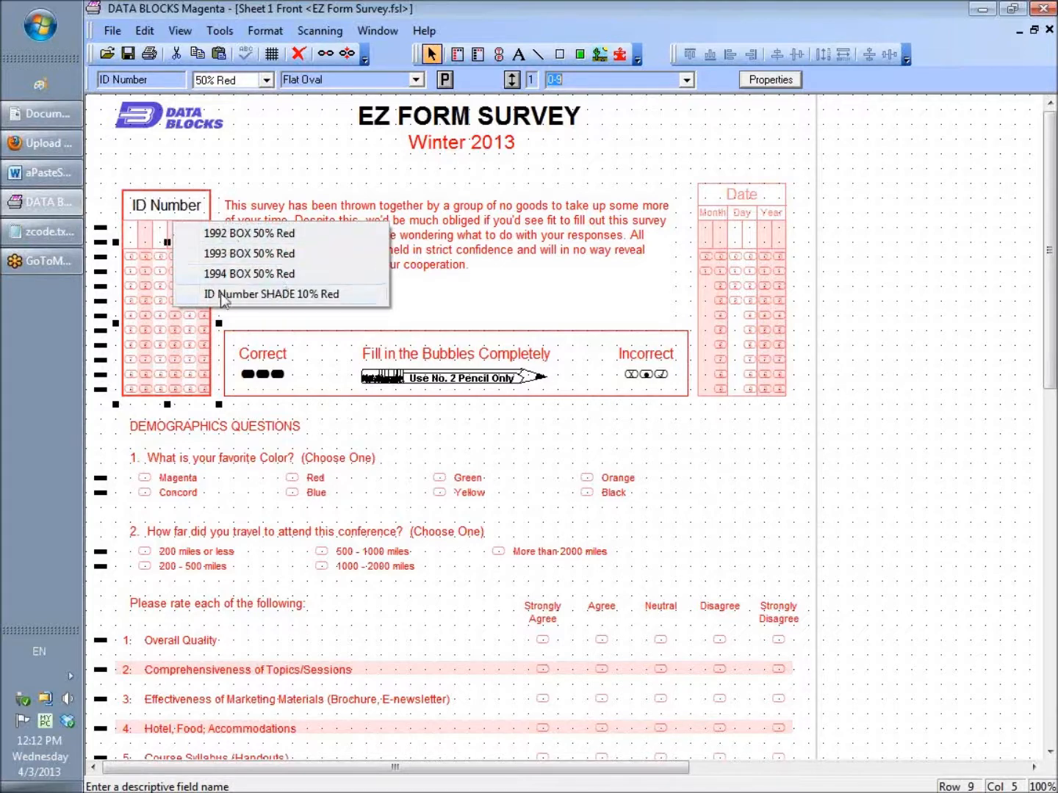
left_click(303, 294)
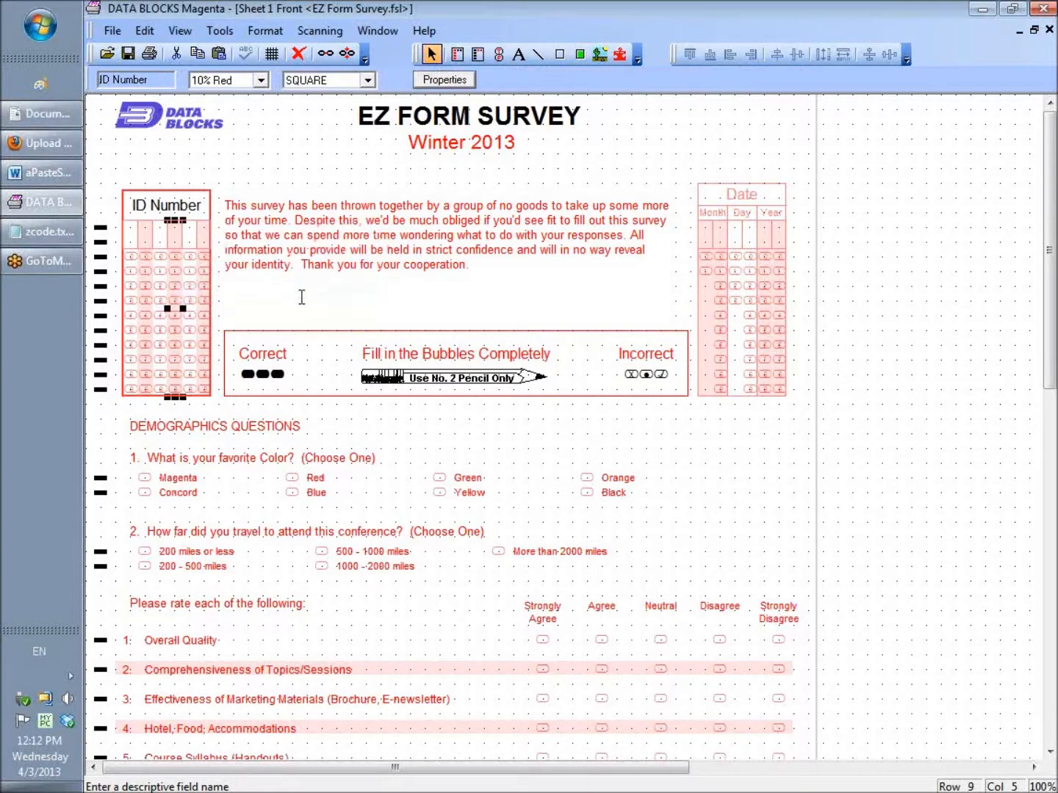
left_click(201, 230)
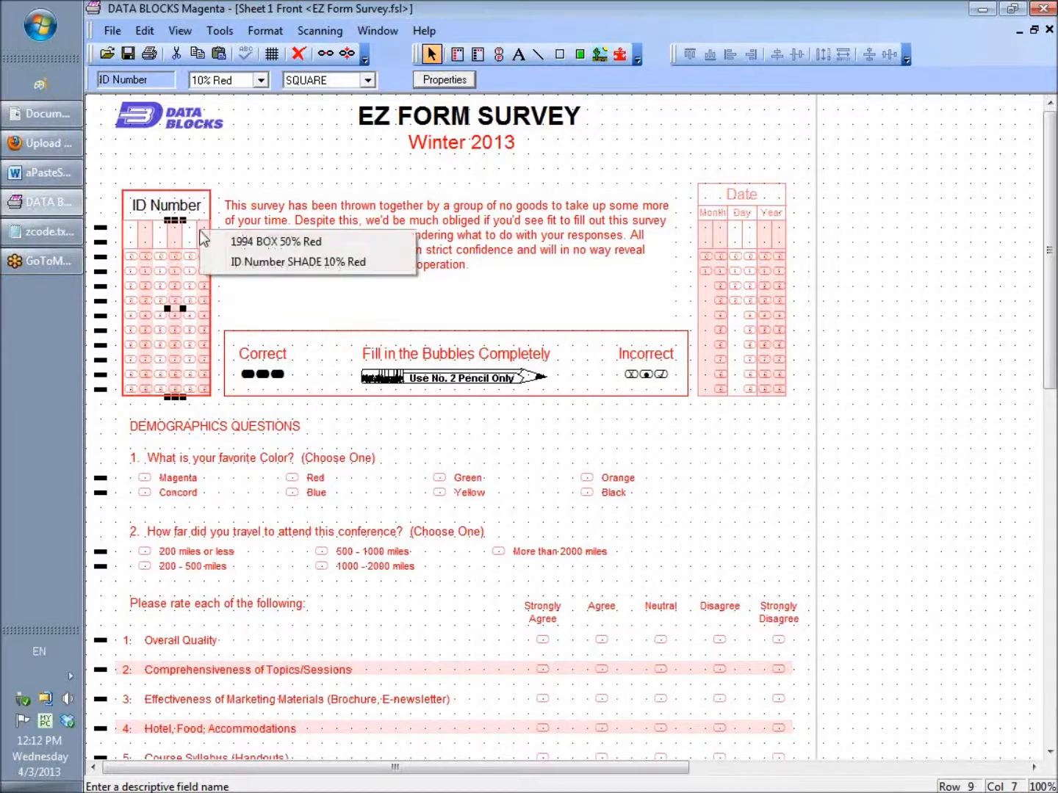
left_click(341, 266)
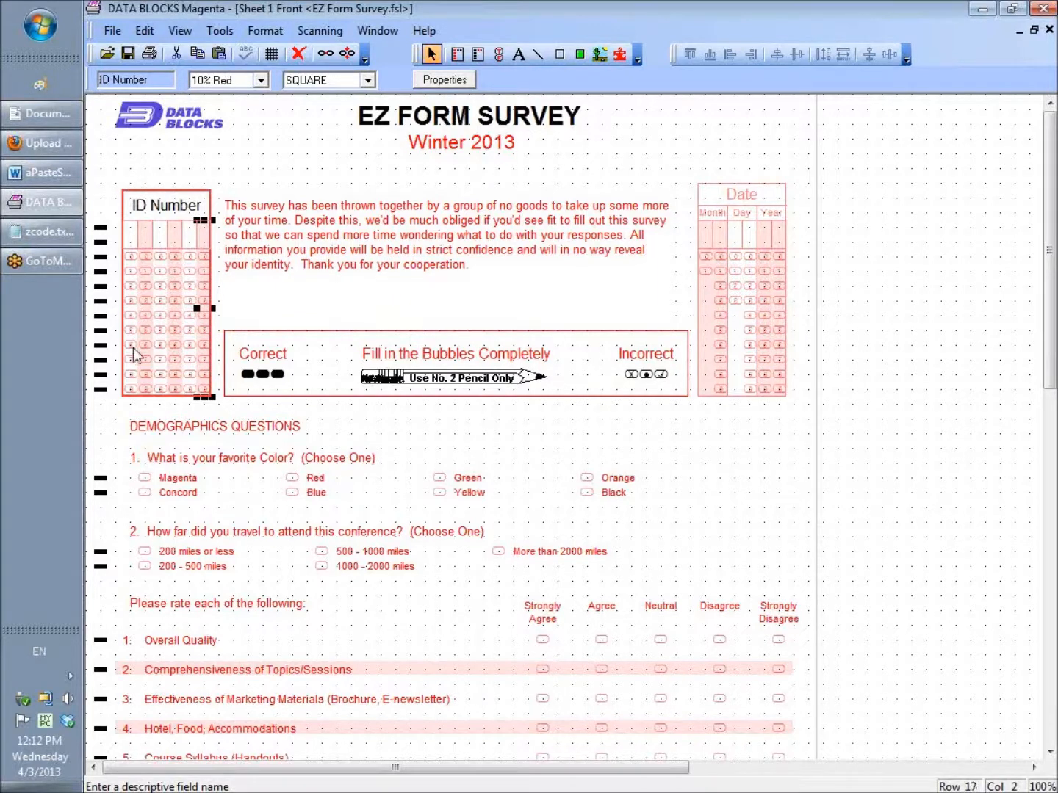
- Select all the separate fields of the ID Number block and link them together again
left_click_drag(136, 367, 215, 397)
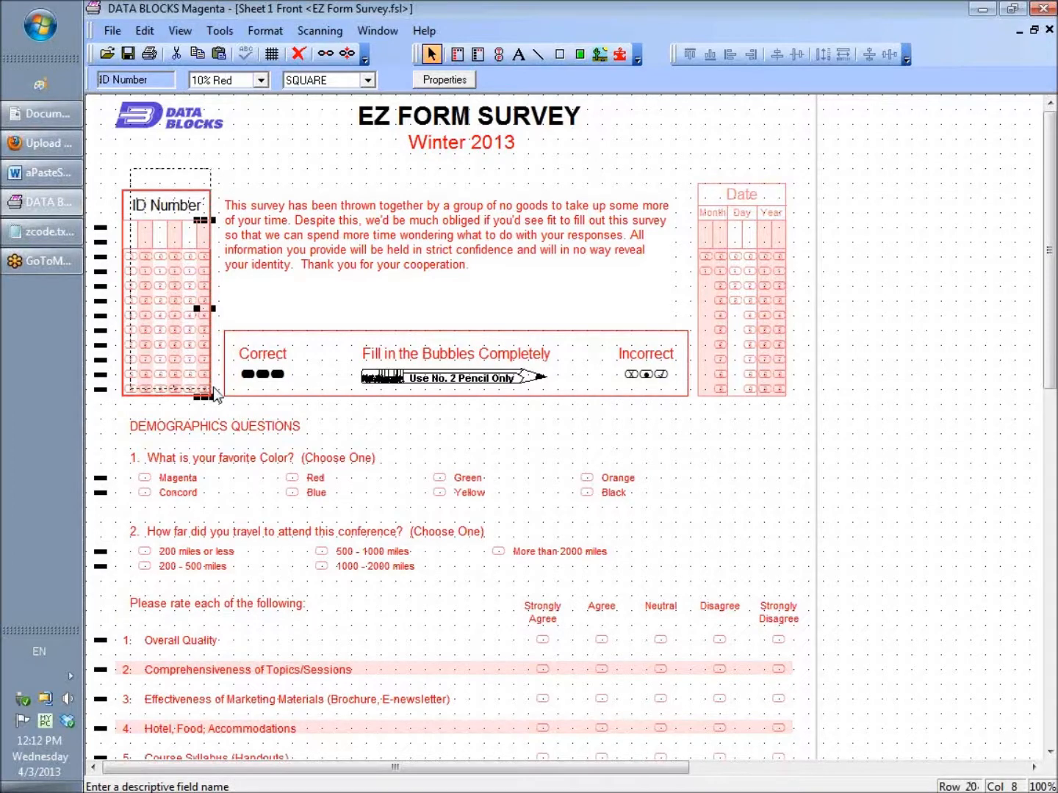
left_click_drag(214, 397, 215, 396)
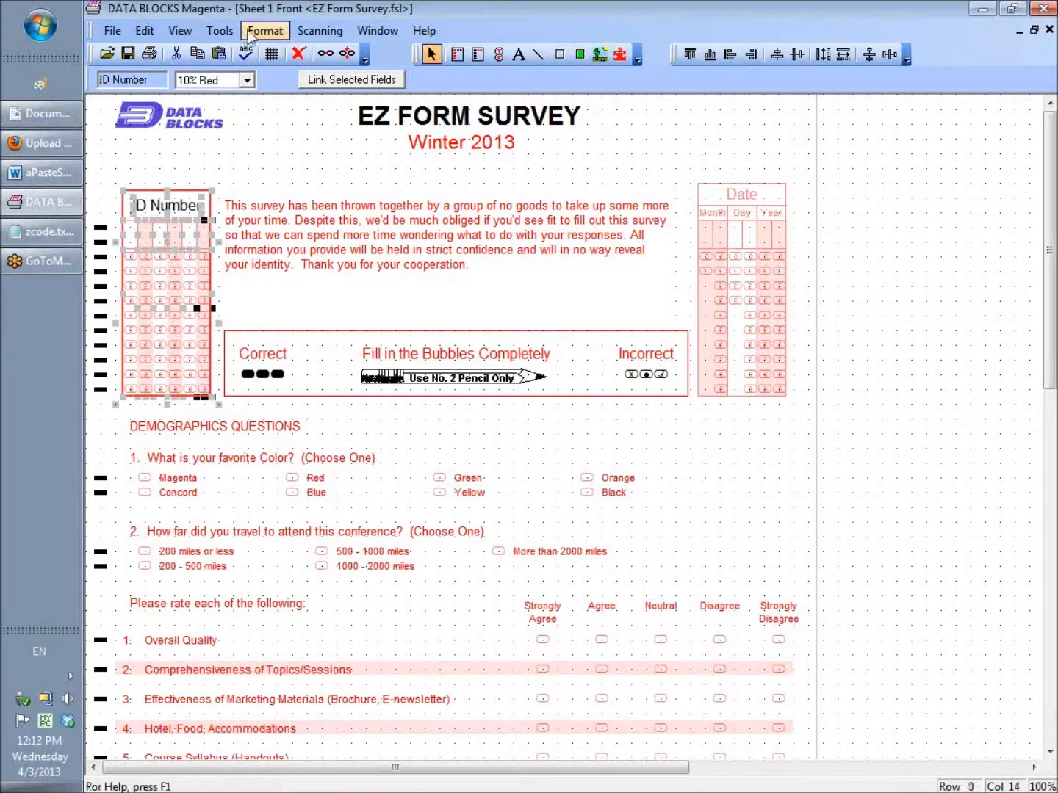
left_click(266, 30)
left_click(288, 136)
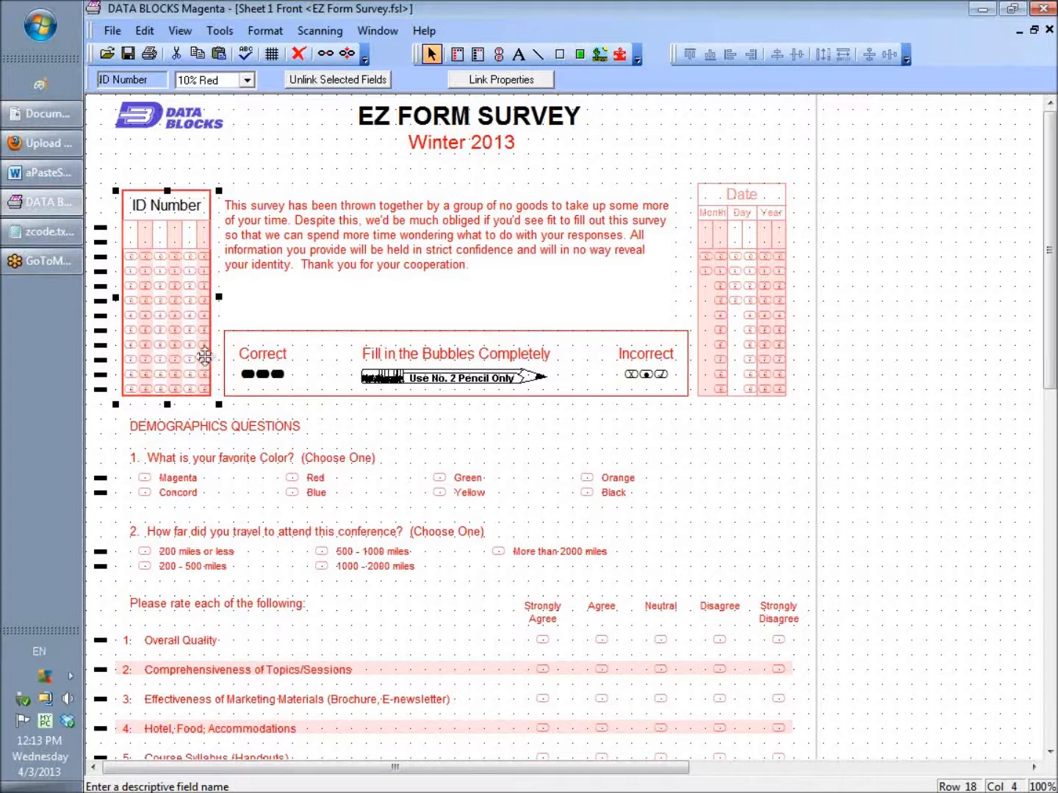
- Unlink the bubble-filling instruction block and set its "Fill in the Bubbles Completely" text to Black
left_click(459, 365)
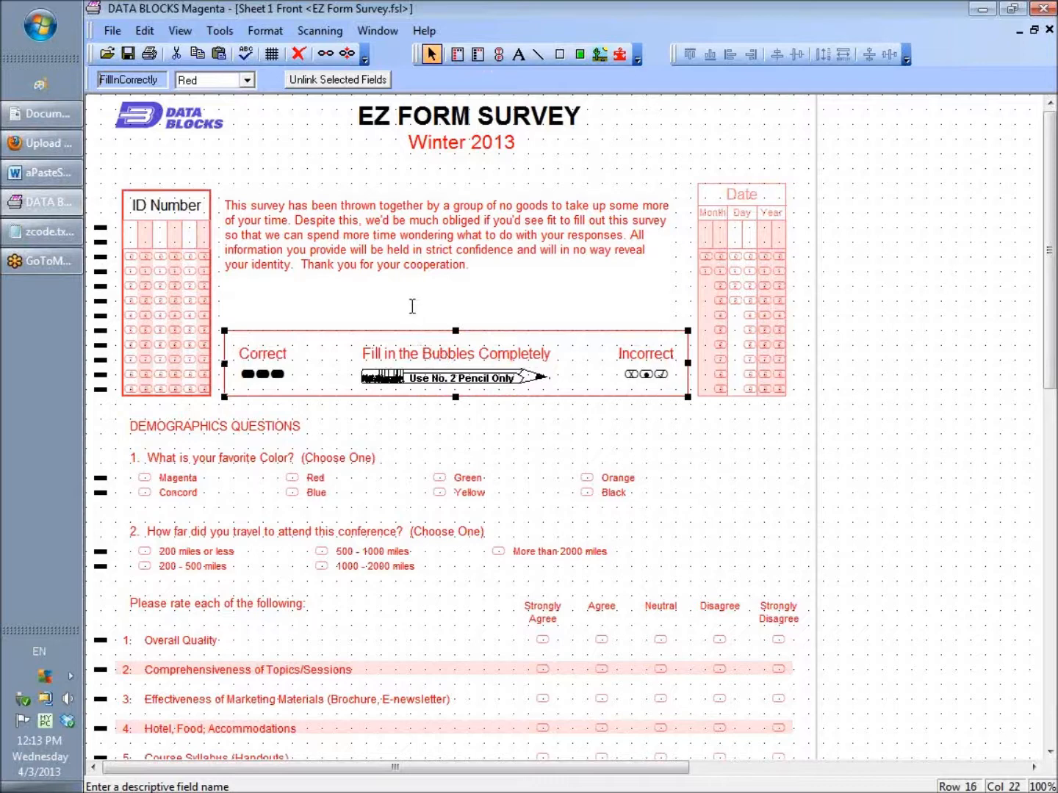
left_click(354, 81)
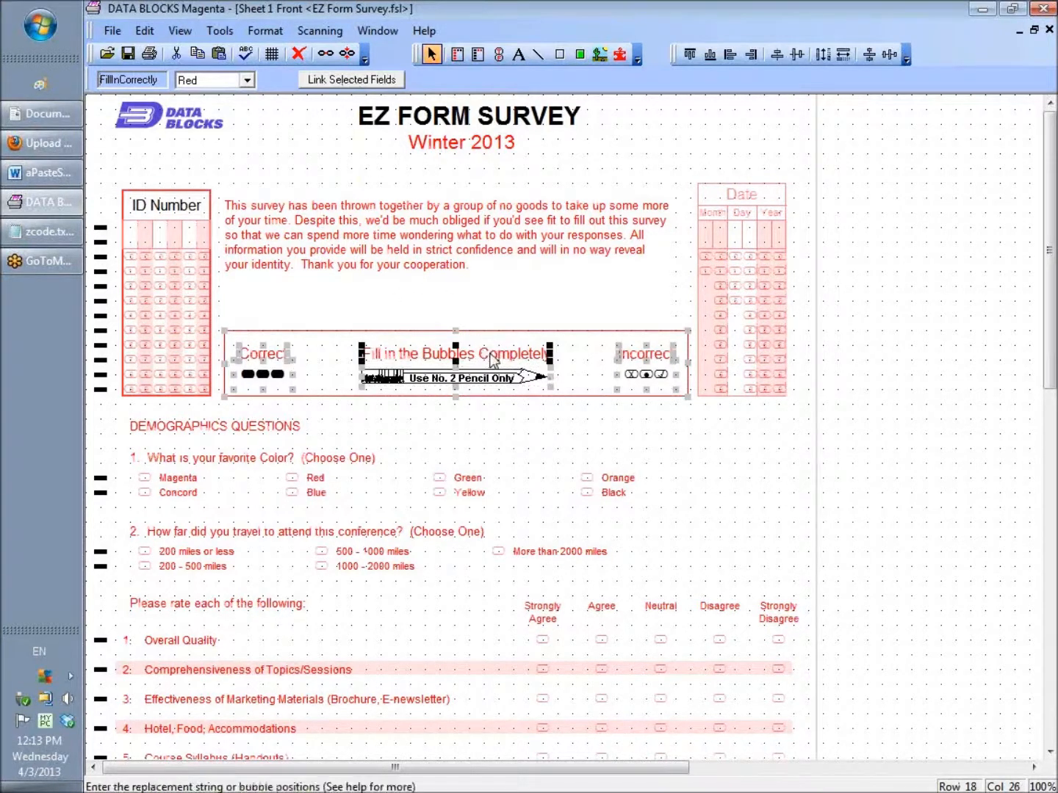
left_click(478, 349)
left_click(270, 80)
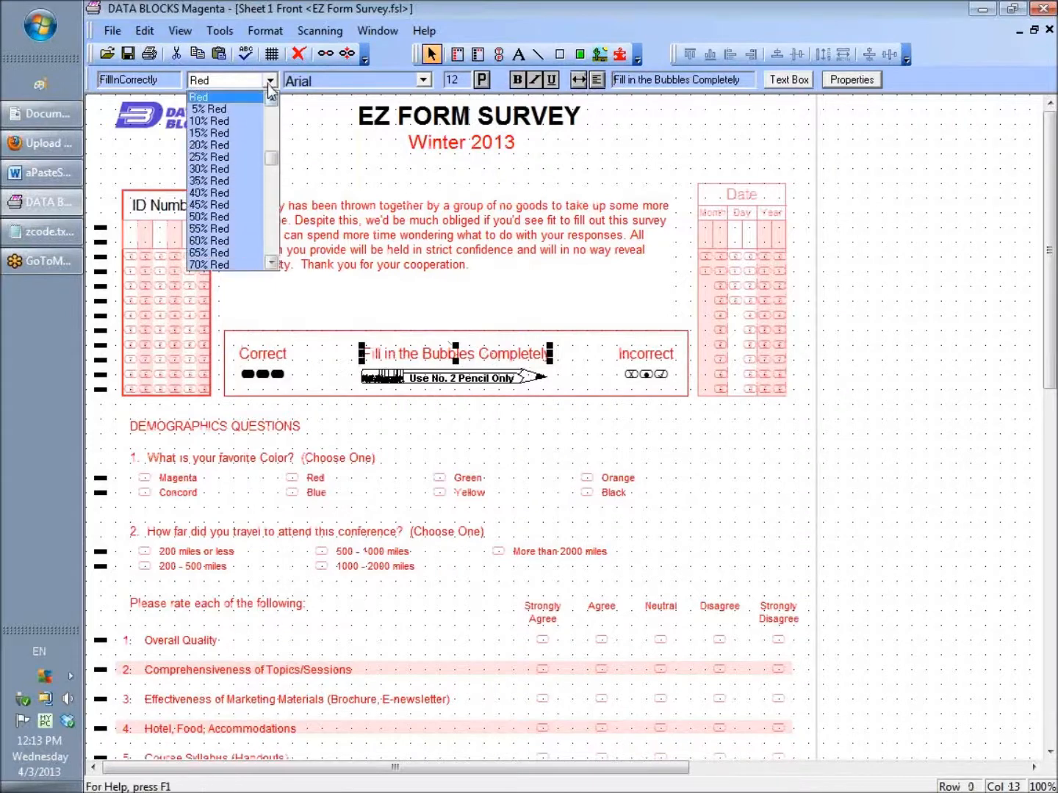
left_click_drag(271, 160, 271, 102)
left_click(221, 98)
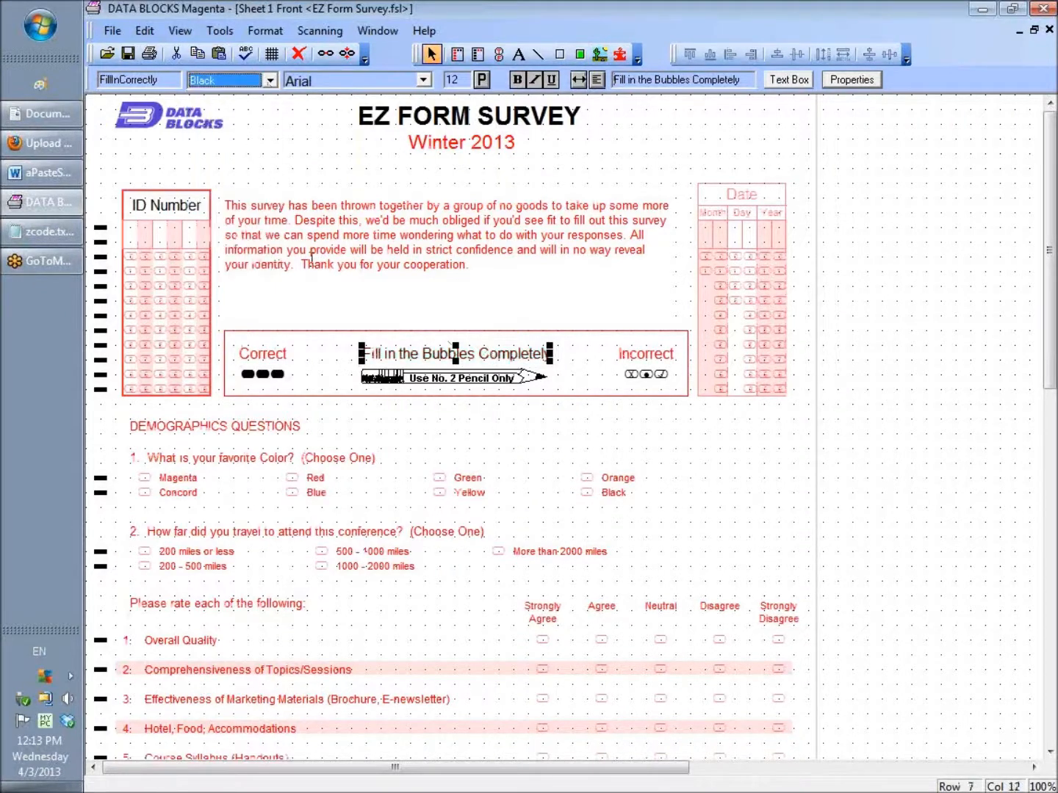
- Select all the fields of the bubble-filling instruction block and link them together again
left_click(682, 405)
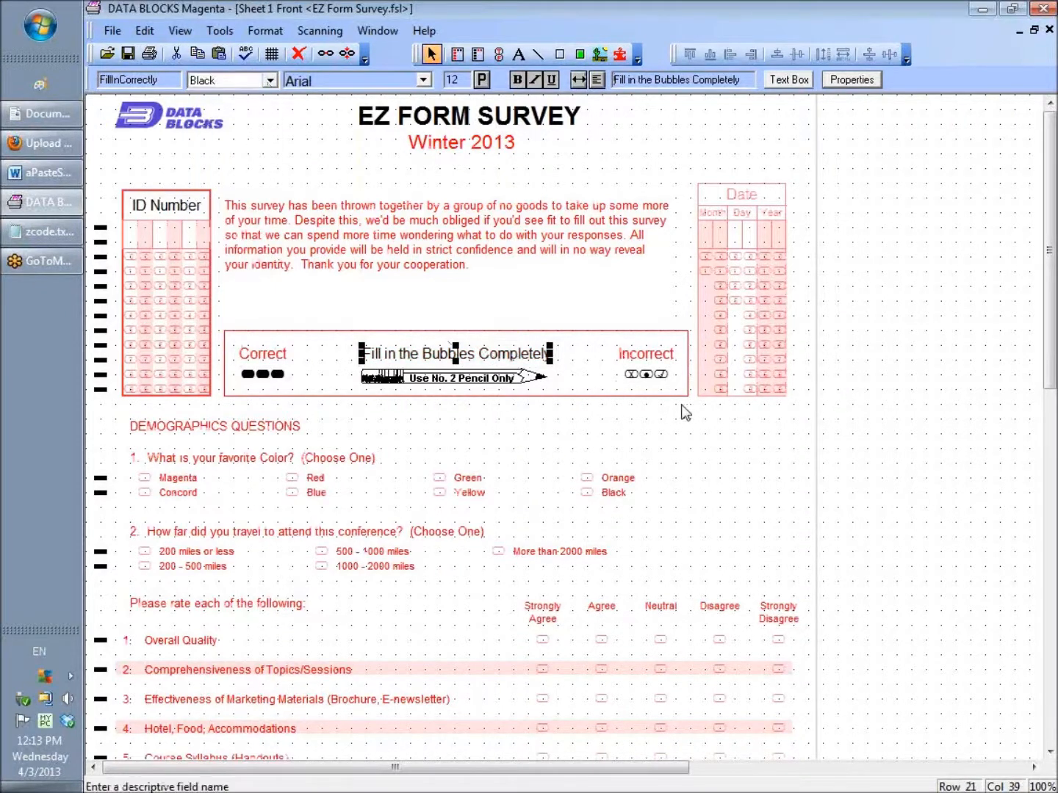
left_click_drag(257, 409, 246, 343)
left_click(385, 83)
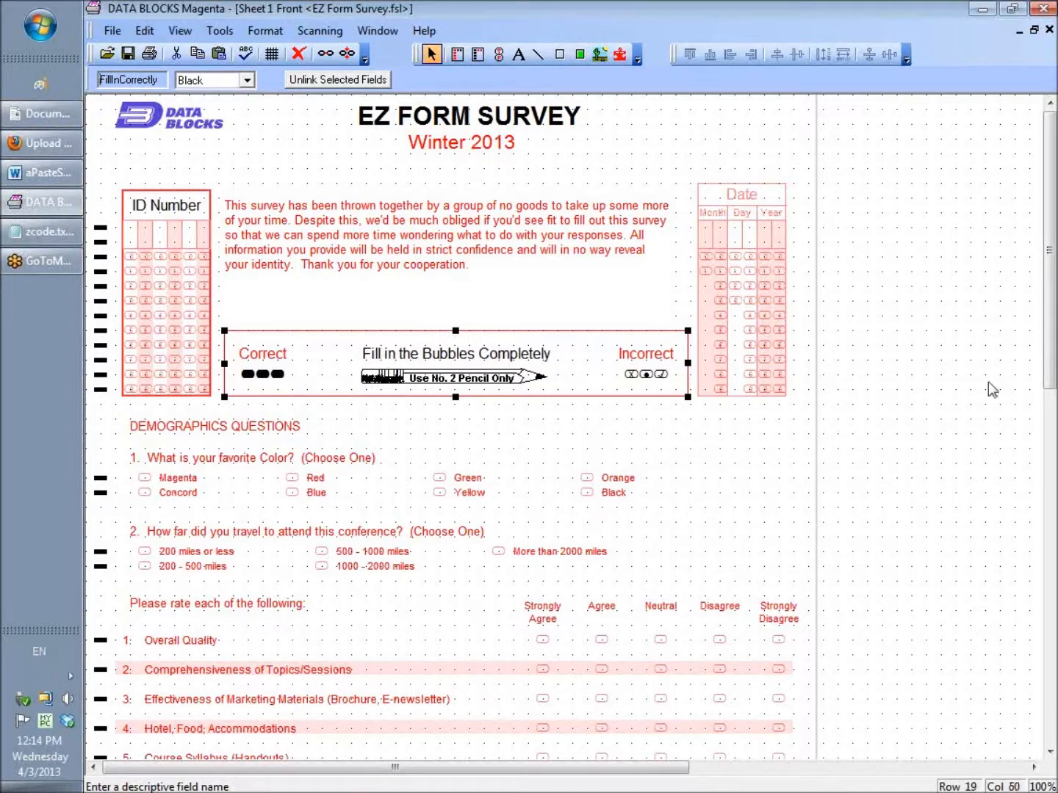
- Select the favorite color question, the travel distance question and the rating block in turn to examine how they are linked
left_click_drag(1044, 351, 1044, 399)
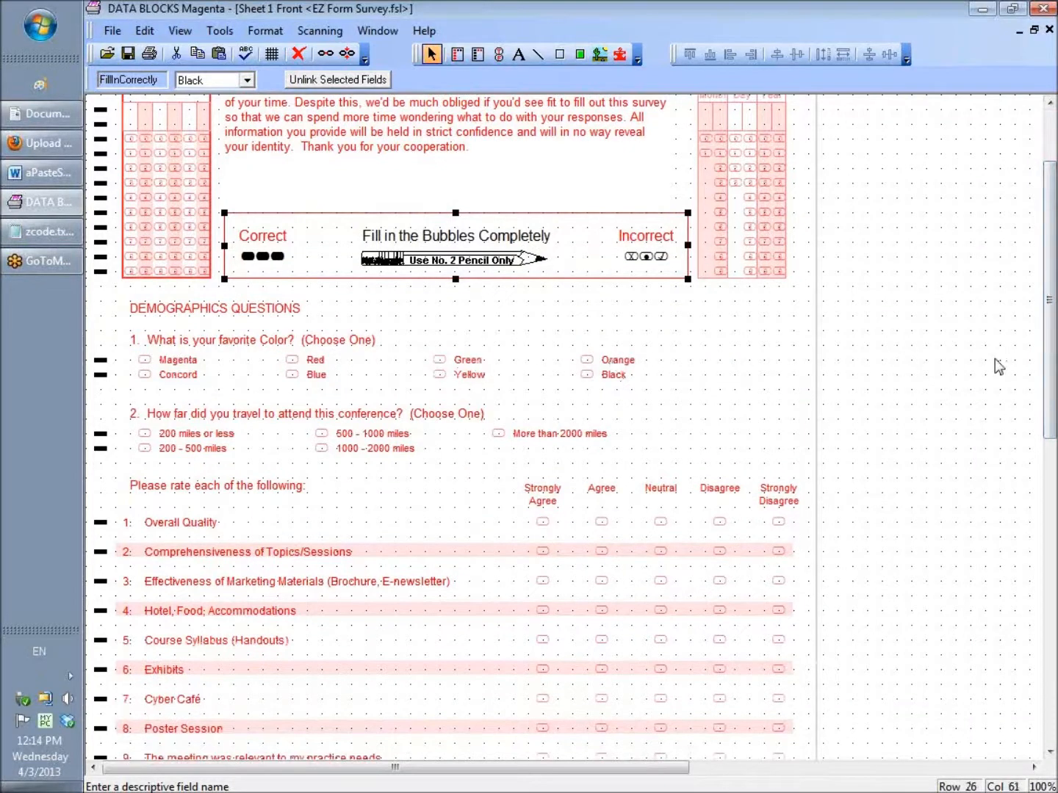
scroll(1052, 355, "down", 2)
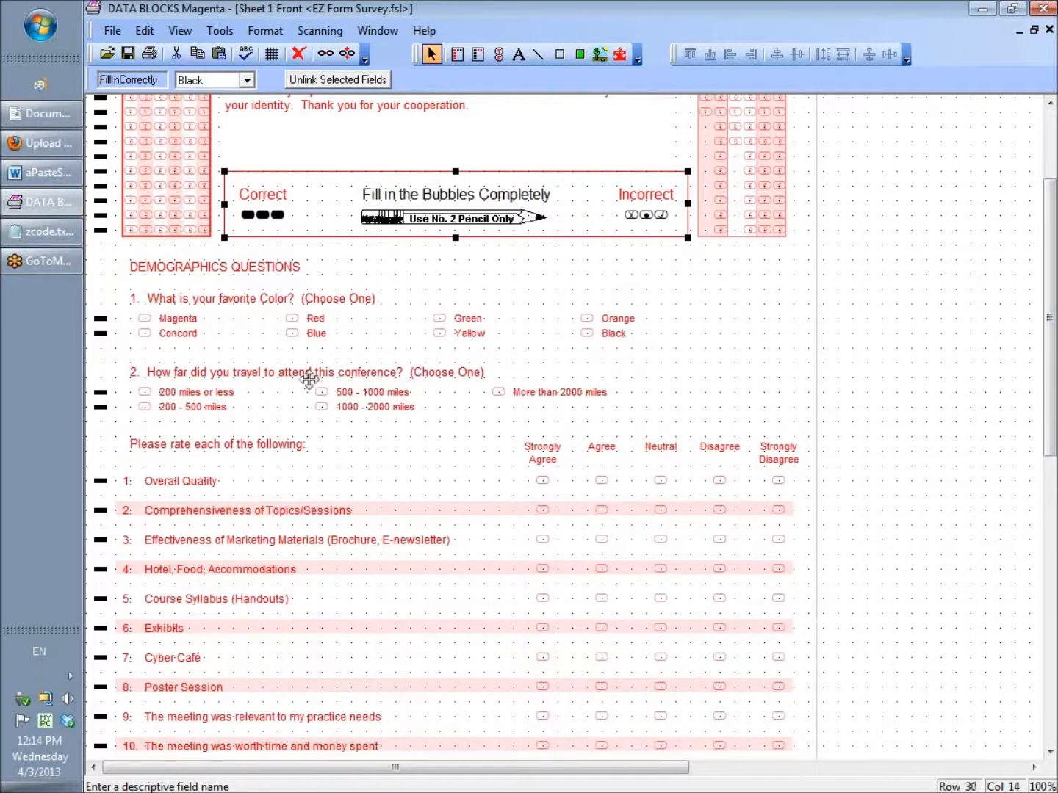
left_click(305, 328)
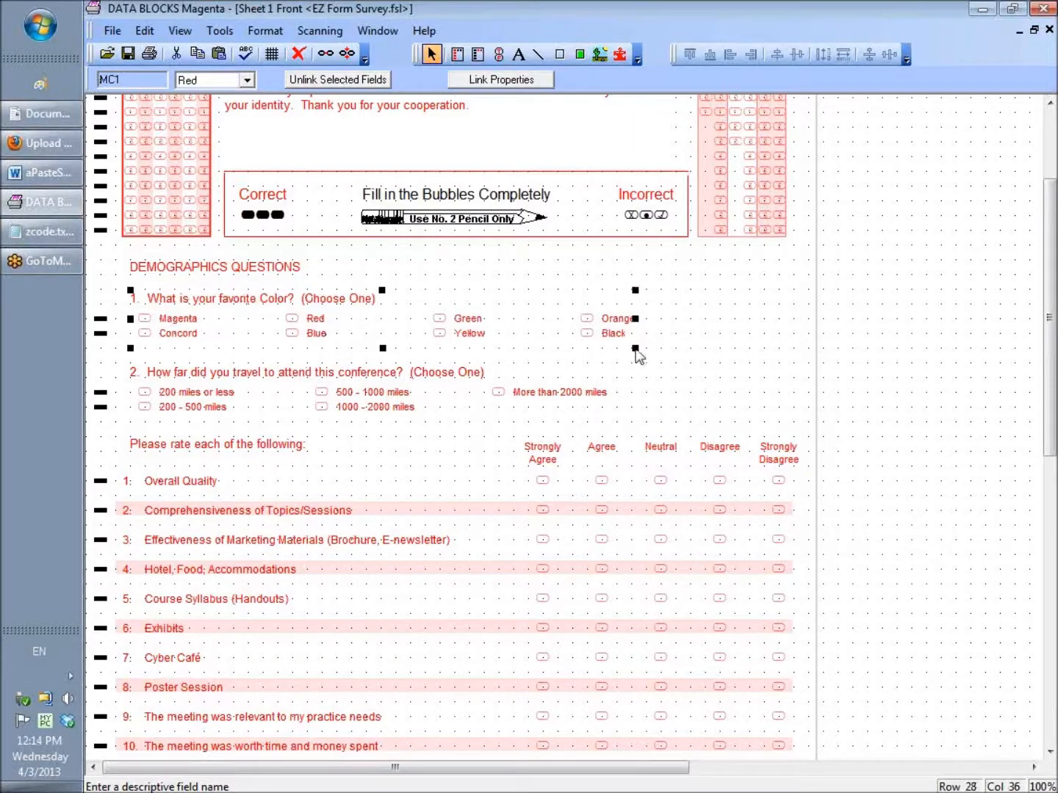
left_click(367, 397)
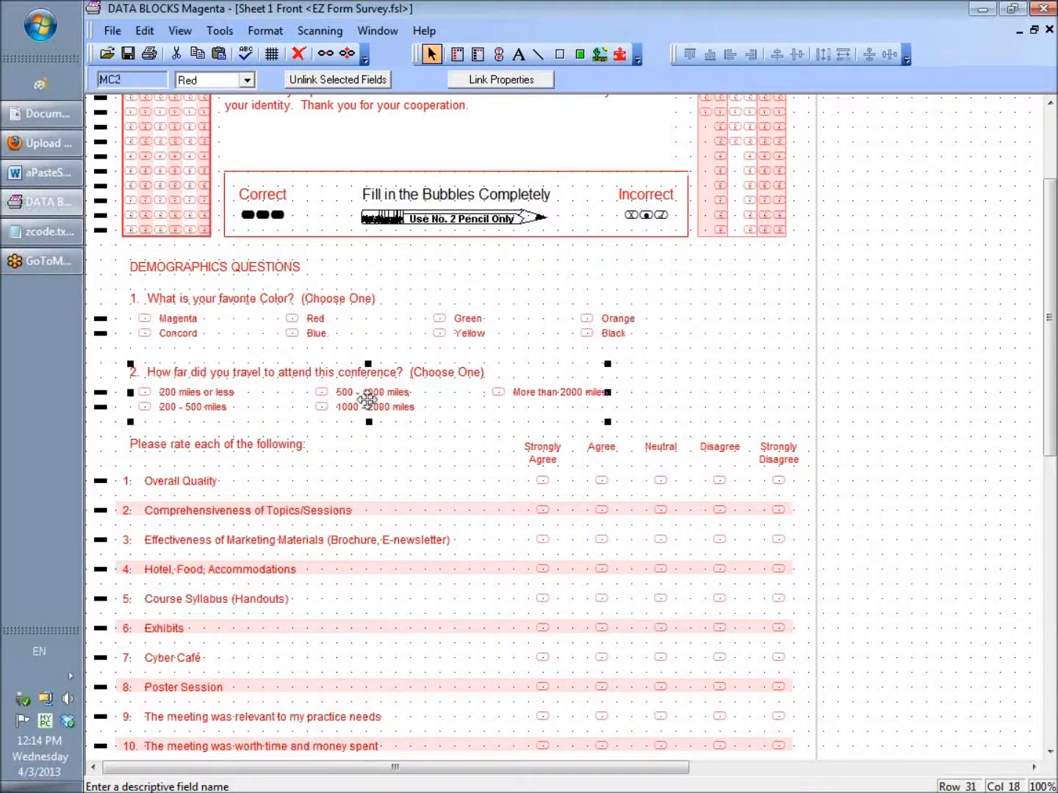
left_click(539, 527)
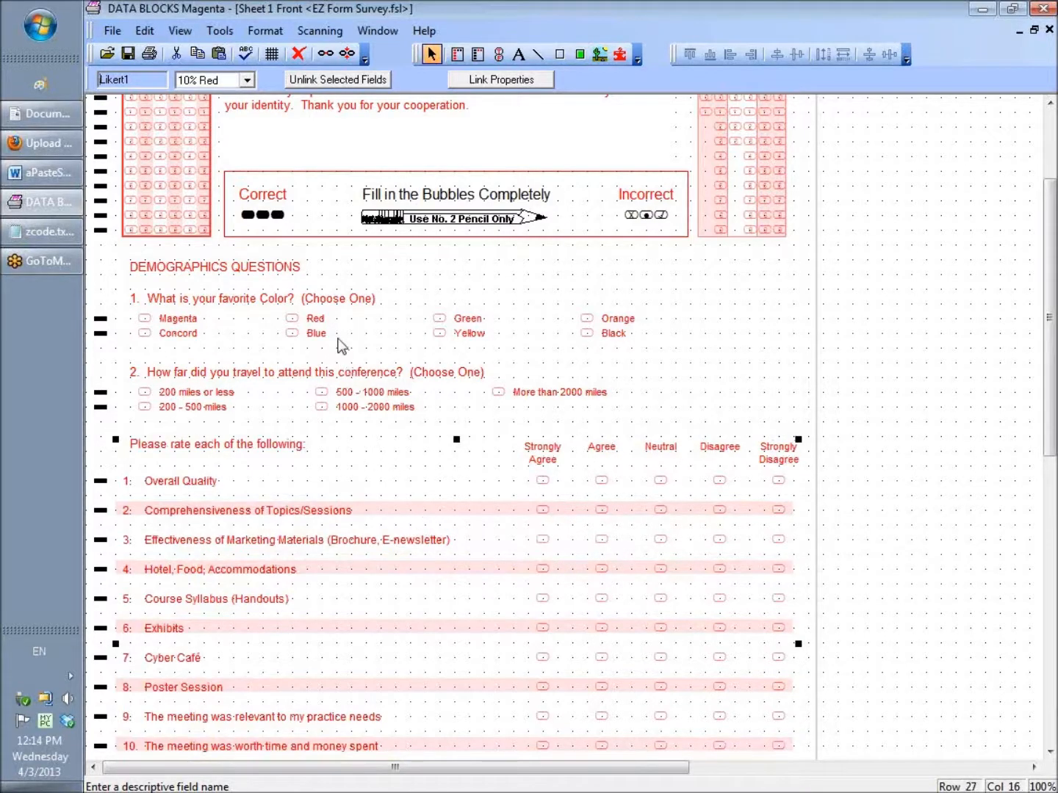
- Unlink the favorite color question into its separate fields and clear the selection
left_click(303, 321)
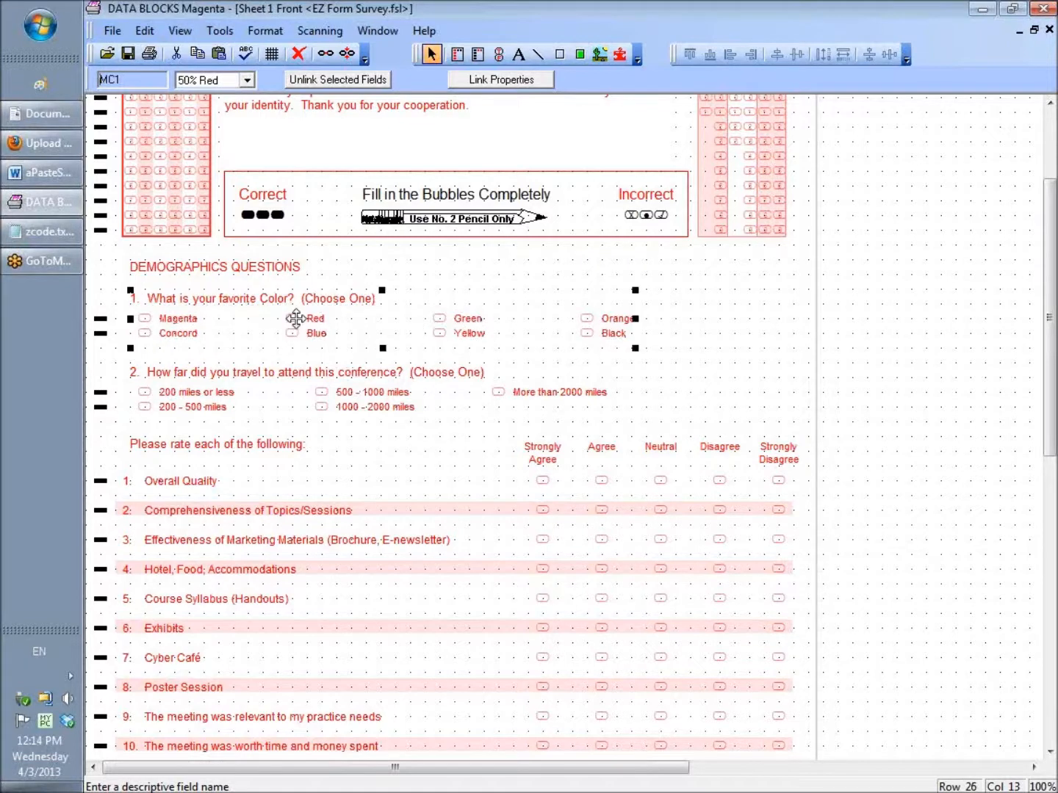
left_click(368, 87)
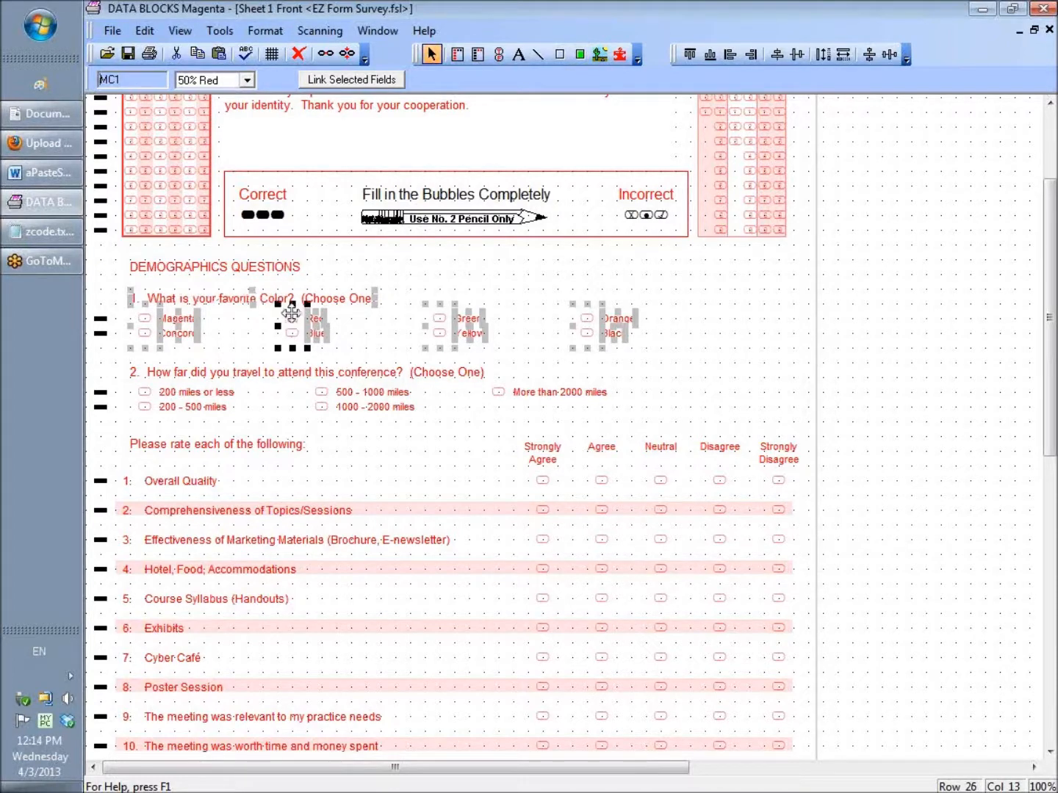
left_click(684, 361)
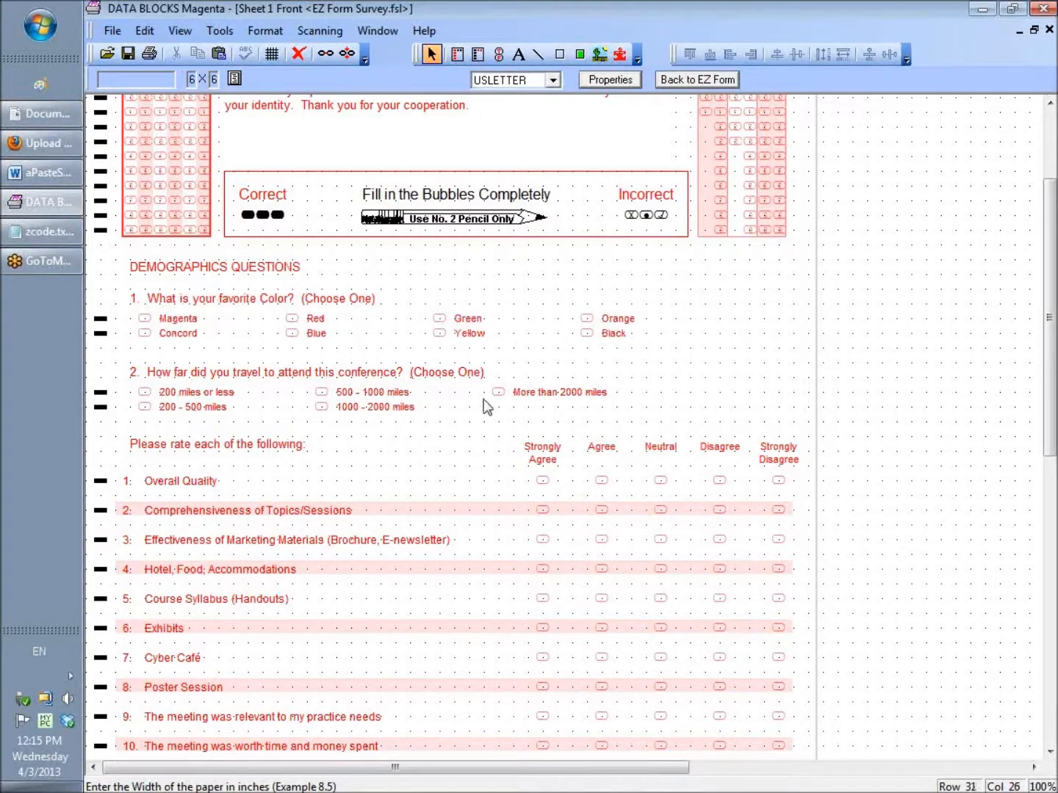
- Select all fields of the favorite color question, link them again and accept the LIST link properties
left_click_drag(661, 298, 142, 338)
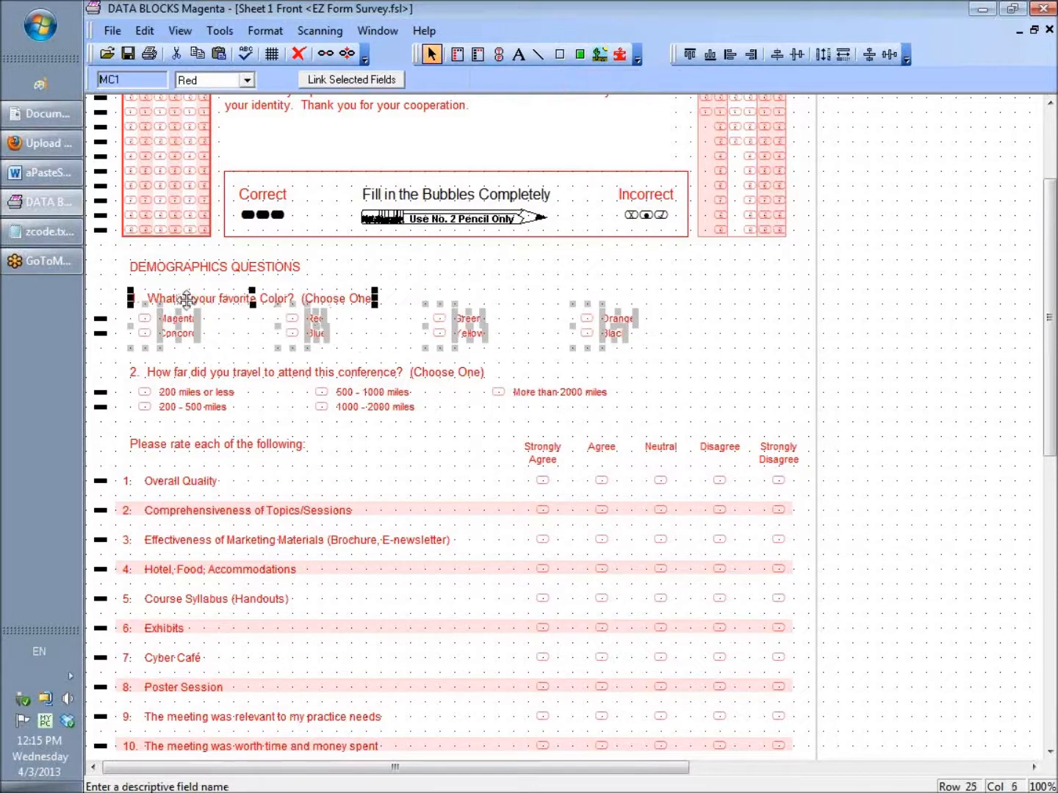
left_click(366, 81)
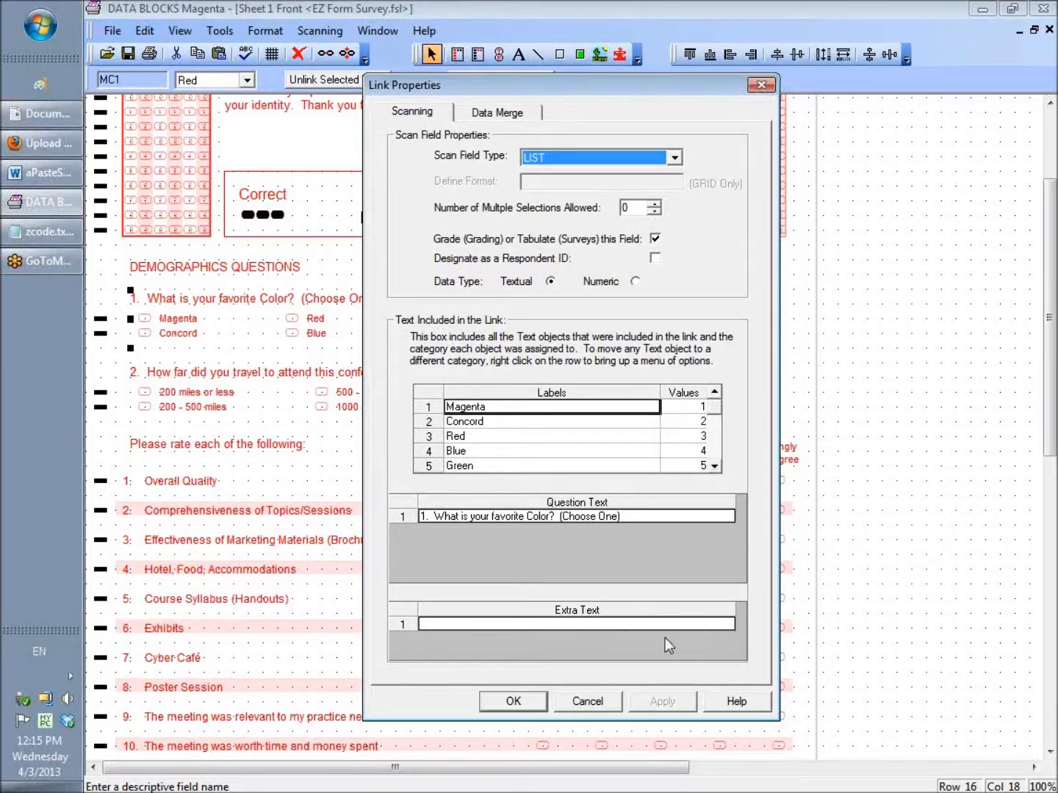
left_click(514, 703)
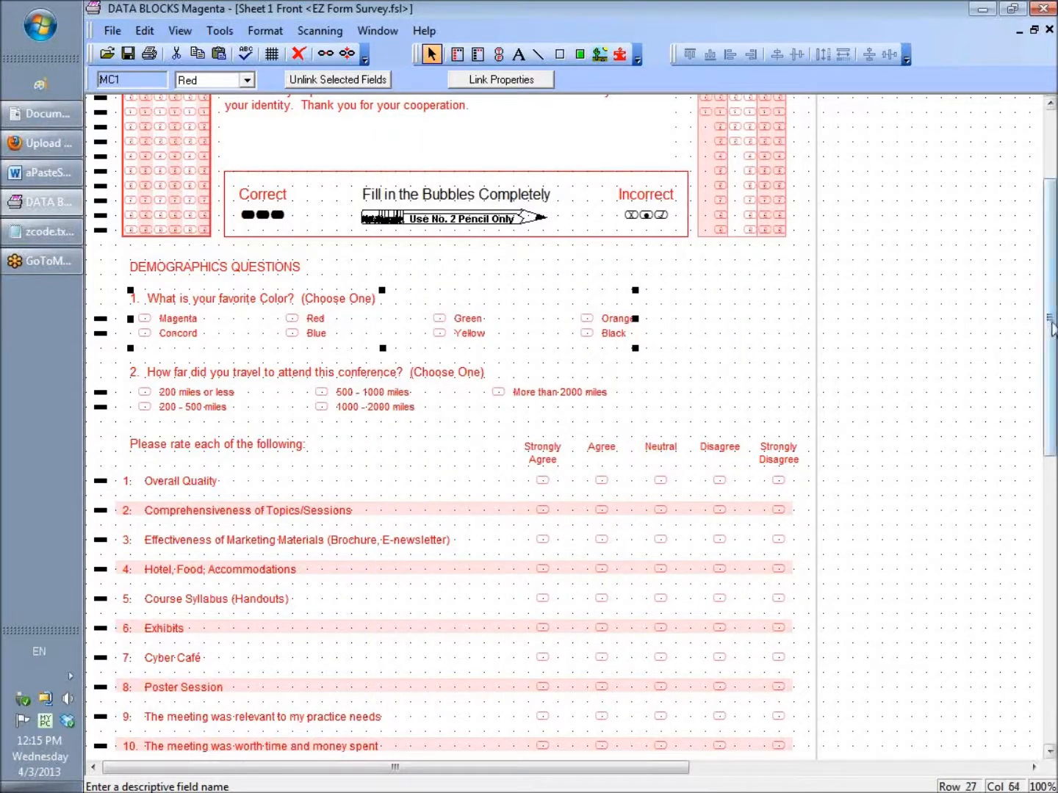
- Unlink the 13-item rating block into its separate fields
left_click_drag(1050, 321, 1050, 395)
left_click(352, 363)
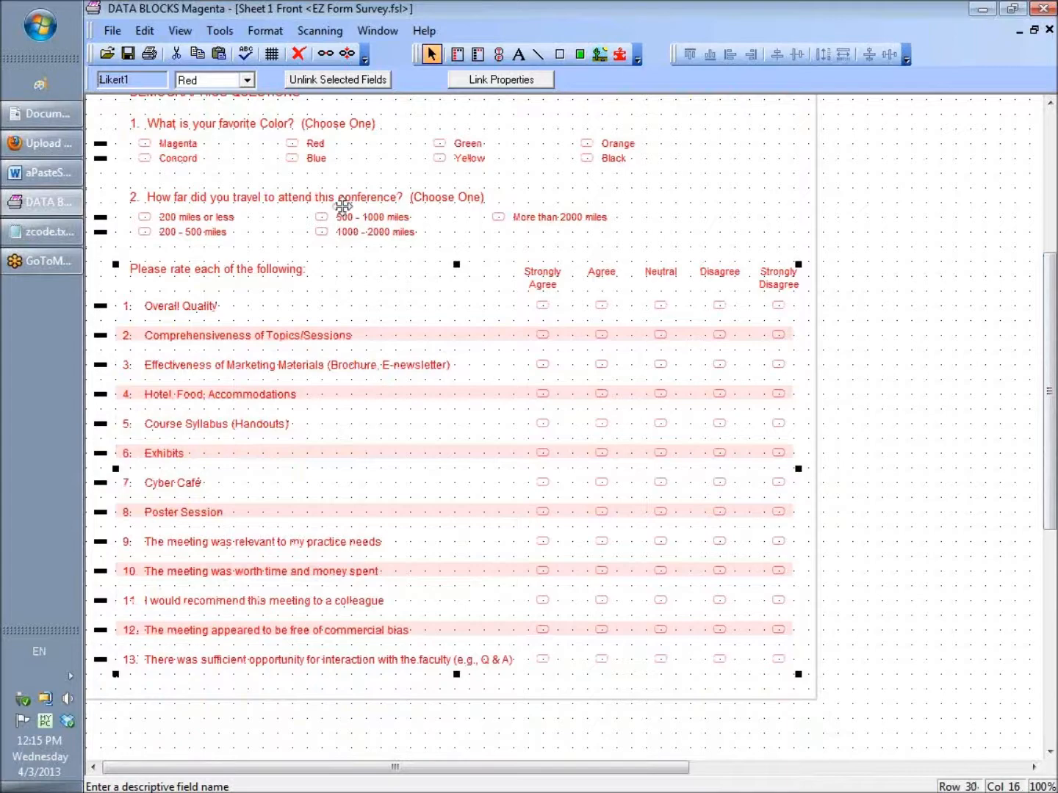
left_click(341, 81)
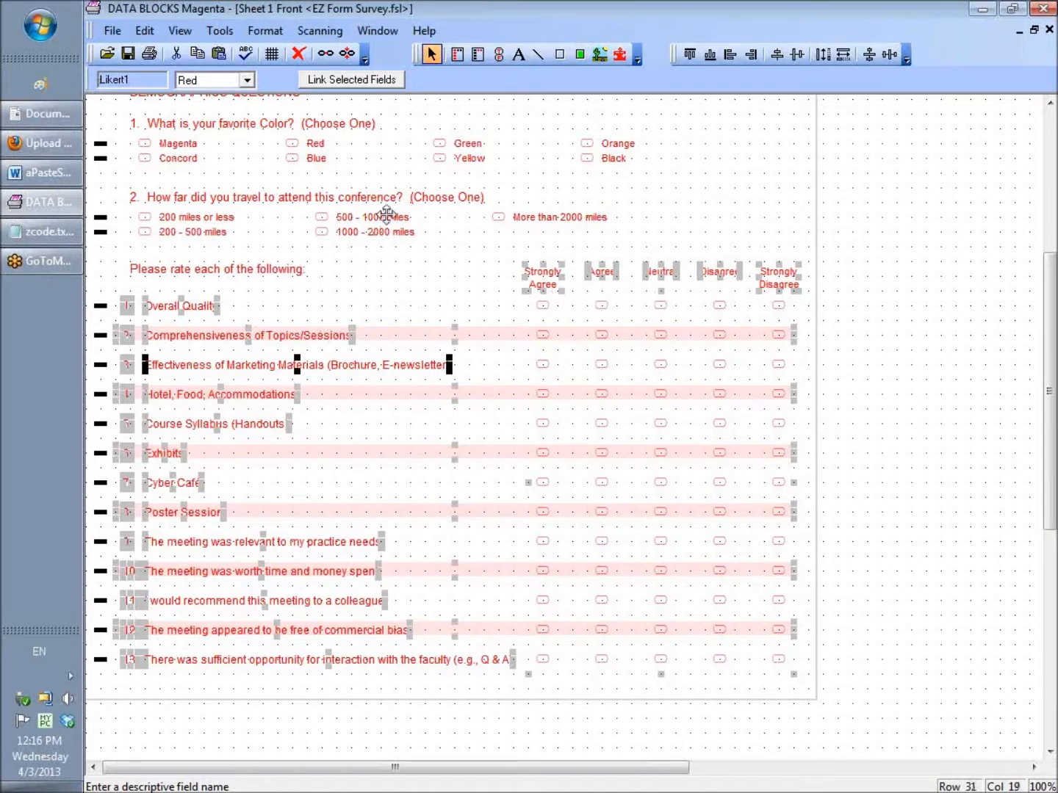
- Link the rating block's fields again, check the question texts included in the link and accept the MULTIPLE link properties
left_click(380, 81)
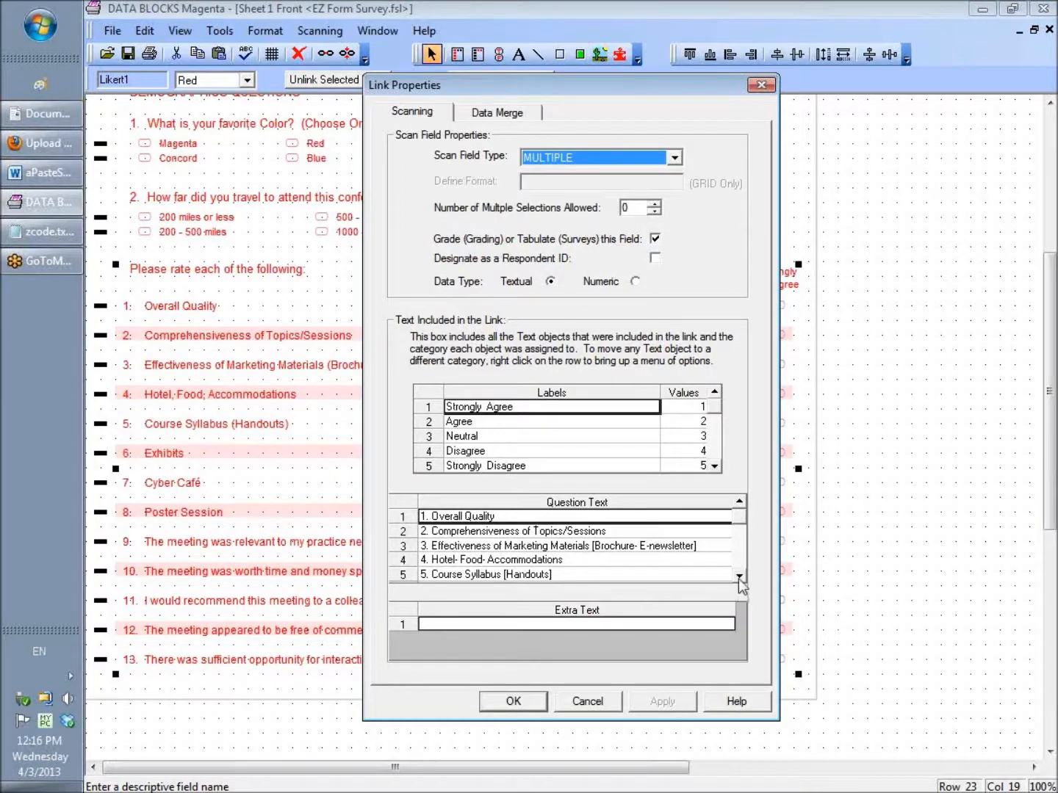
left_click(739, 579)
left_click(738, 579)
left_click(738, 579)
left_click(738, 579)
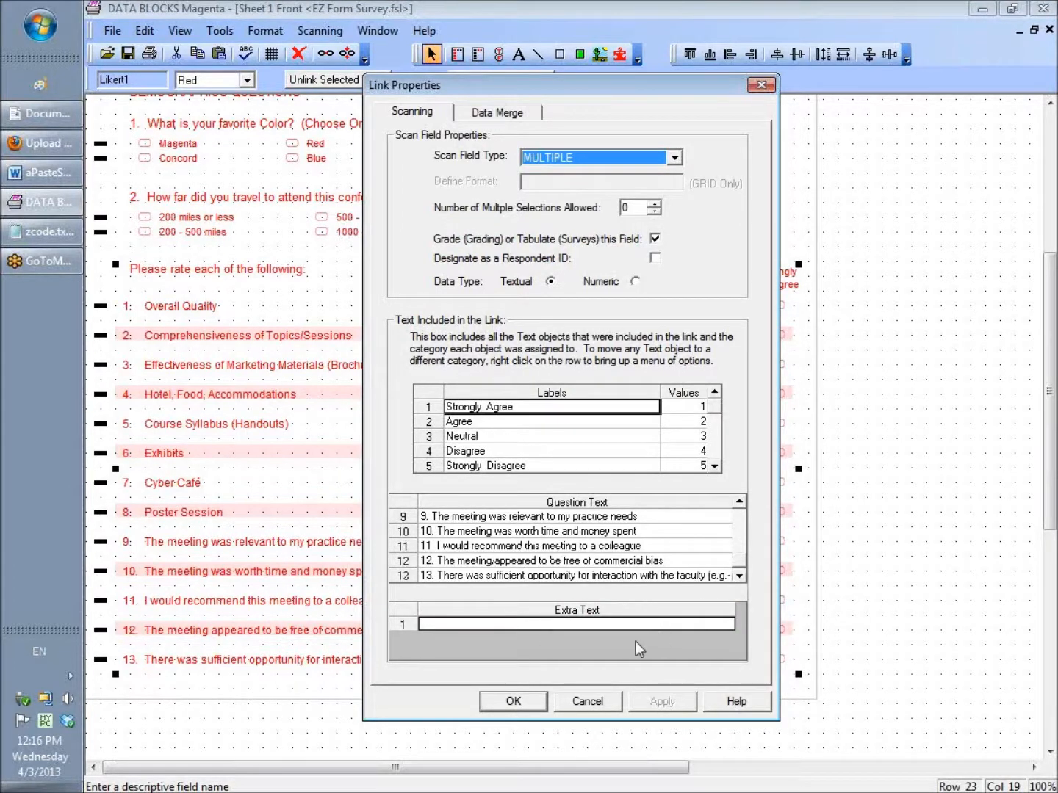
left_click(527, 703)
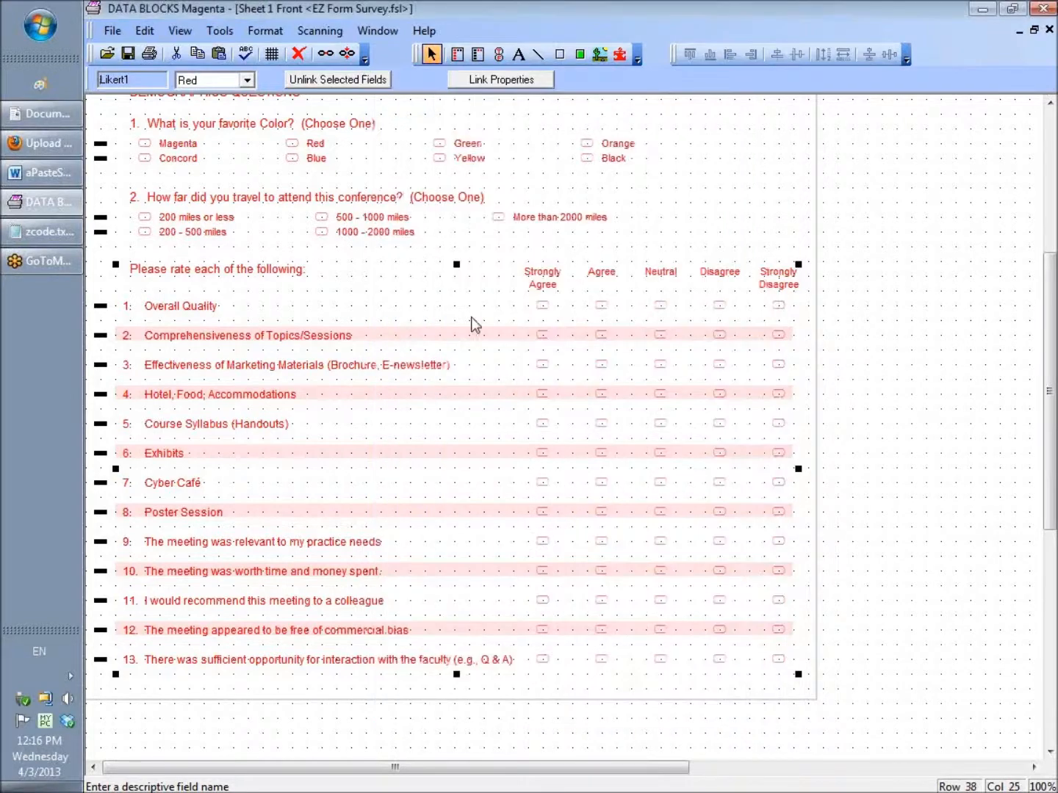
- Unlink the rating block and relink it with the heading "Please rate each of the following:" included
left_click(362, 80)
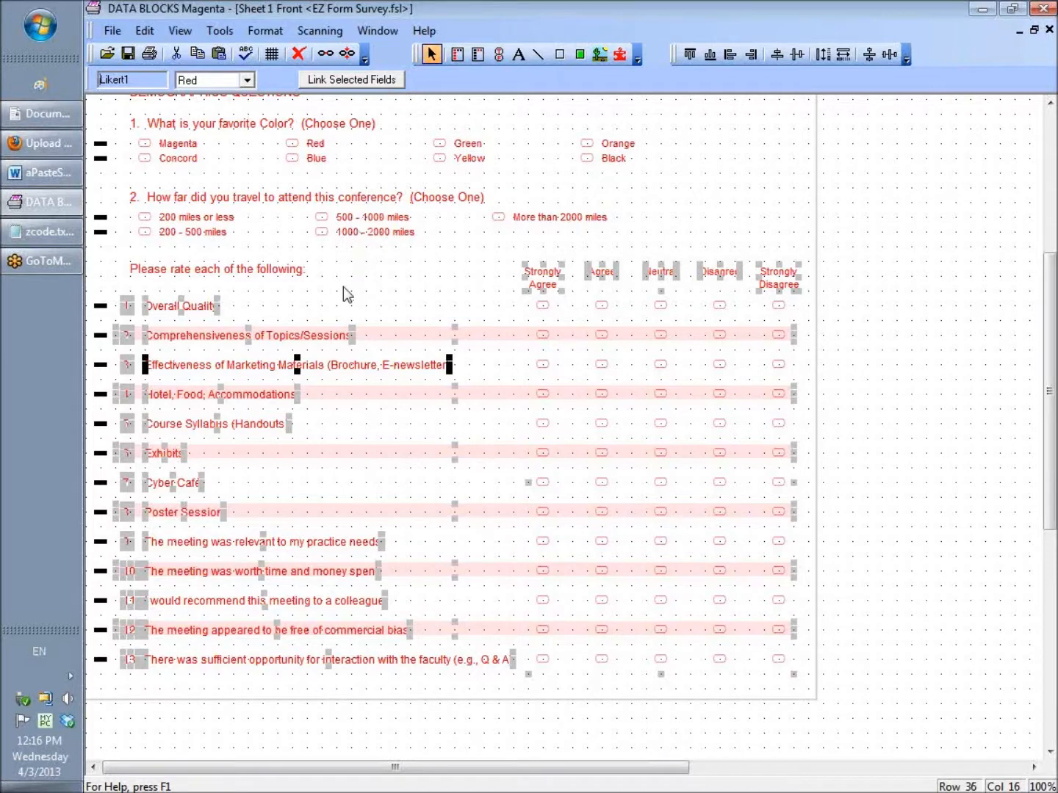
left_click(274, 271)
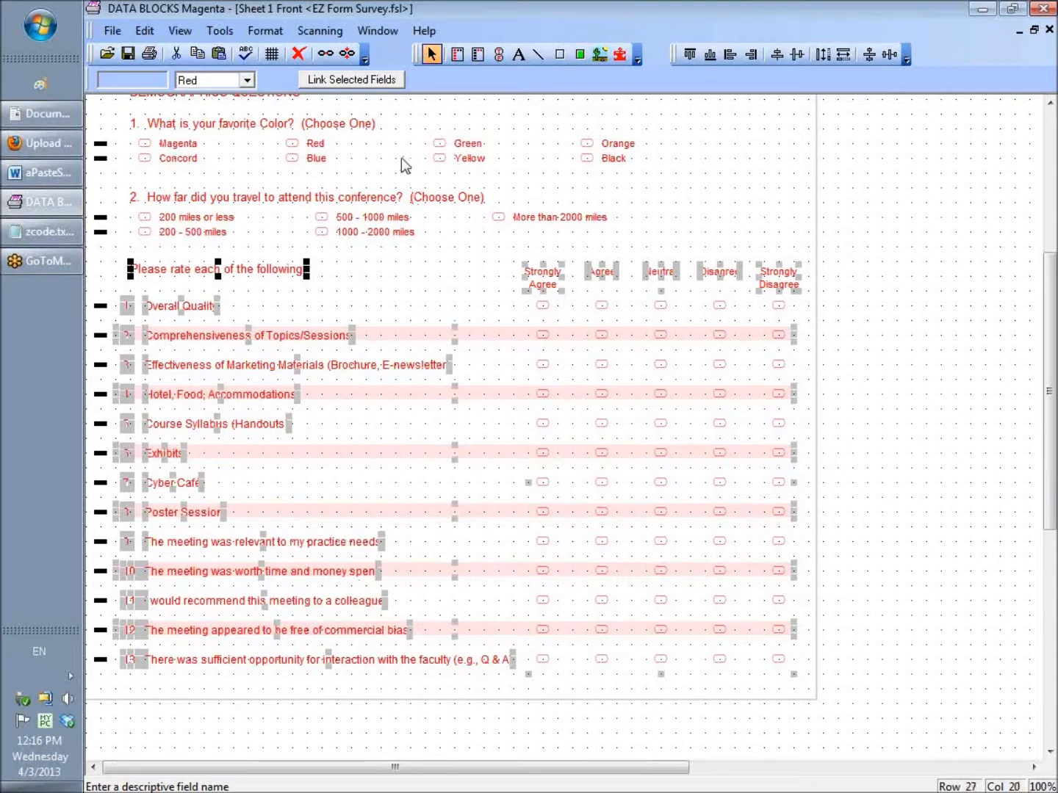
left_click(381, 82)
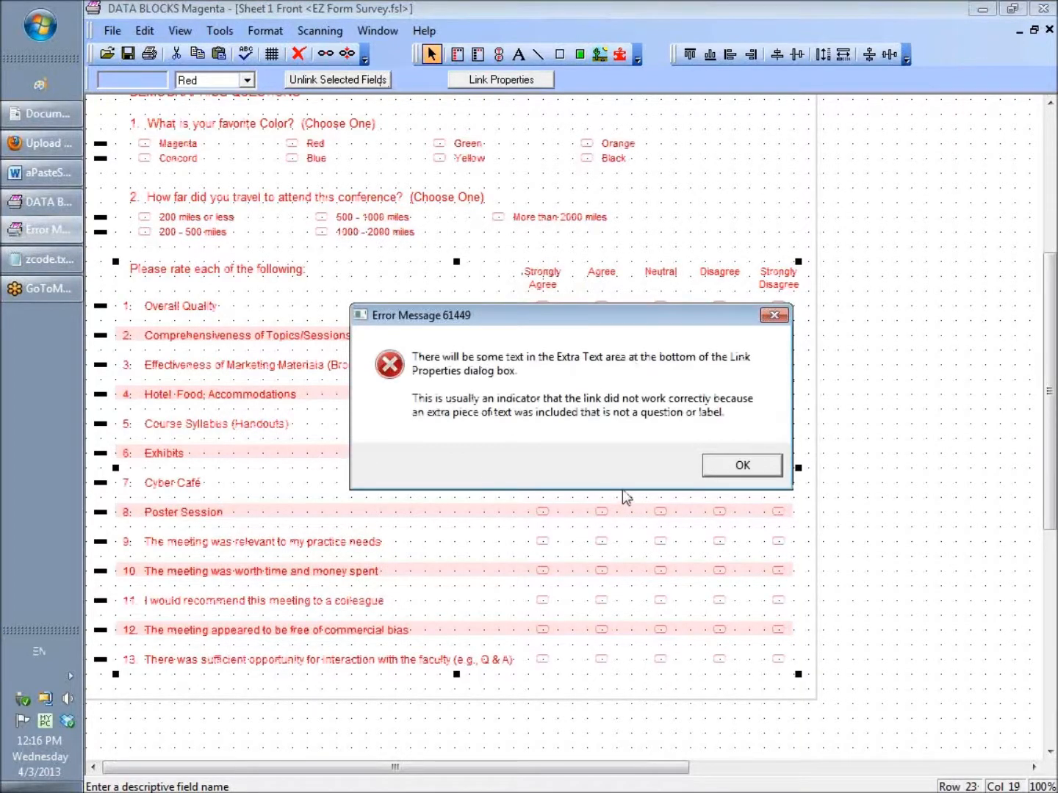
left_click(742, 466)
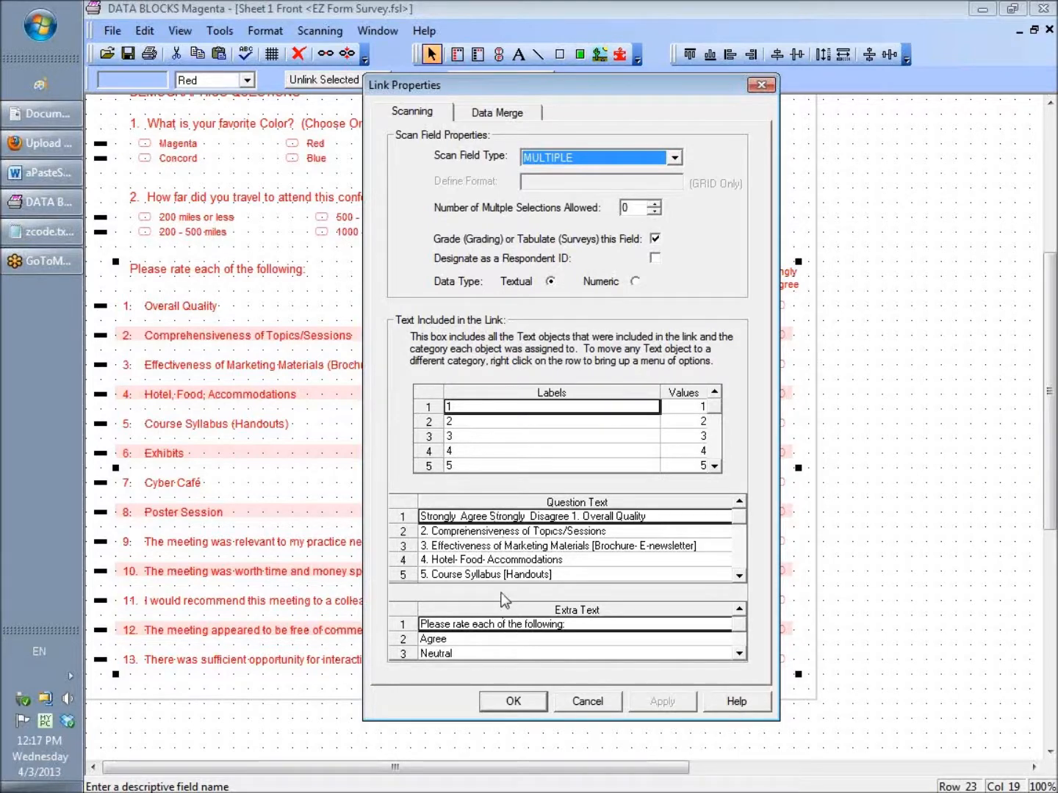
left_click(519, 702)
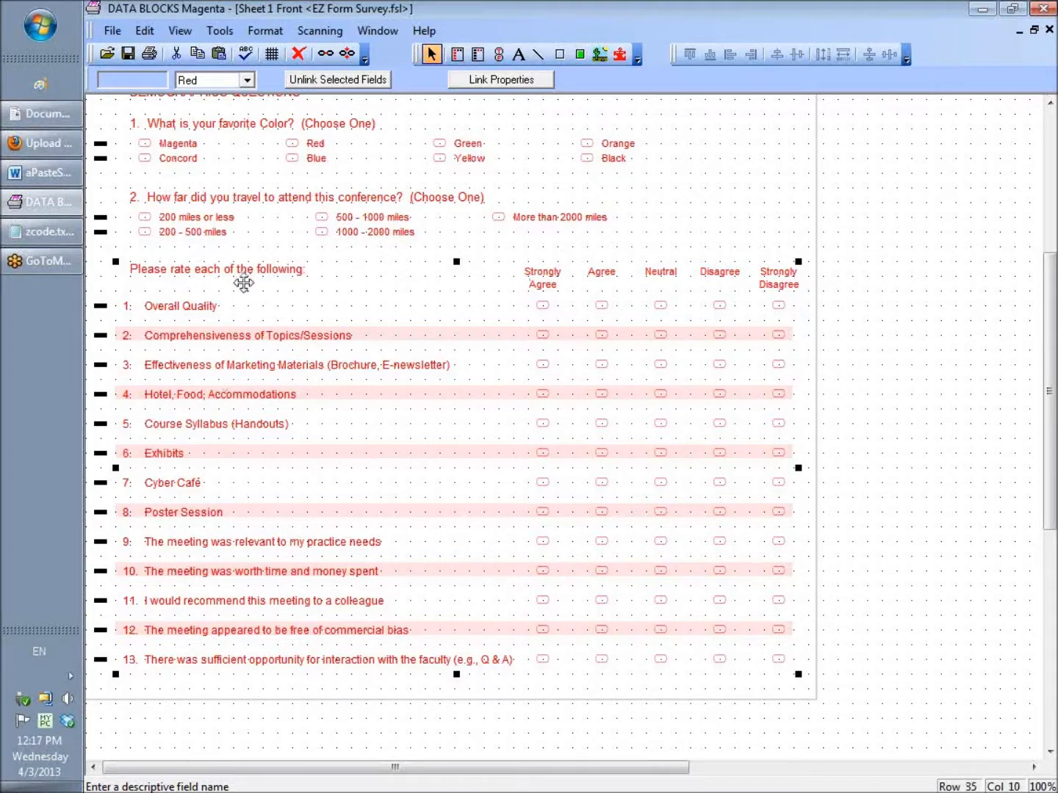
- Relink the rating block without the "Please rate each of the following:" heading, review its question texts and accept the MULTIPLE link properties
left_click(334, 83)
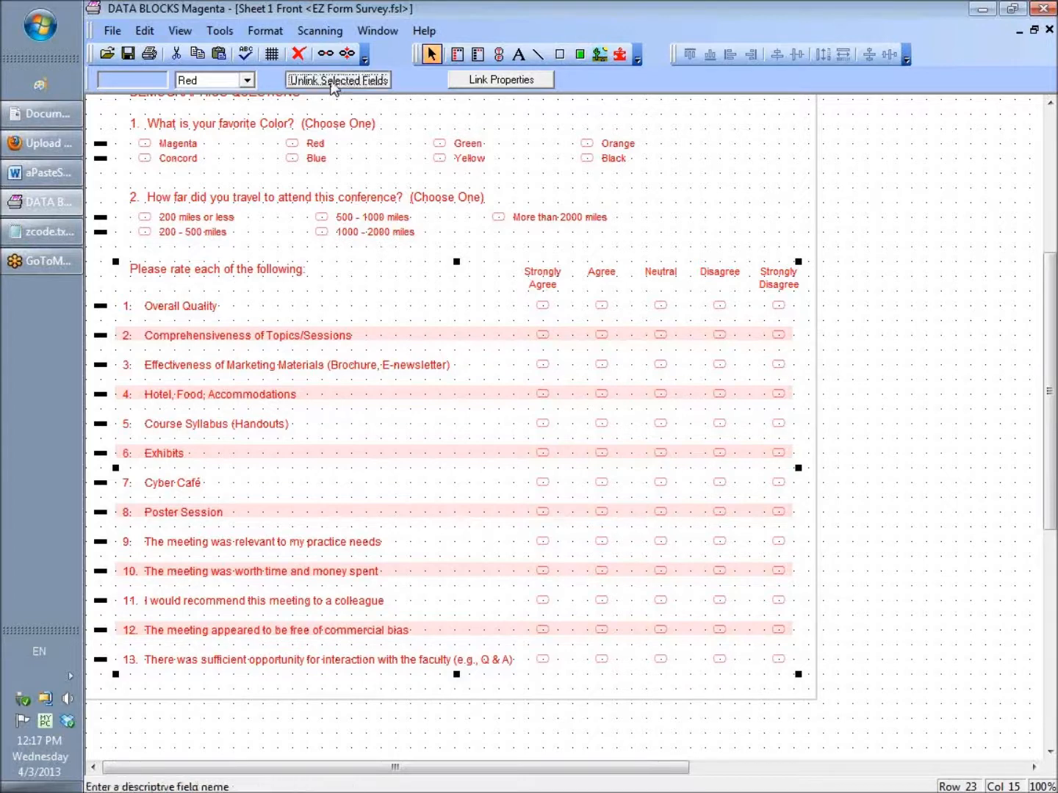
left_click(280, 267, "shift")
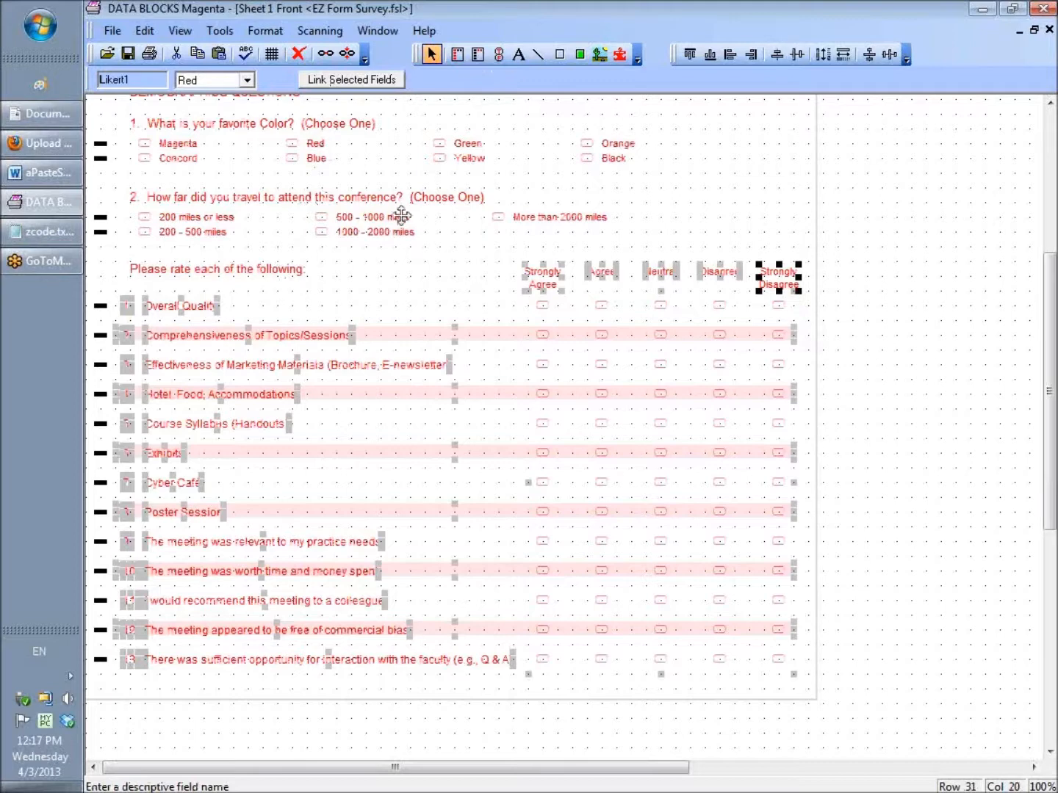
left_click(365, 84)
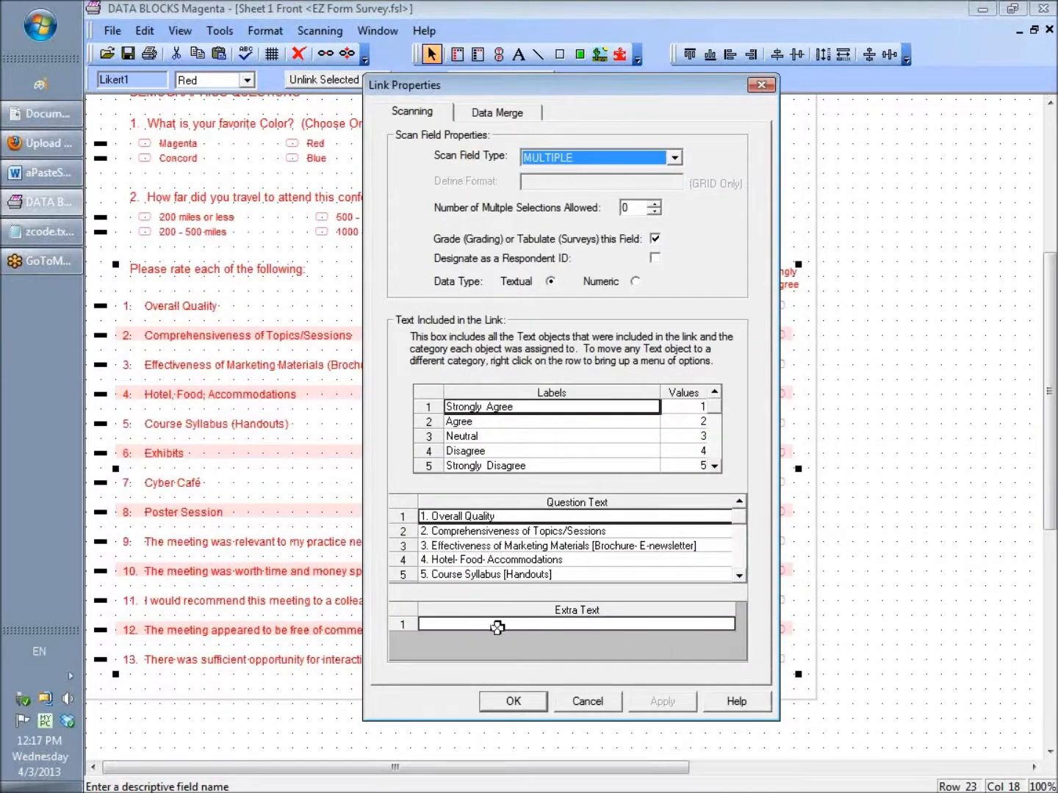
left_click(739, 579)
left_click(739, 578)
left_click(738, 577)
left_click(740, 578)
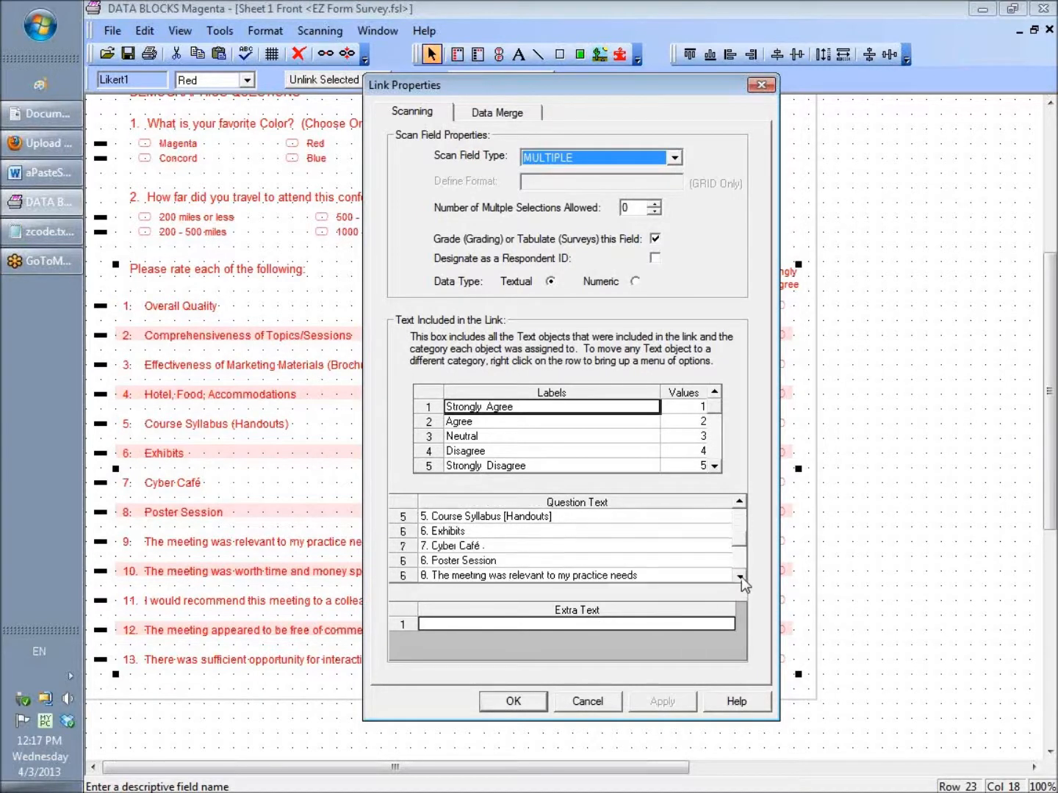
left_click(741, 514)
left_click(512, 702)
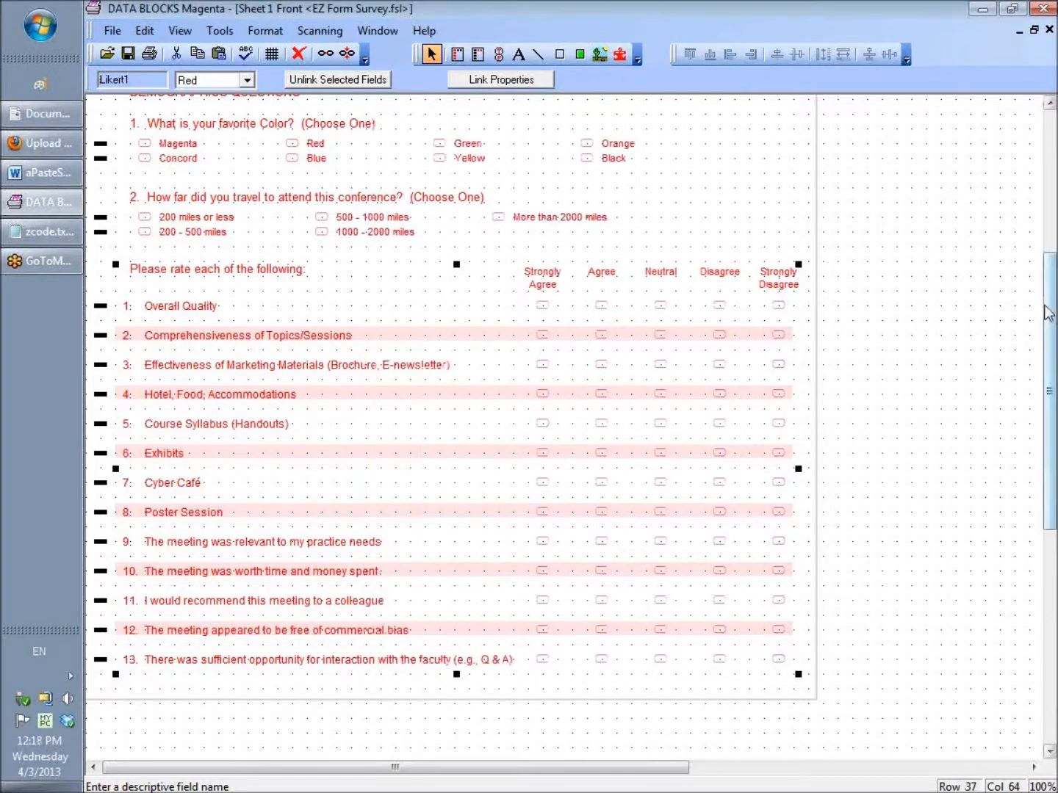
- Format the DEMOGRAPHICS QUESTIONS heading as 12-point bold text in Black
left_click_drag(1047, 309, 1048, 225)
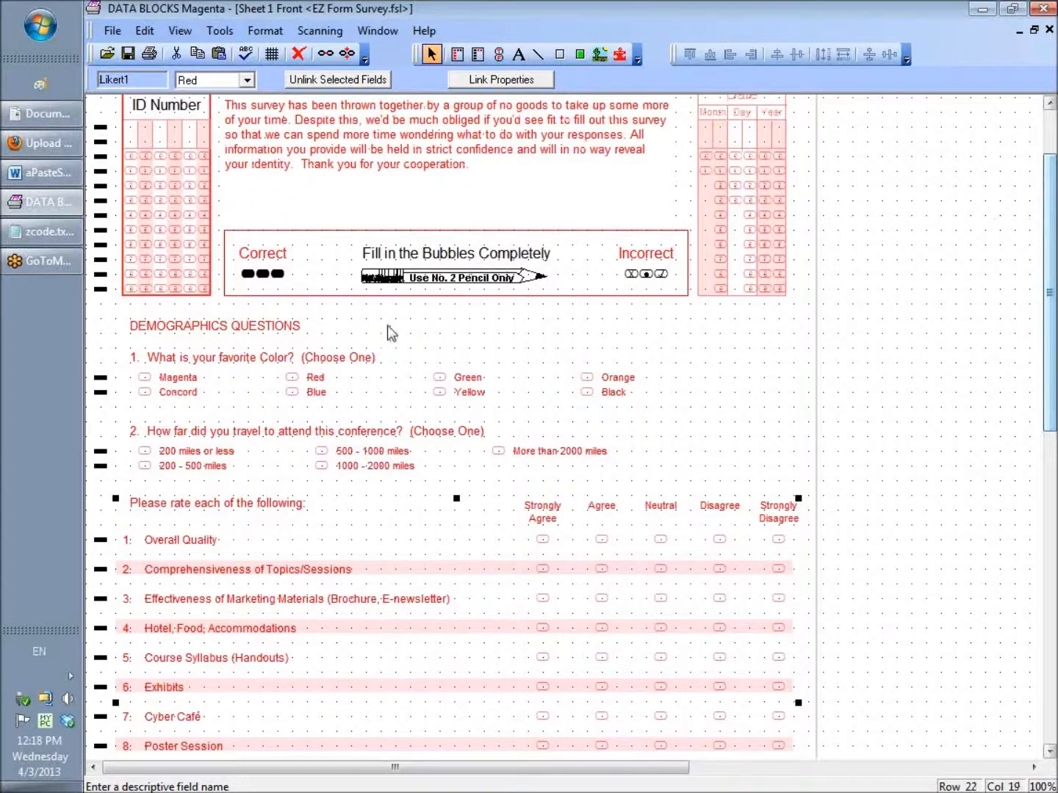
left_click(276, 329)
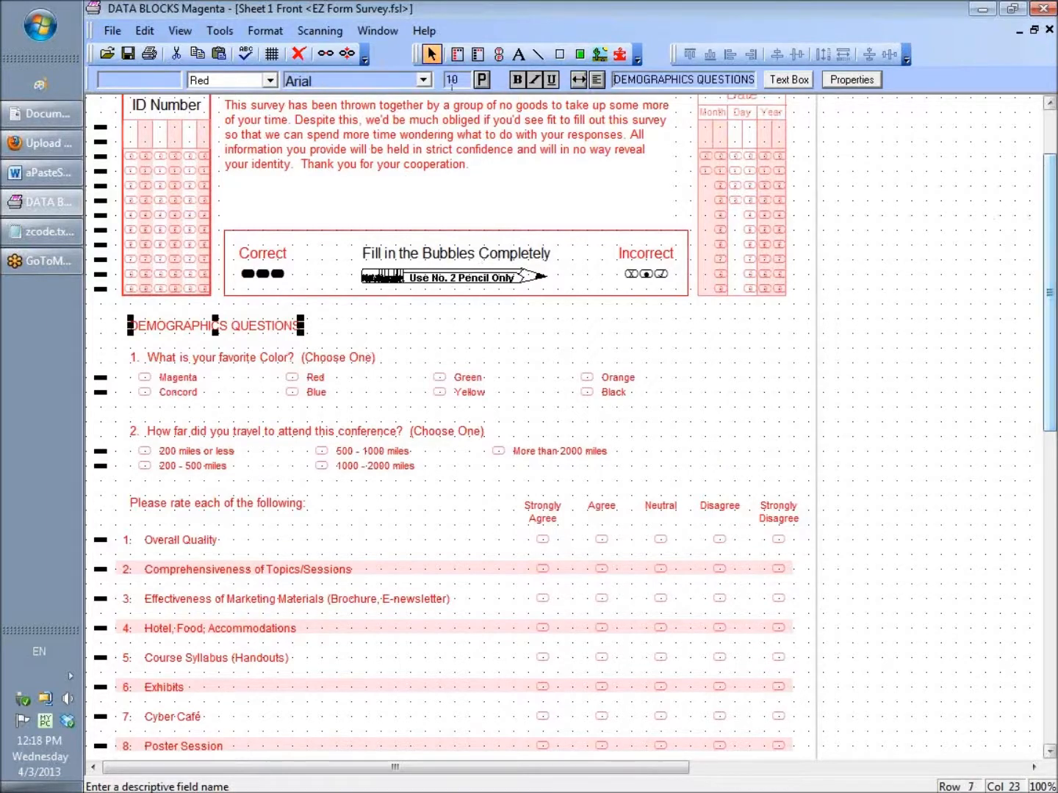
left_click(852, 79)
left_click(731, 212)
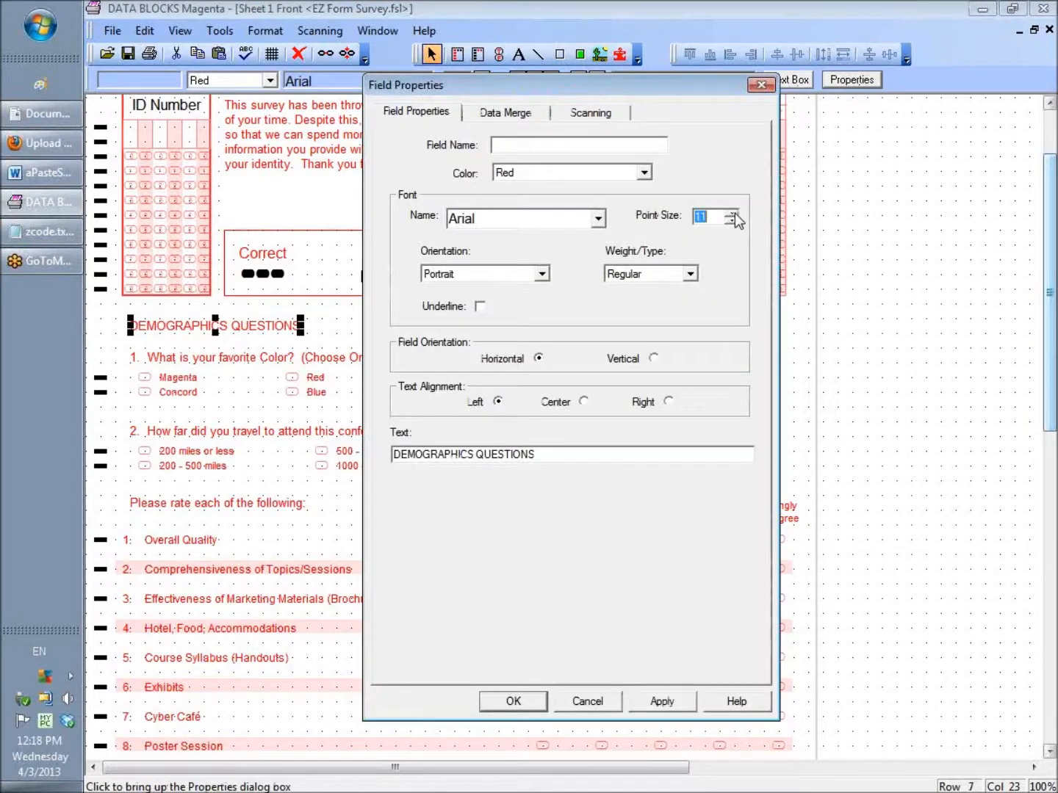
left_click(643, 174)
left_click_drag(649, 252, 645, 198)
left_click(584, 191)
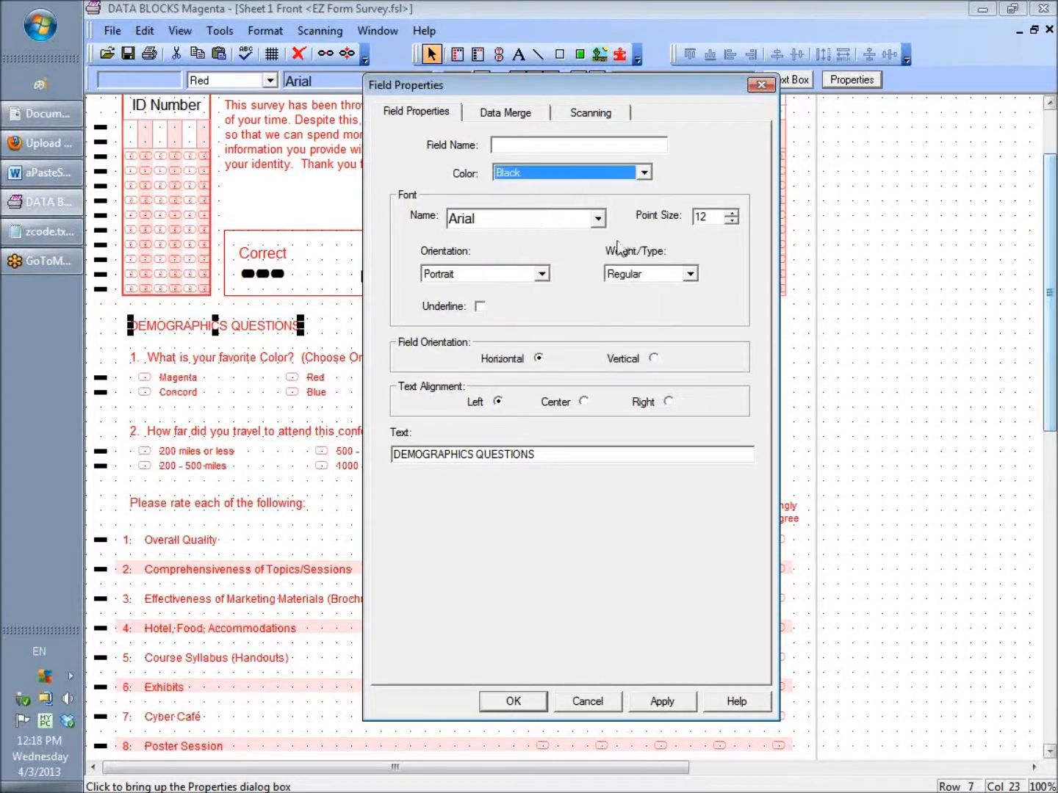
left_click(689, 274)
left_click(624, 302)
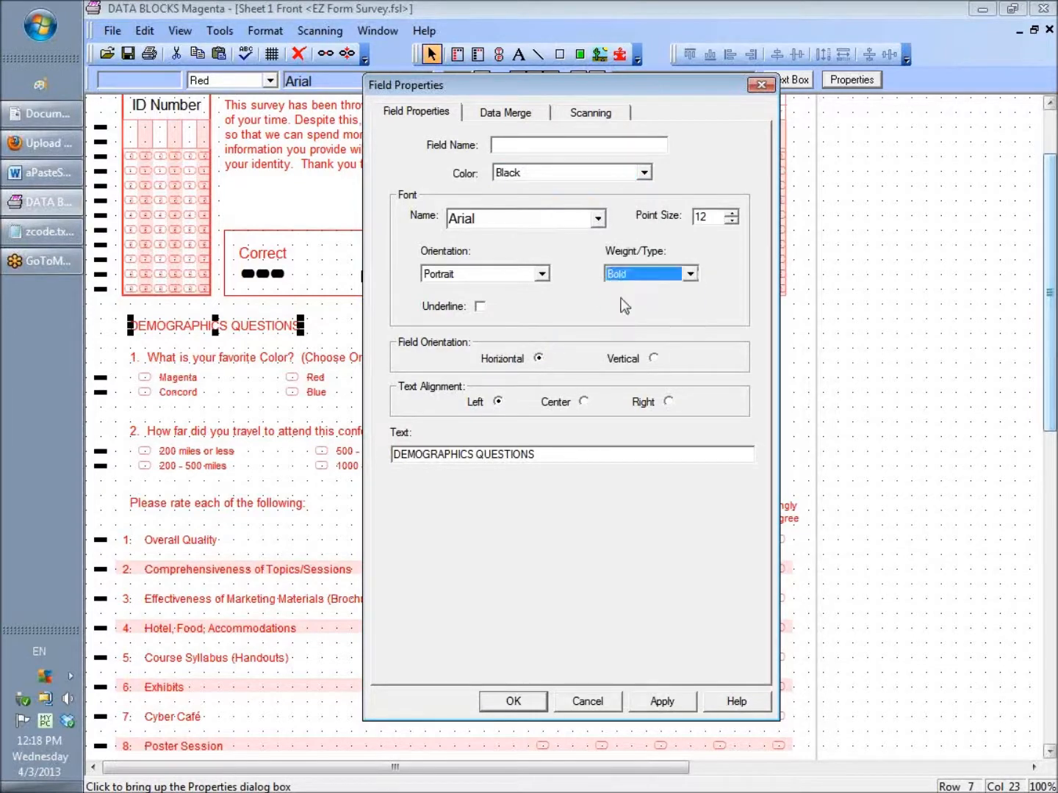
left_click(515, 702)
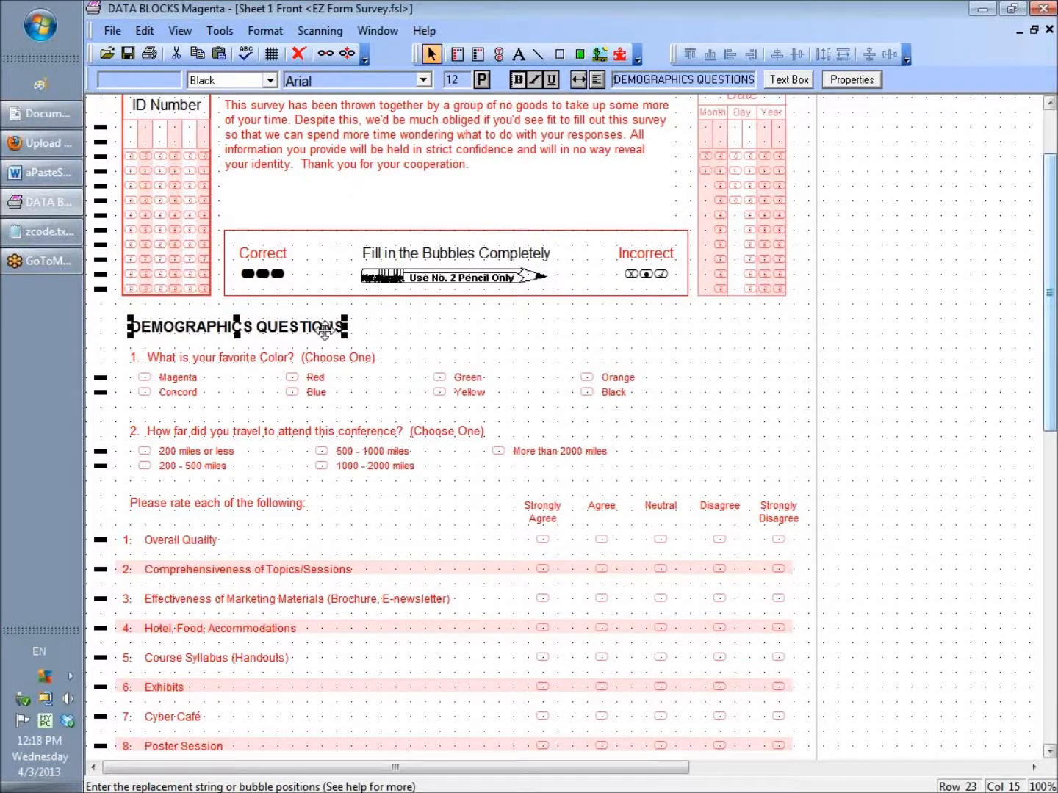
- Nudge the DEMOGRAPHICS QUESTIONS heading two increments down and right, and move it back up and left
mouse_move(314, 327)
left_mouse_down()
mouse_move(547, 333)
mouse_move(324, 331)
left_mouse_up()
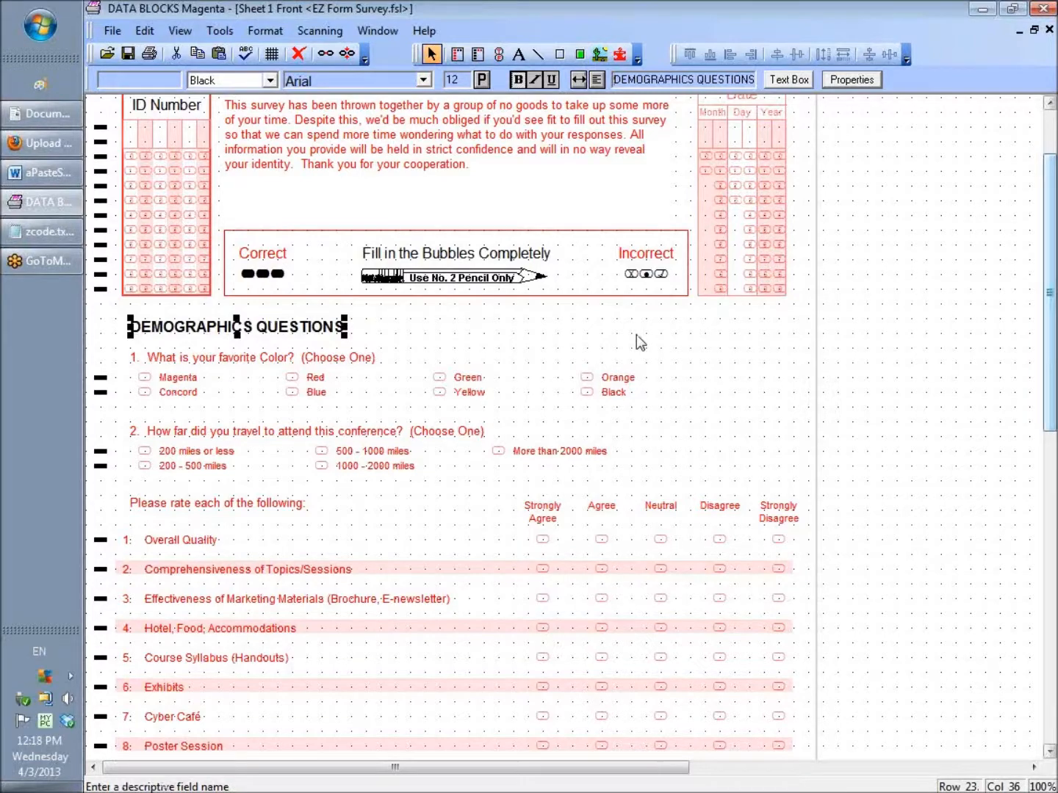
key("Down")
key("Down")
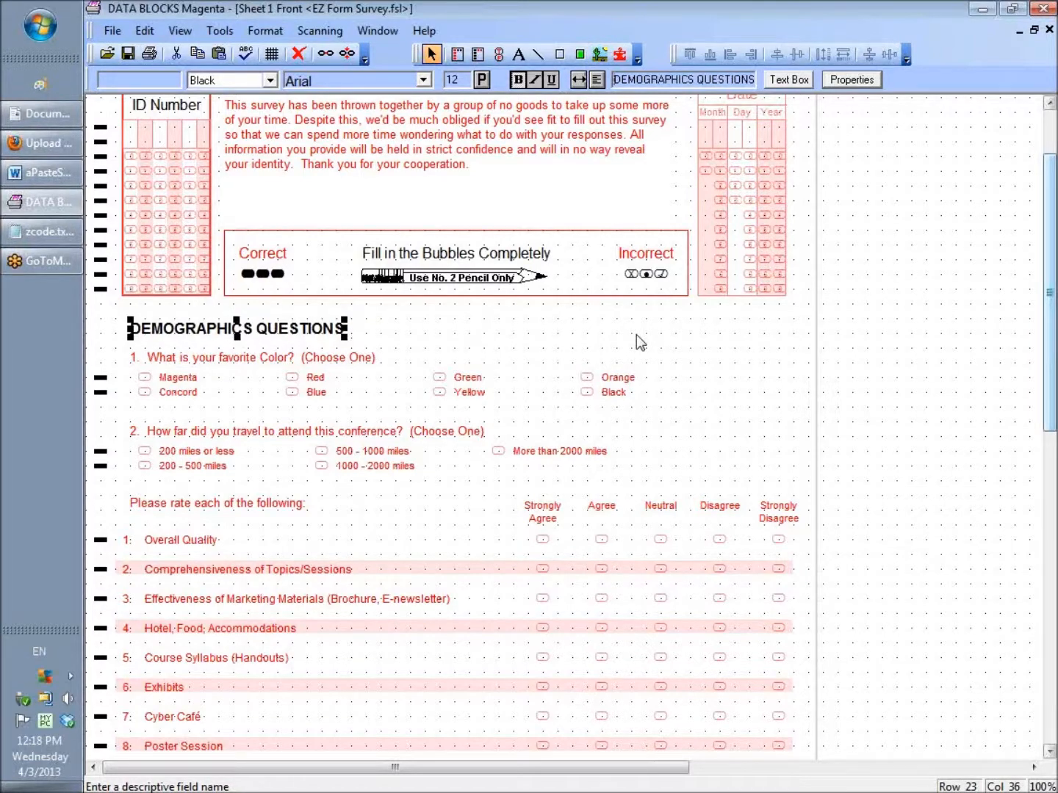
key("Right")
key("Right")
key("Up")
key("Up")
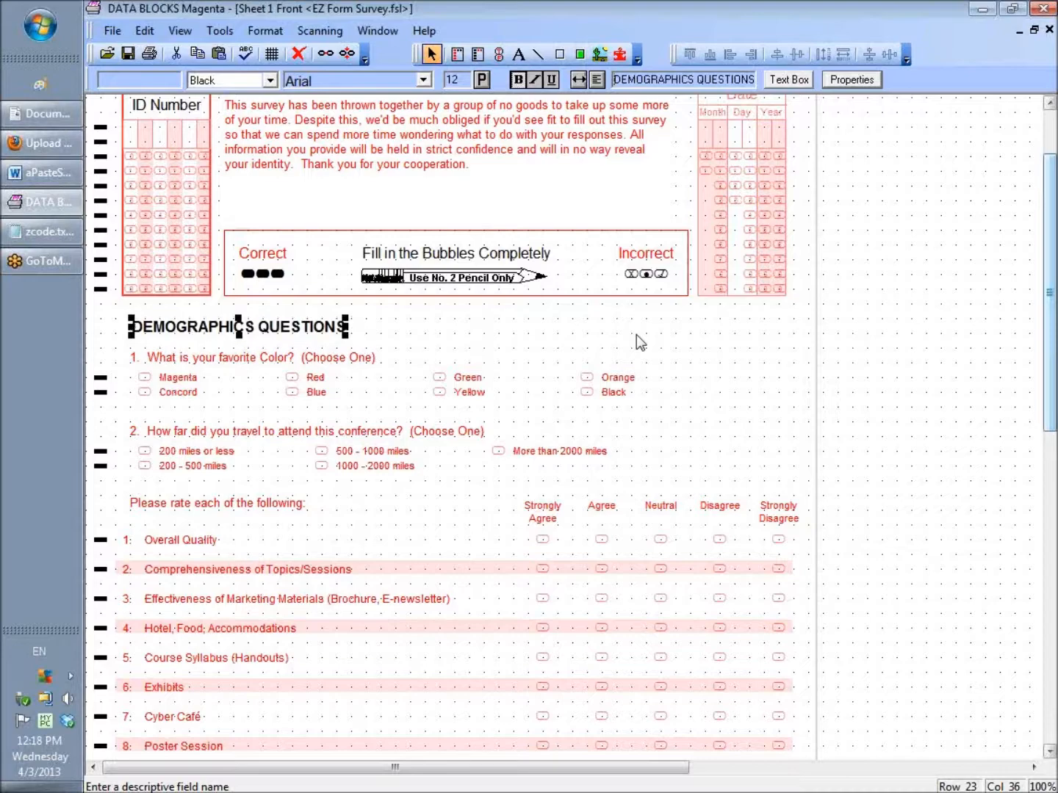
key("Left")
key("Left")
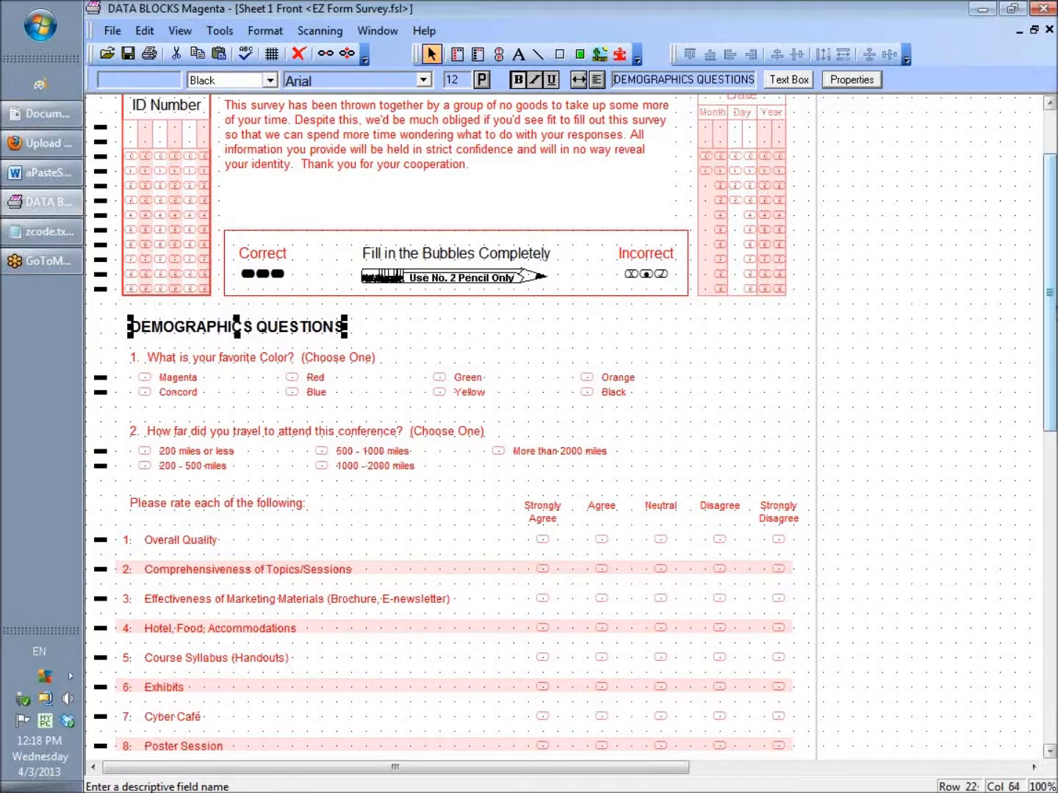
- Switch to Sheet 1 Back of the survey form
left_click(384, 34)
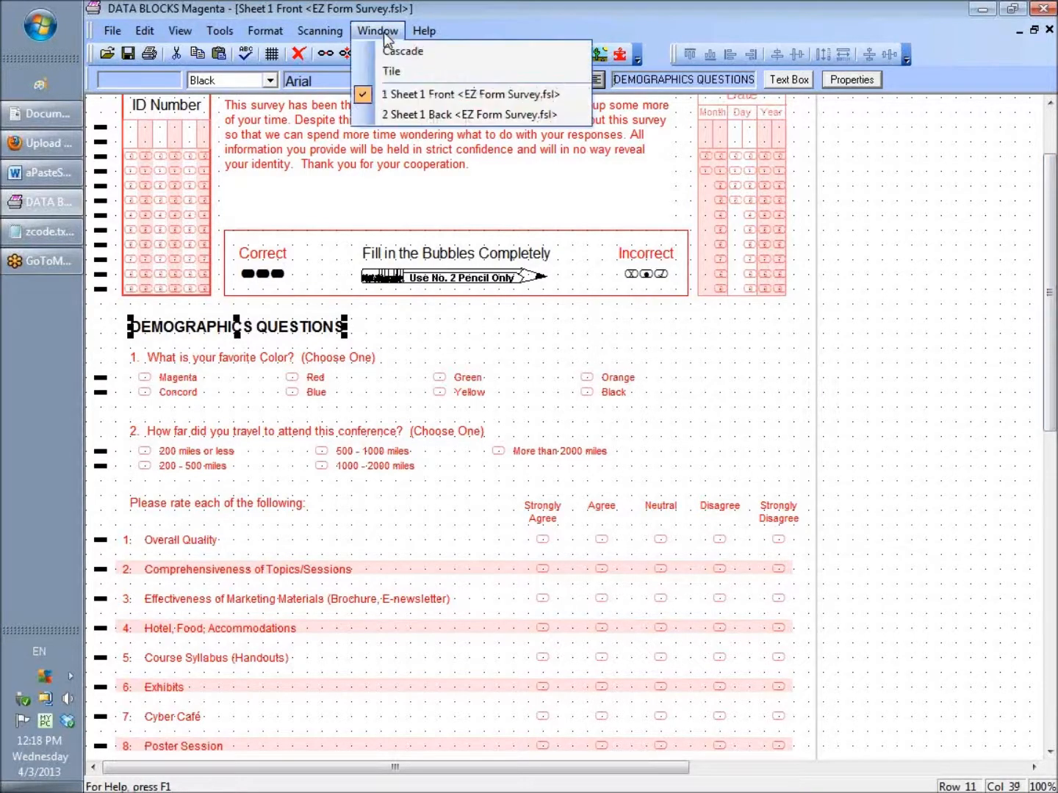
left_click(404, 115)
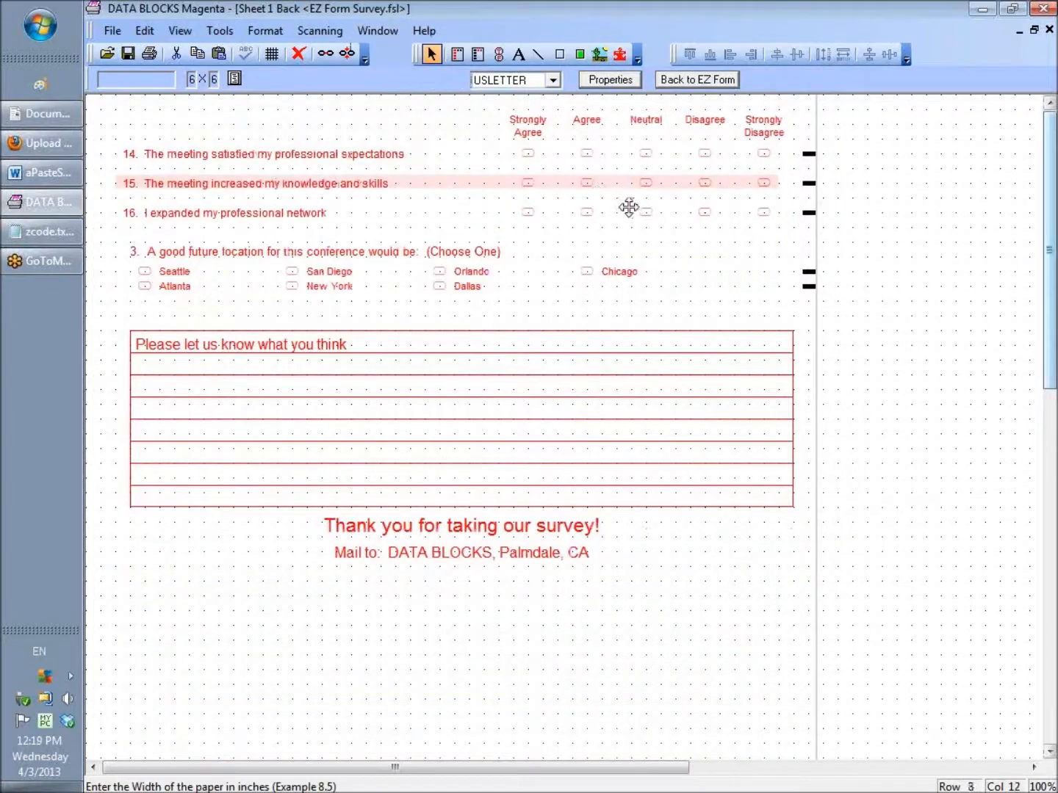
left_click_drag(1053, 359, 1054, 424)
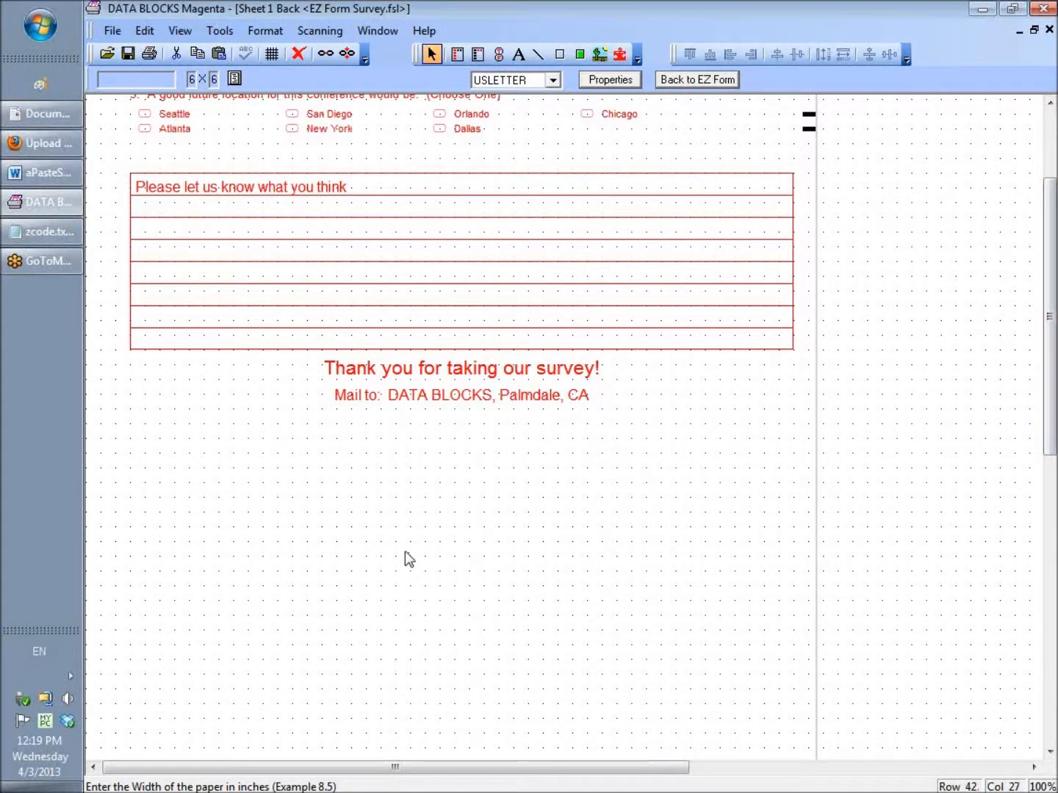
- Duplicate the "Mail to" footer line just below the original and delete the copy
left_click(461, 398)
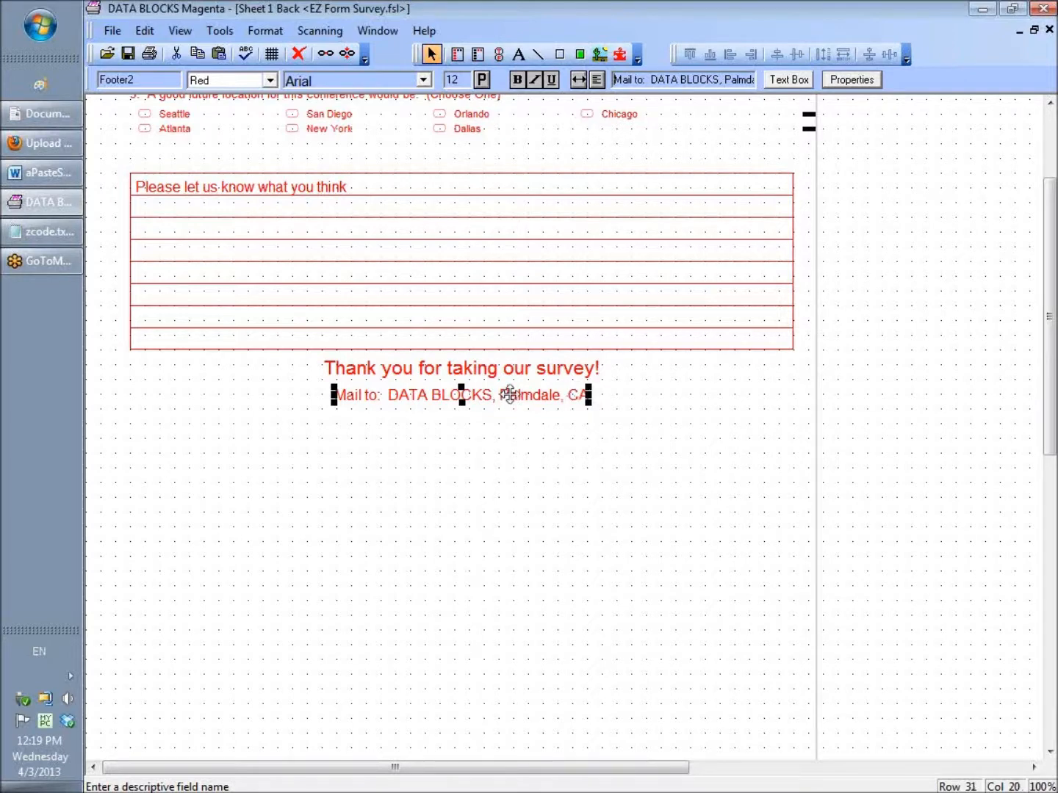
left_click_drag(509, 394, 512, 440)
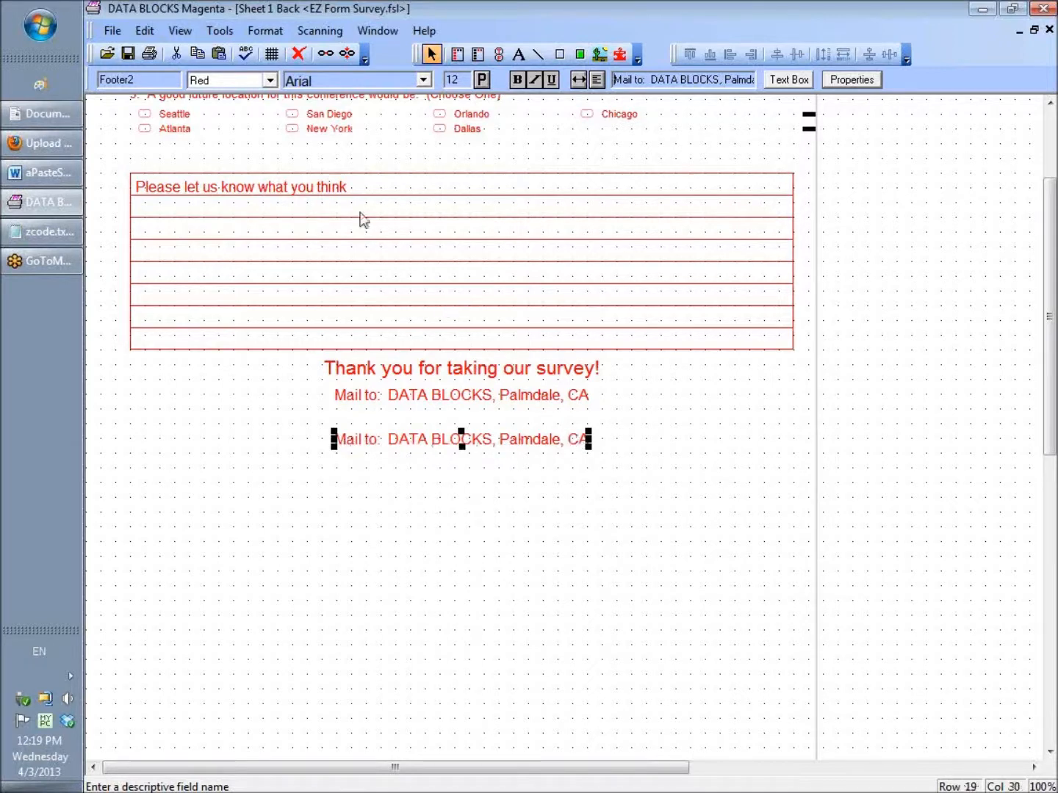
left_click(298, 55)
- Duplicate the comments box together with both footer lines below the originals and delete the copies
left_click_drag(820, 167, 127, 464)
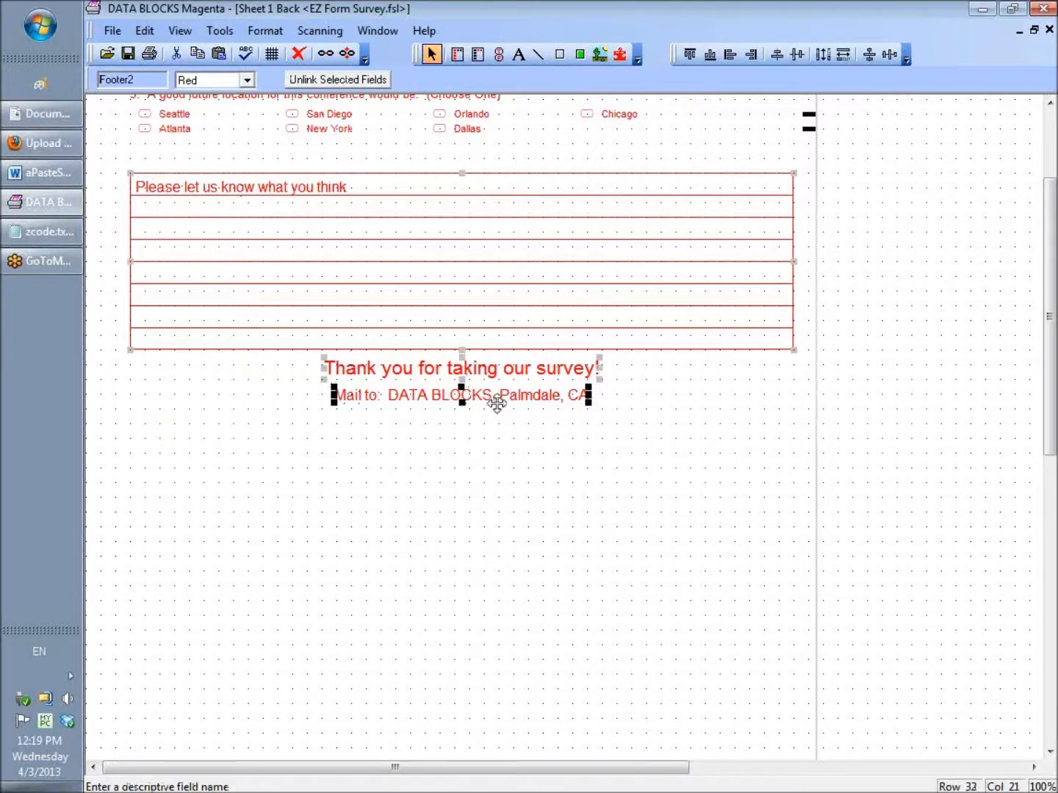
left_click_drag(493, 400, 494, 677)
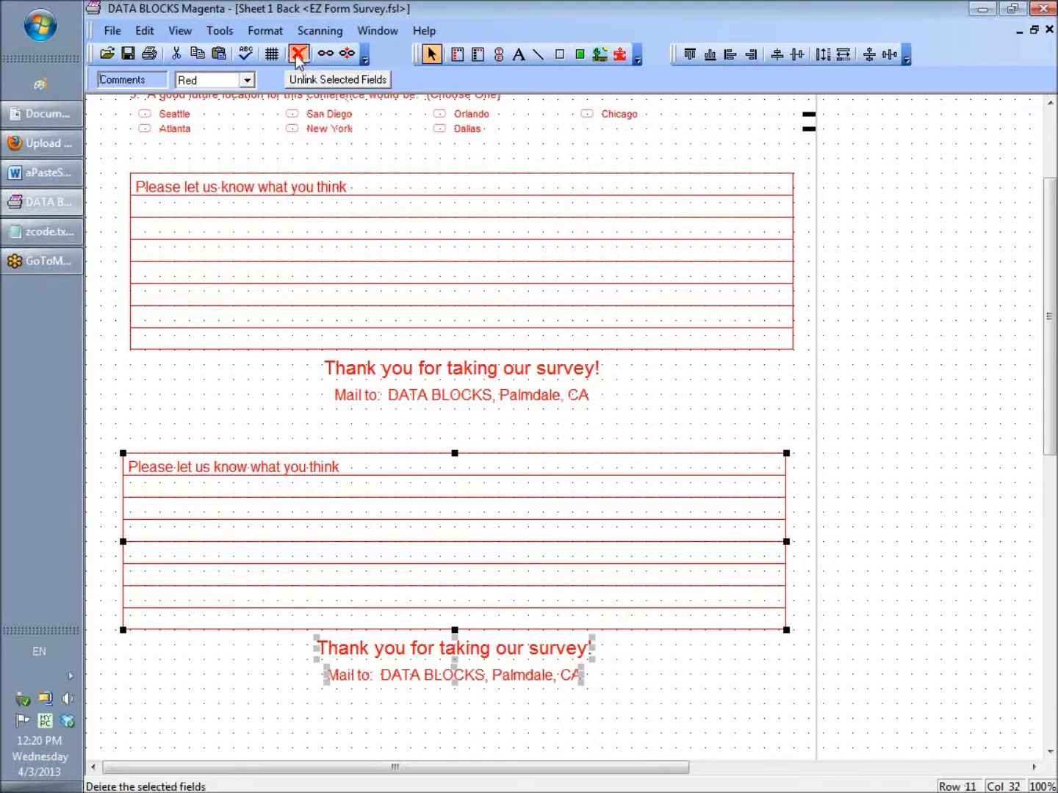
left_click(299, 54)
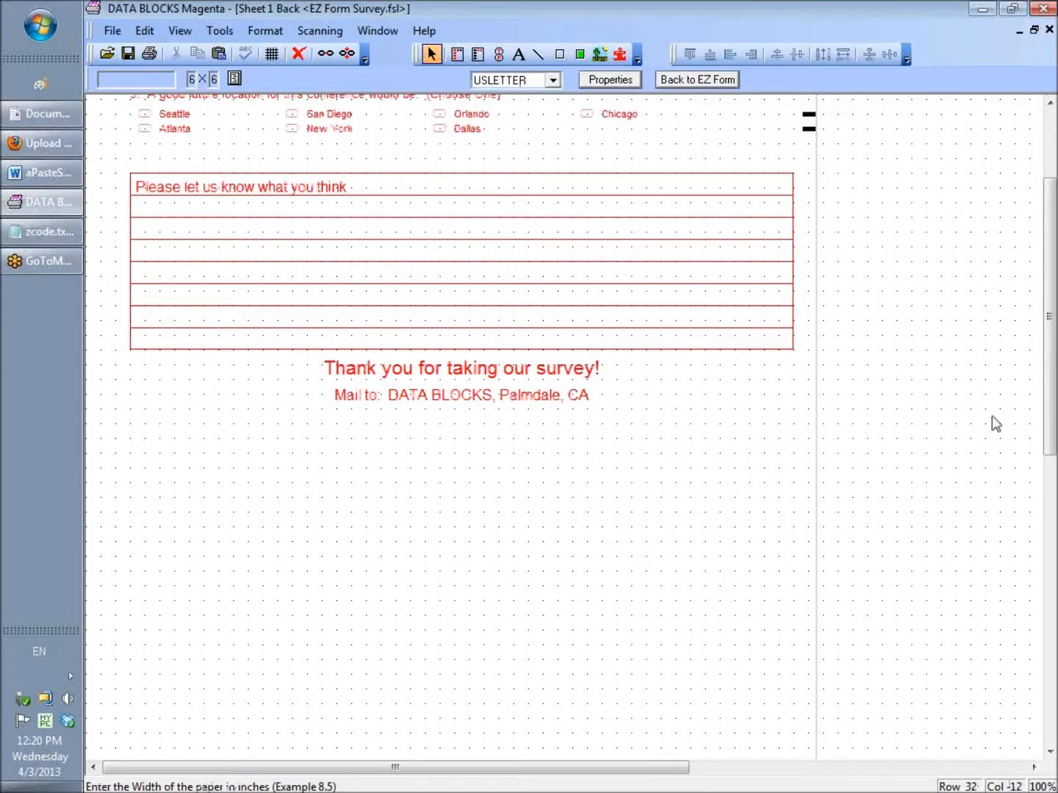
- Draw a horizontal 80% Red line of width 2 below the "Mail to" footer line, leaving the field name blank
left_click_drag(1050, 359, 1052, 390)
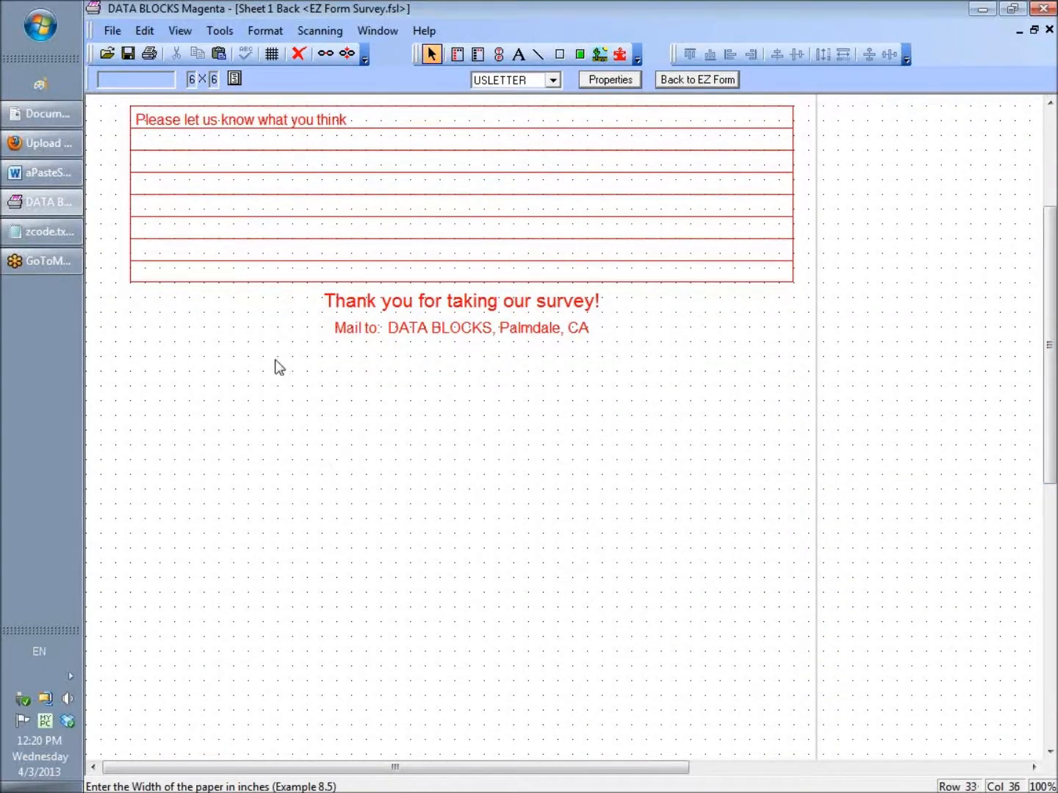
left_click(219, 30)
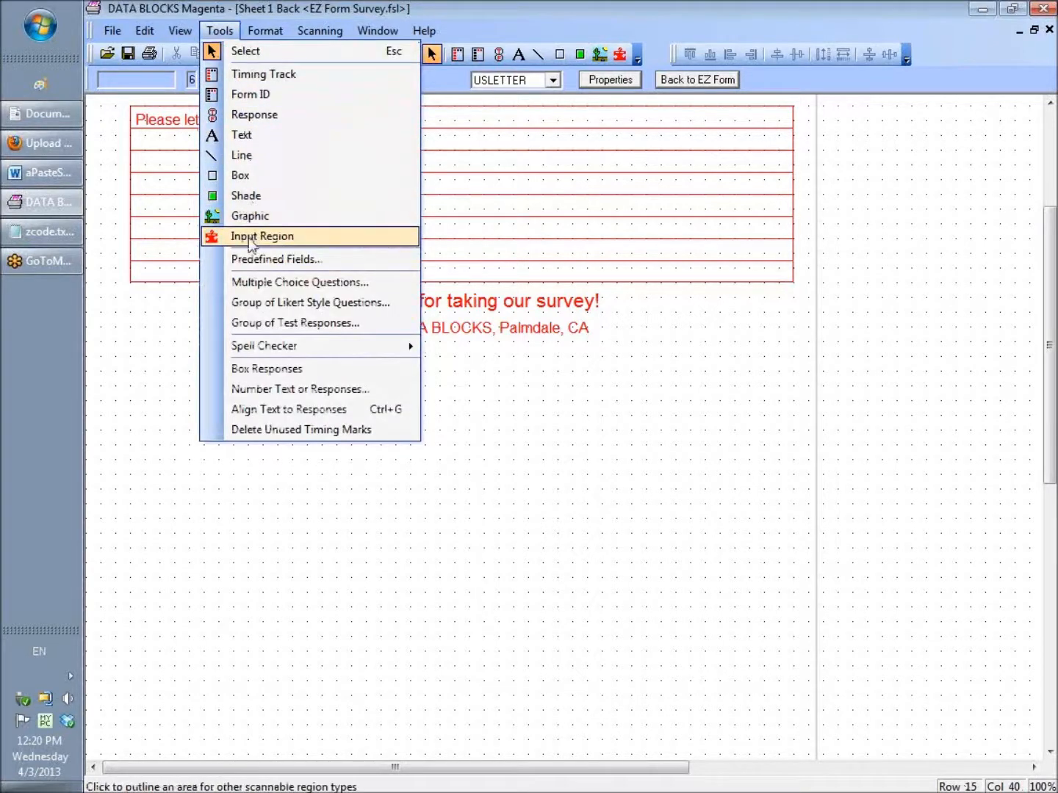
left_click(253, 156)
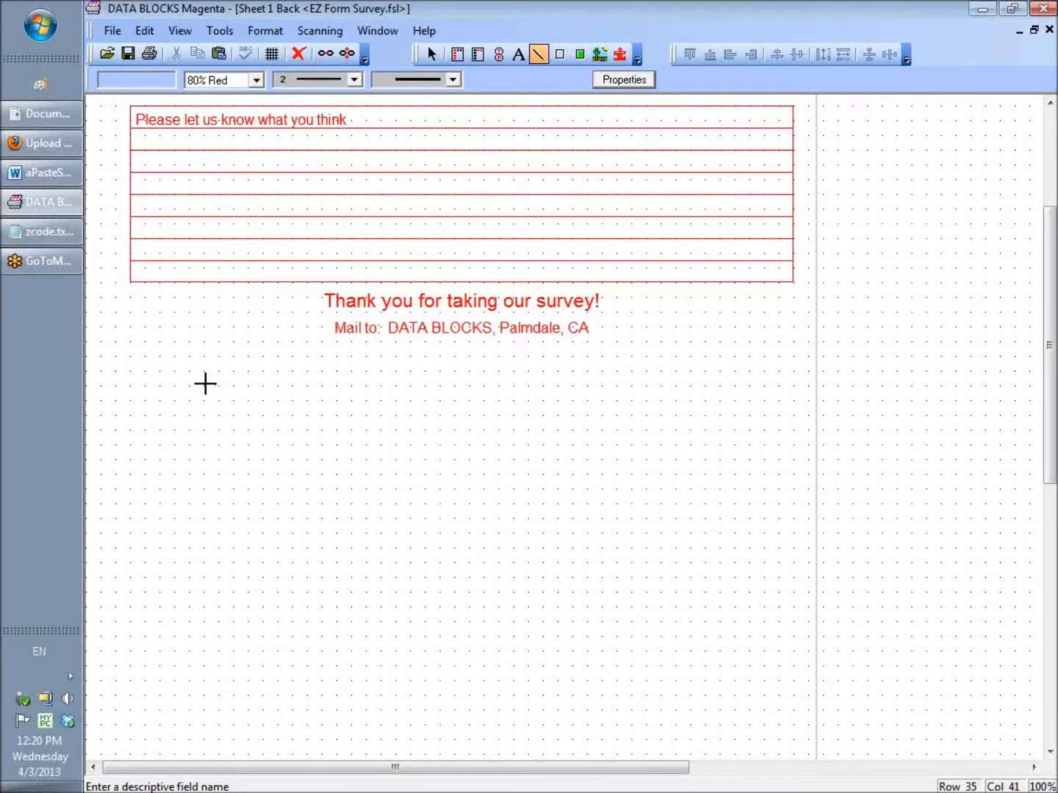
left_click_drag(208, 389, 614, 406)
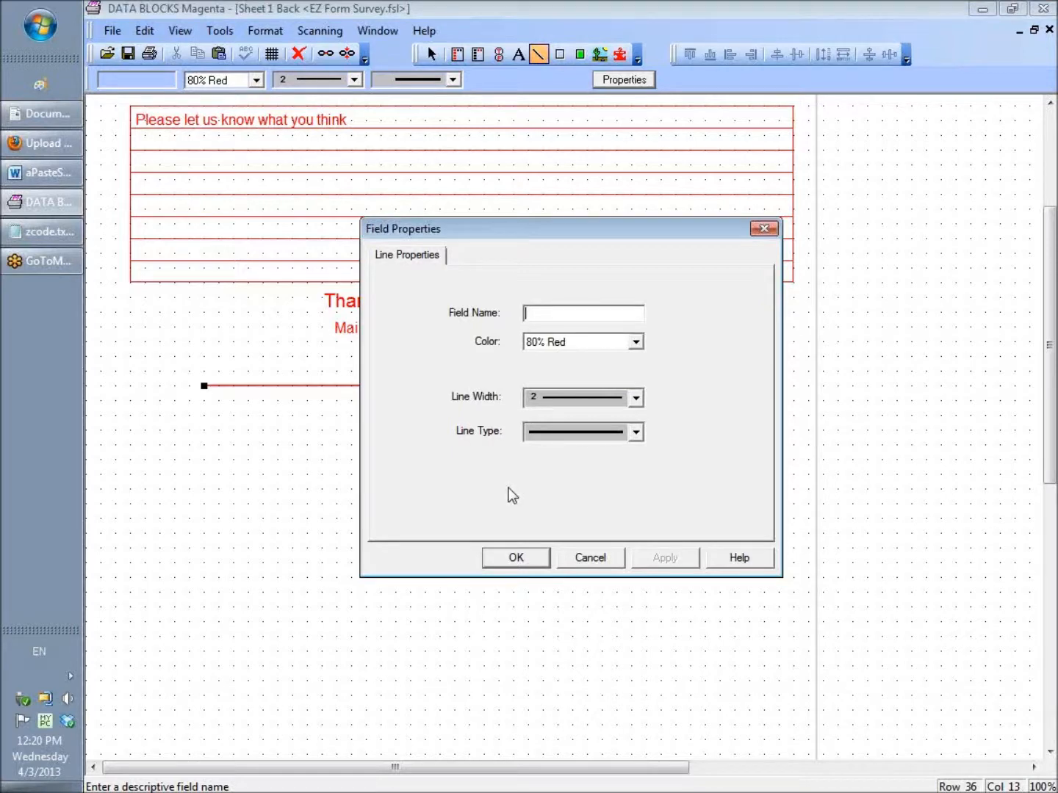
left_click(507, 559)
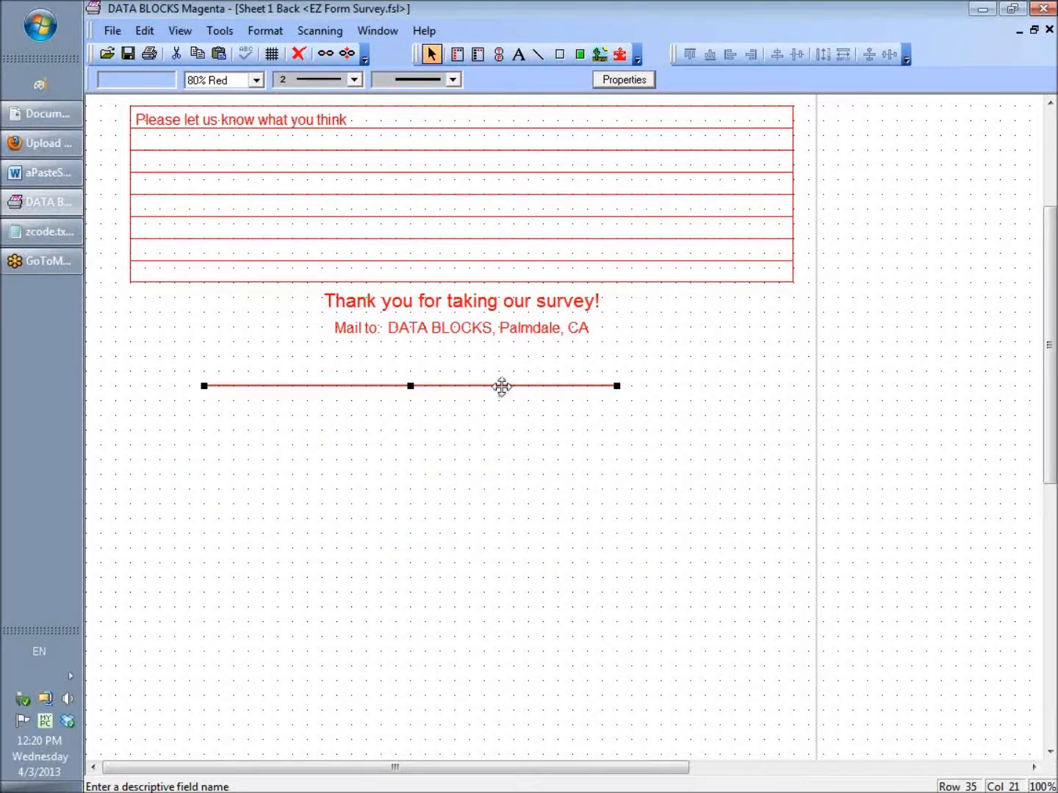
- Move the new line slightly lower and extend both ends to span nearly the width of the comments box
left_click_drag(498, 387, 497, 422)
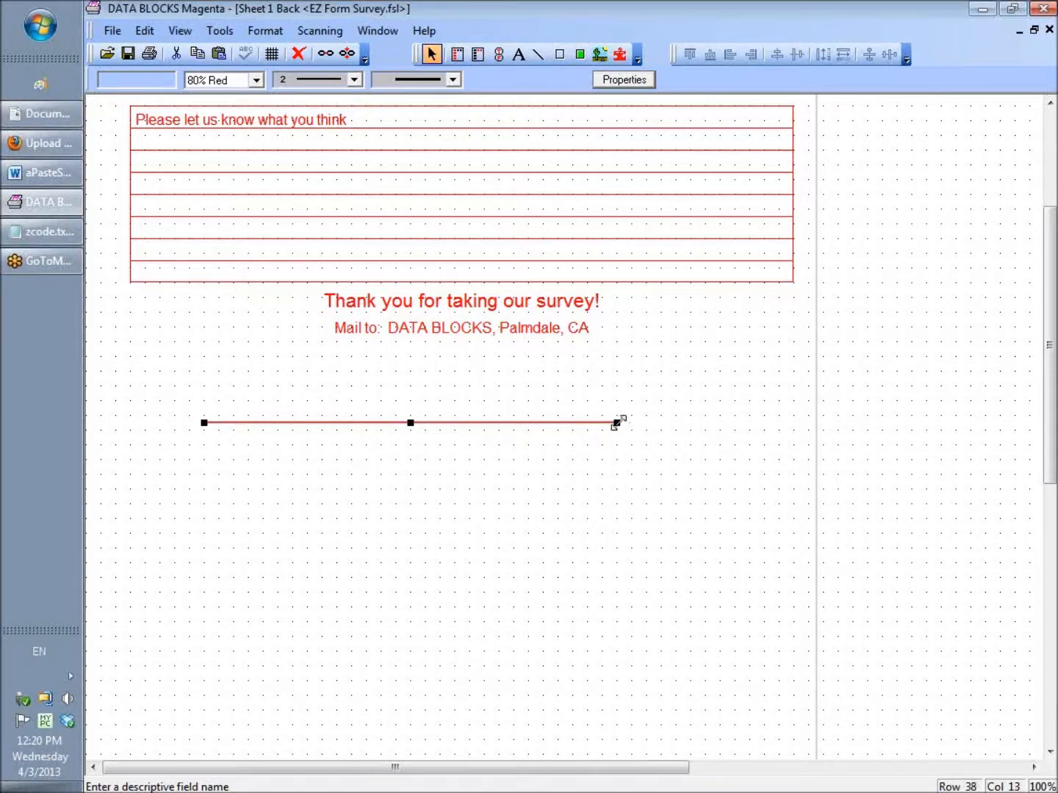
left_click_drag(621, 425, 759, 439)
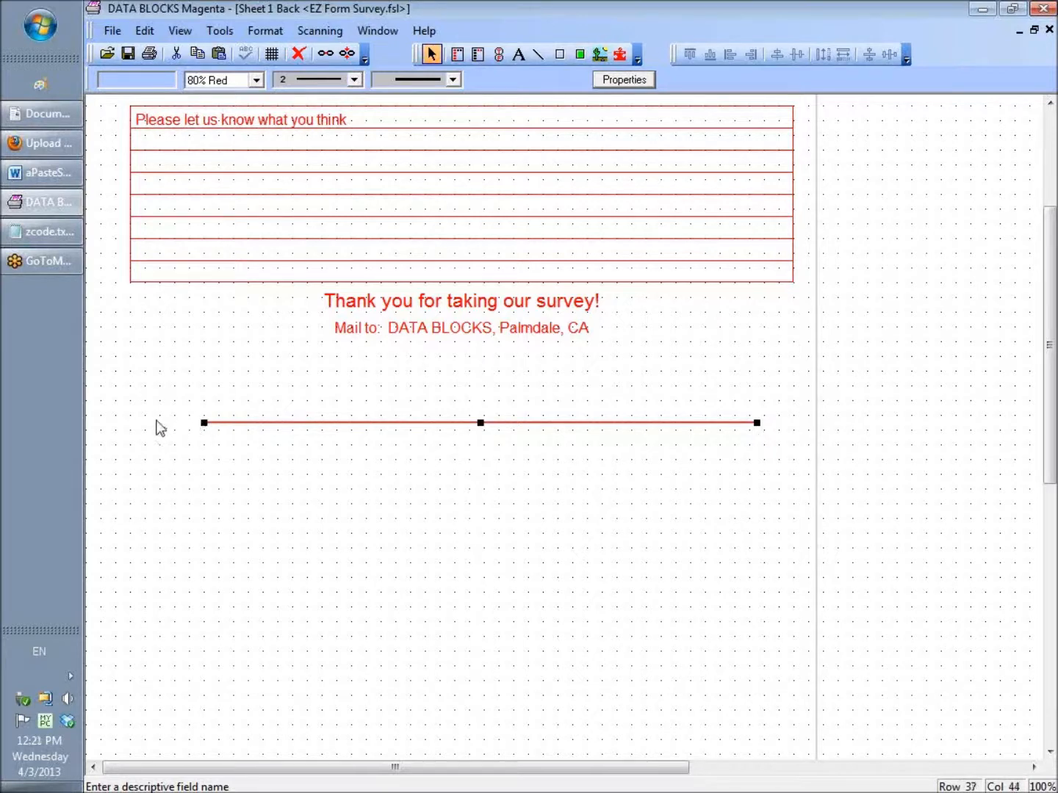
left_click_drag(204, 423, 150, 420)
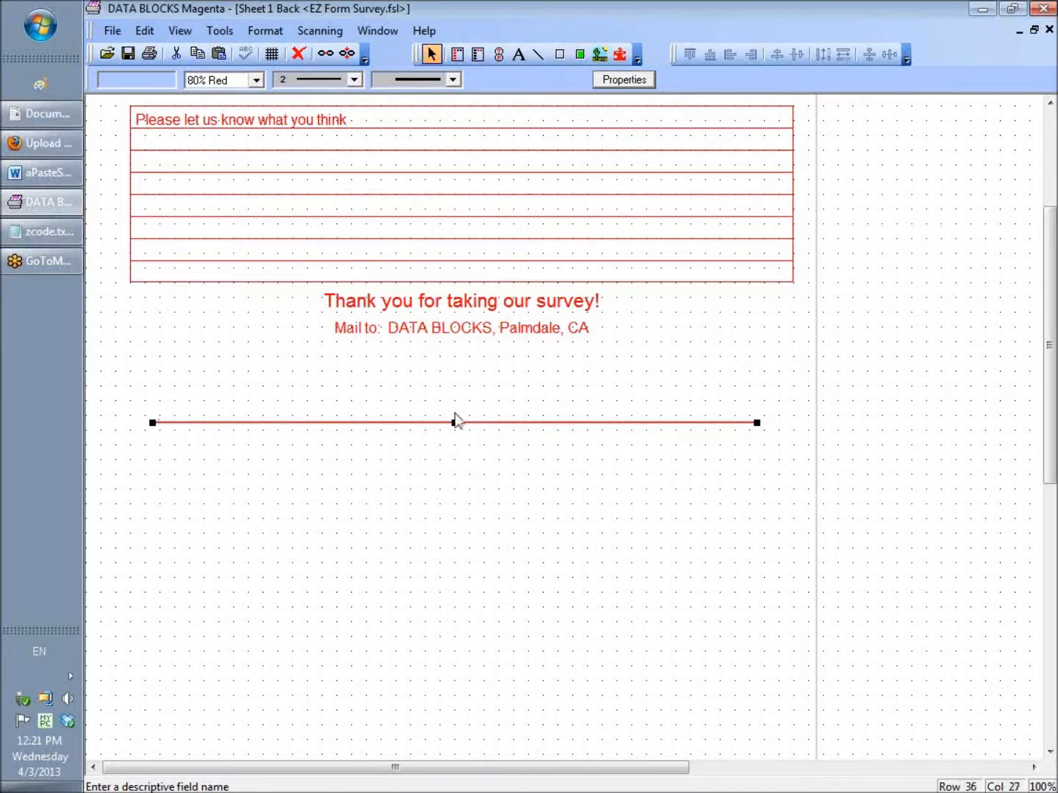
left_click_drag(453, 423, 455, 451)
- Draw a square-cornered box with line width 4 beneath the left part of the horizontal line
left_click(220, 30)
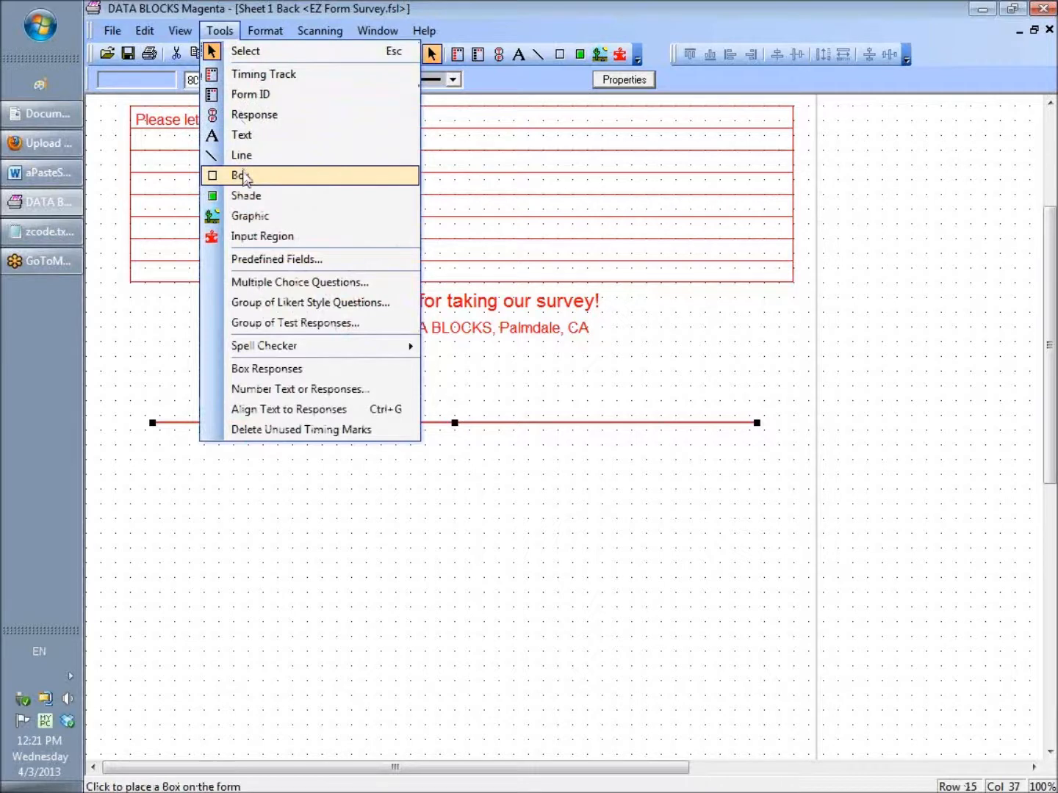
left_click(239, 176)
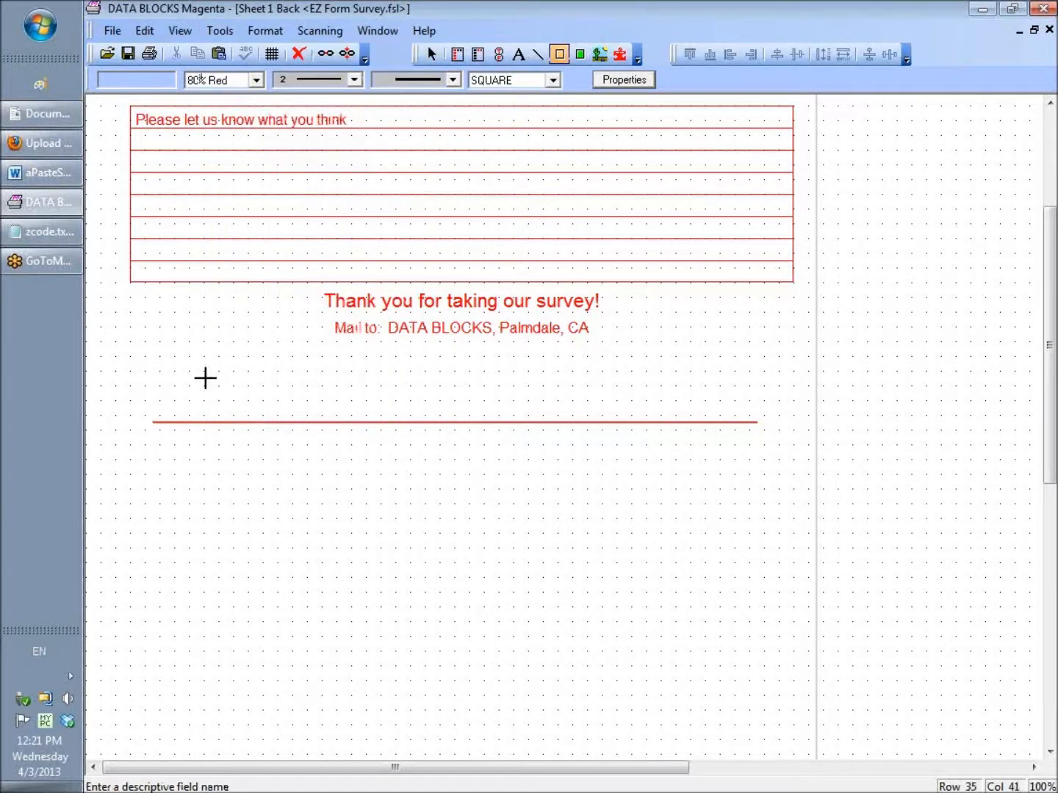
left_click_drag(161, 468, 537, 592)
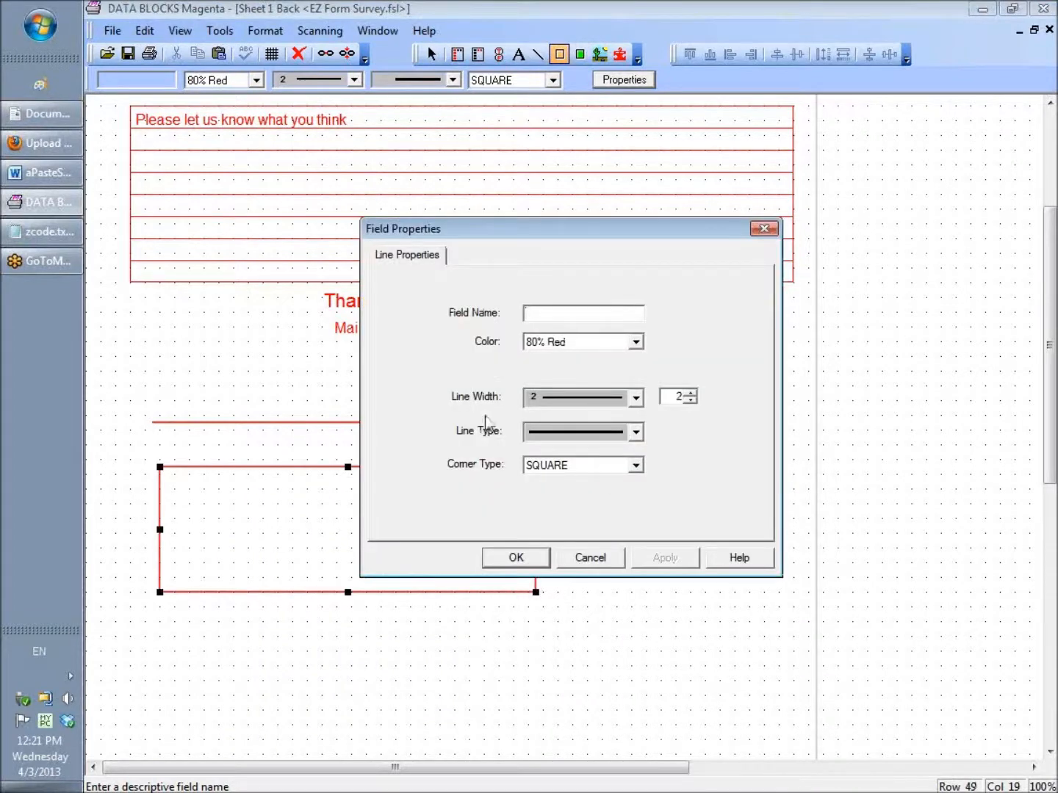
left_click(637, 398)
left_click(593, 461)
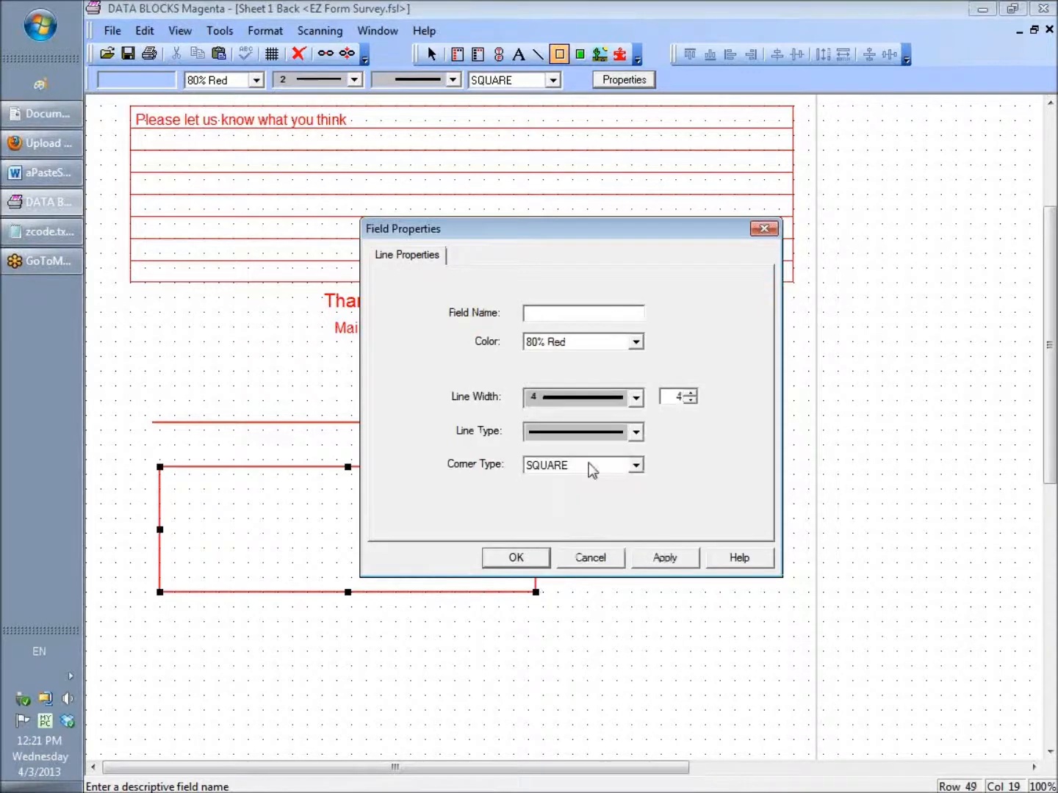
left_click(505, 565)
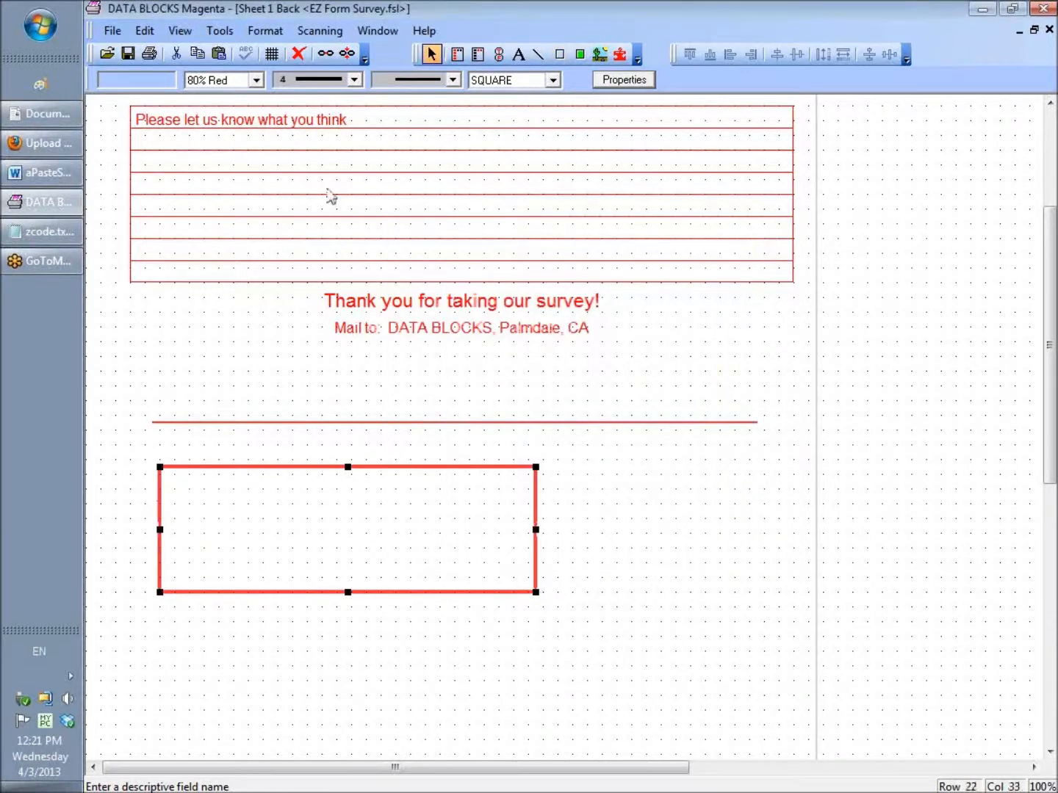
- Change the new box's outline color to 30% Red
left_click(258, 81)
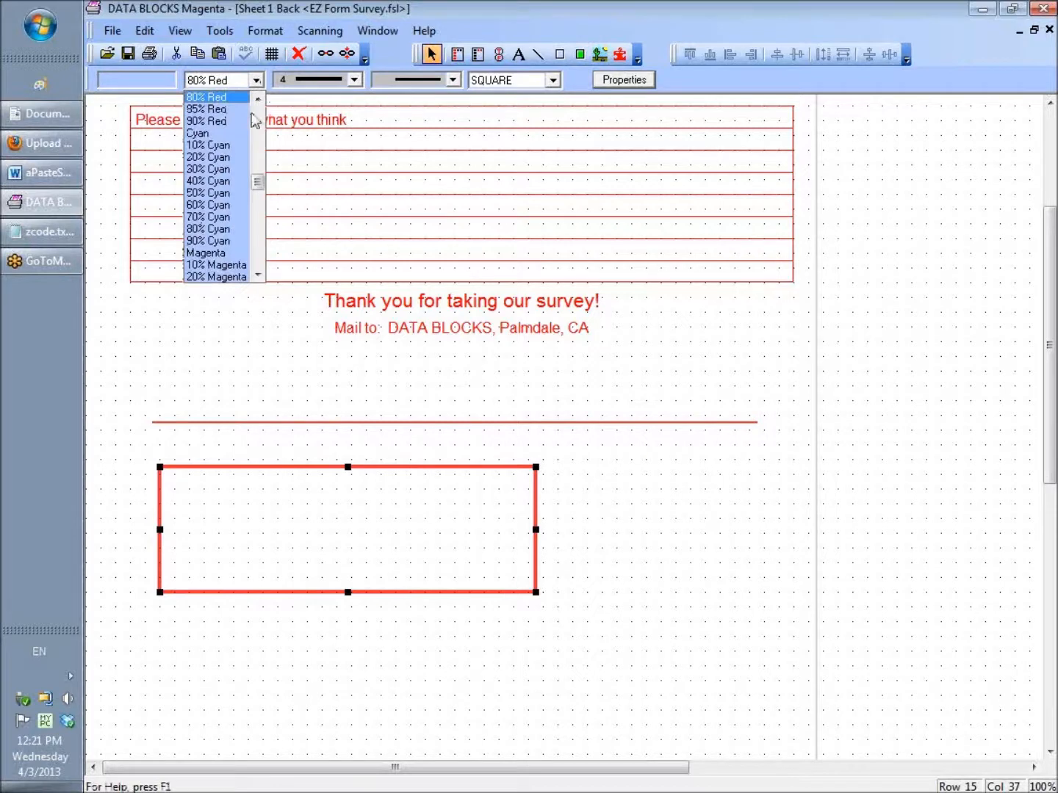
left_click_drag(255, 181, 255, 160)
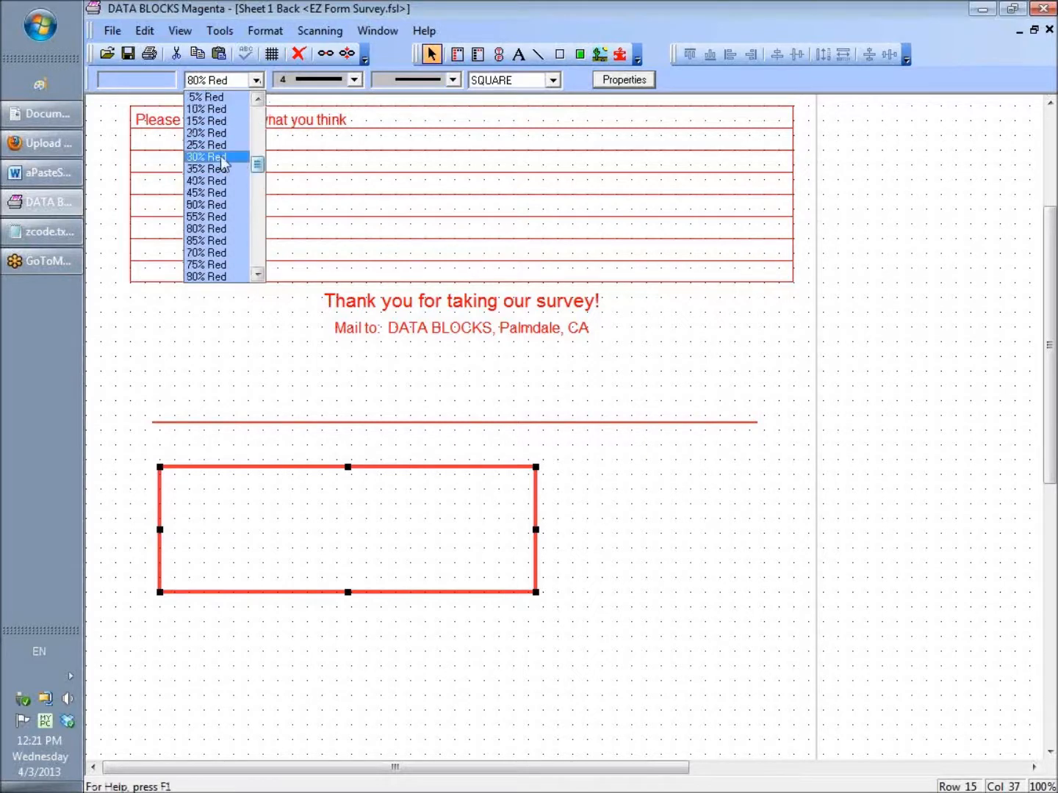
left_click(219, 157)
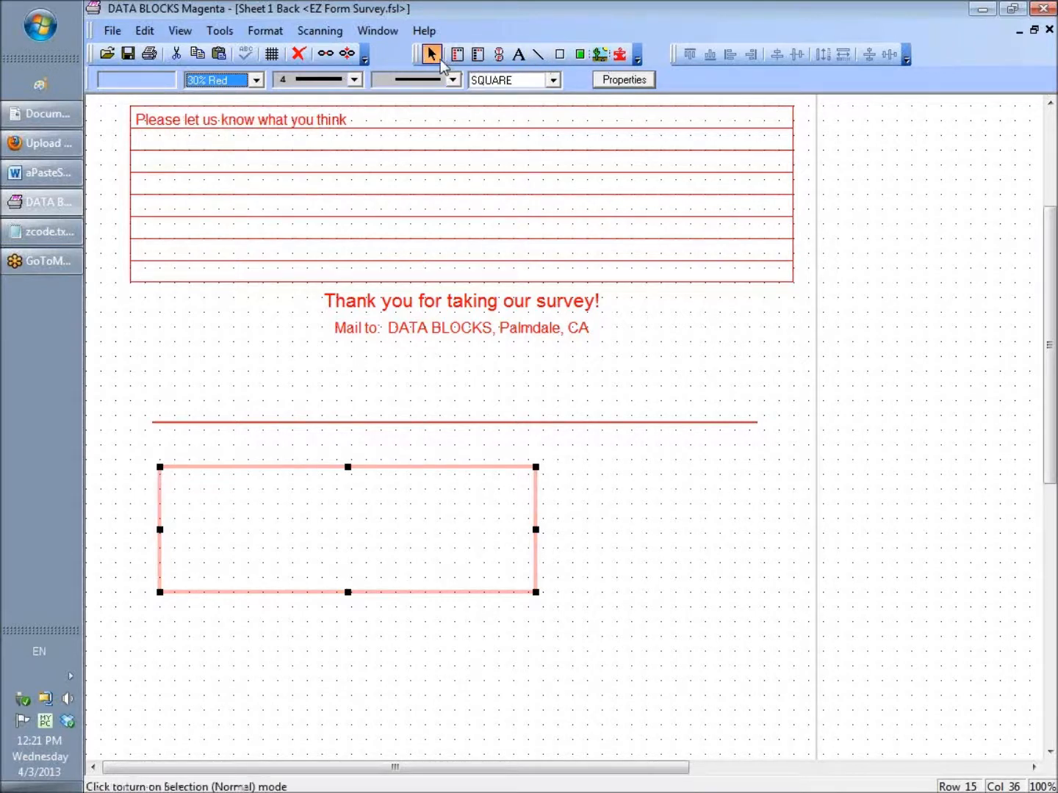
- Add a text field reading "A new line of text." below the box, in red 12-point Arial
left_click(517, 58)
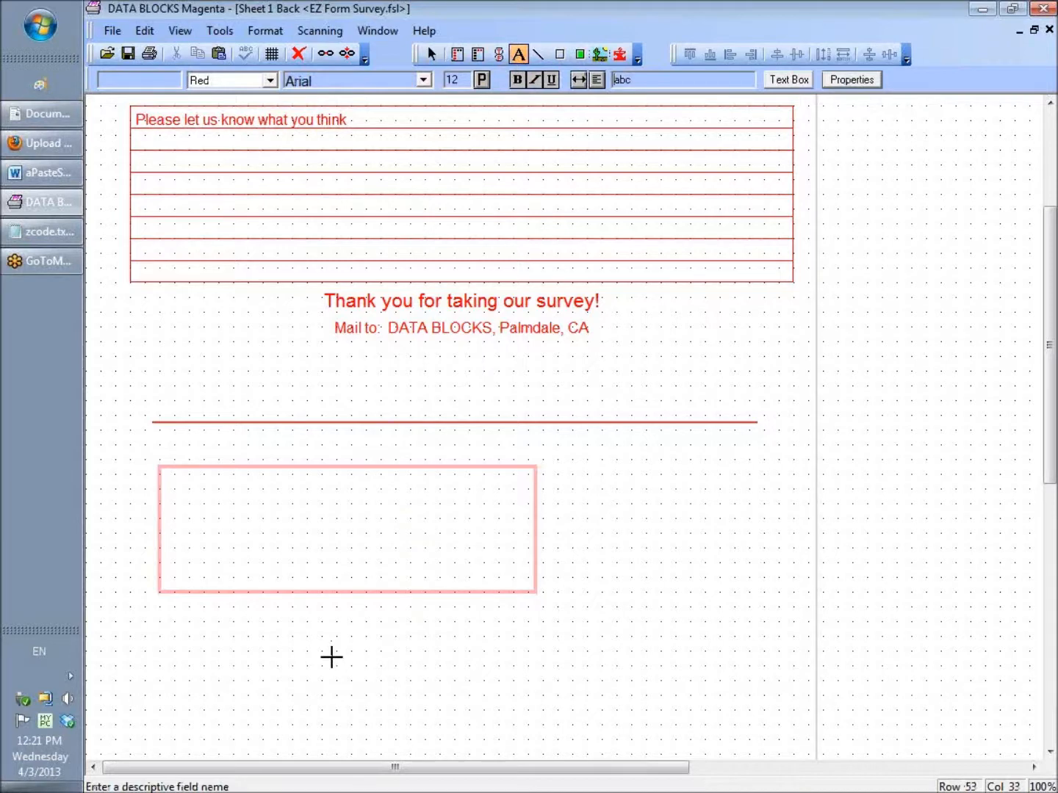
left_click_drag(298, 628, 444, 675)
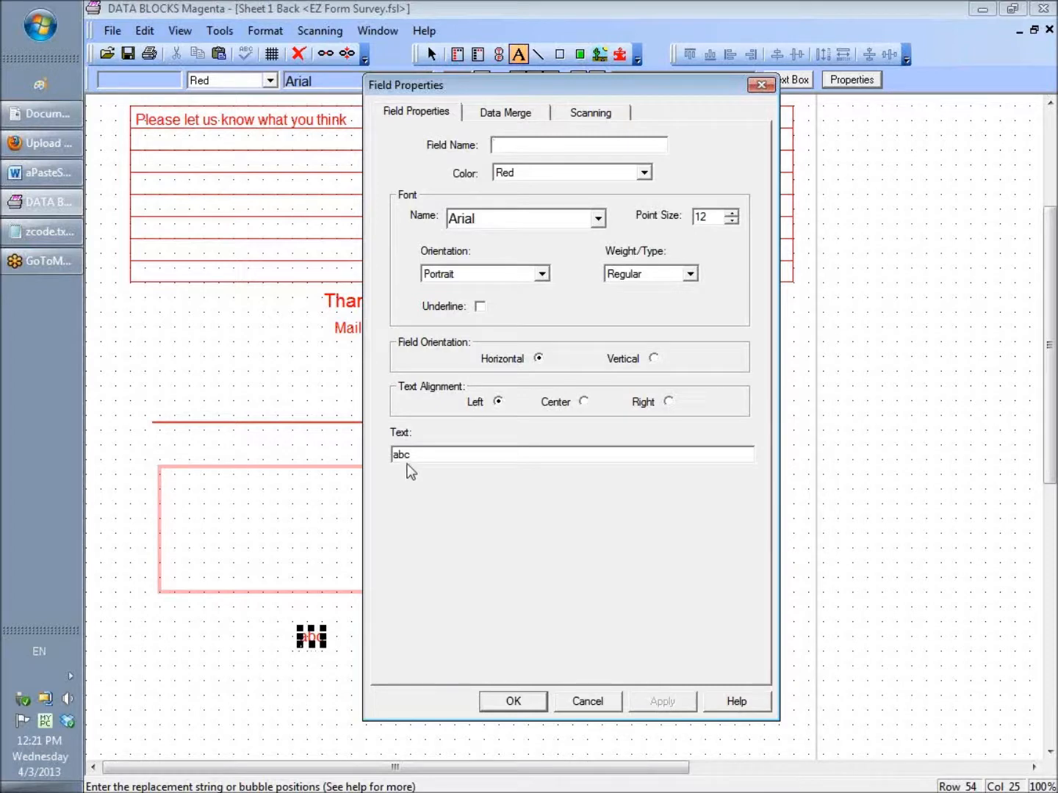
left_click_drag(420, 452, 368, 454)
type("Ah")
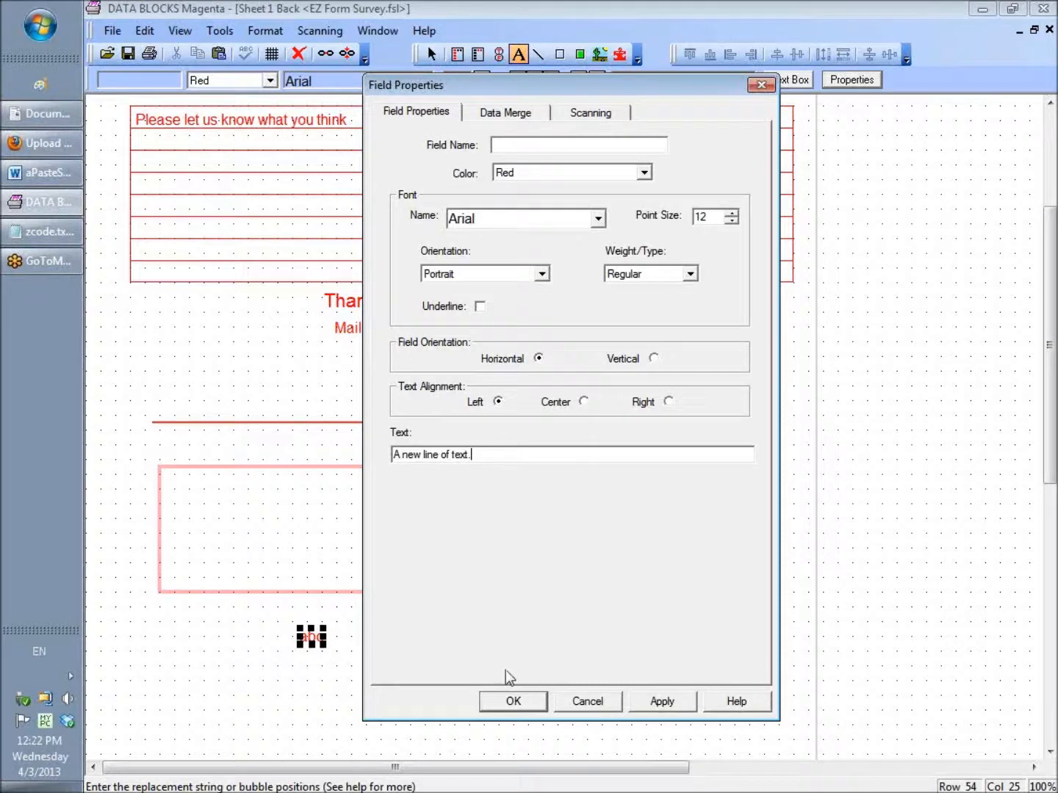
left_click(513, 701)
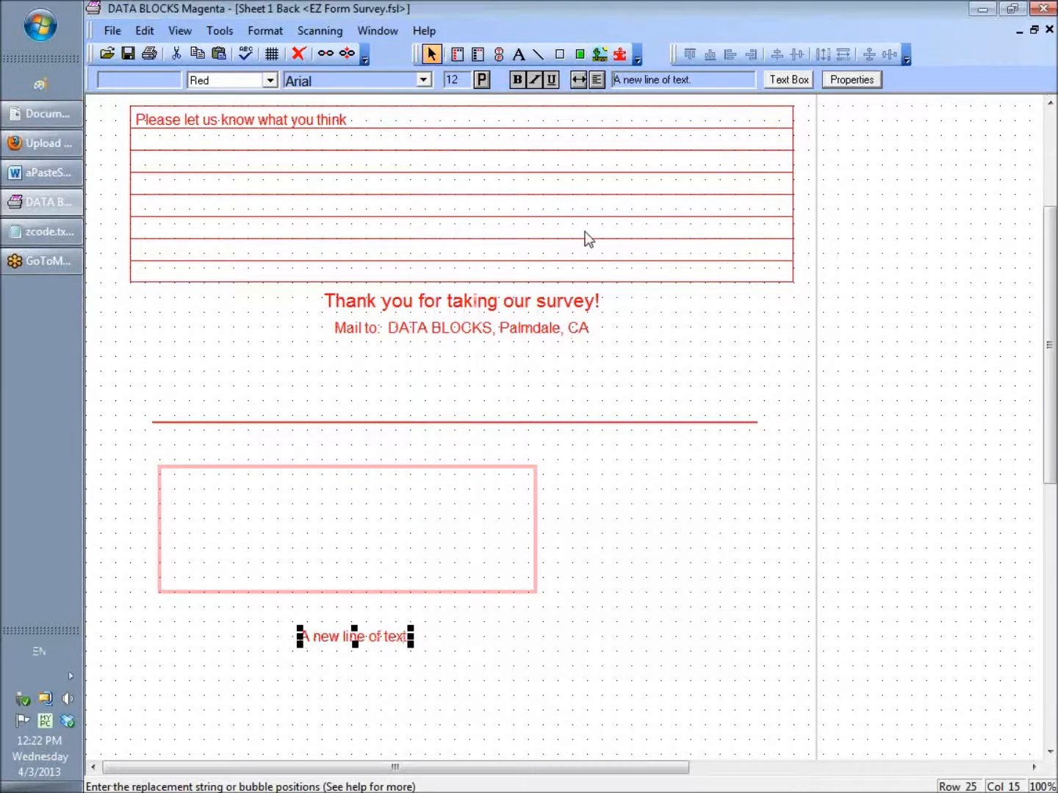
- Add a square-cornered 10% Red shaded area beside the box, about as tall as the box
left_click(579, 55)
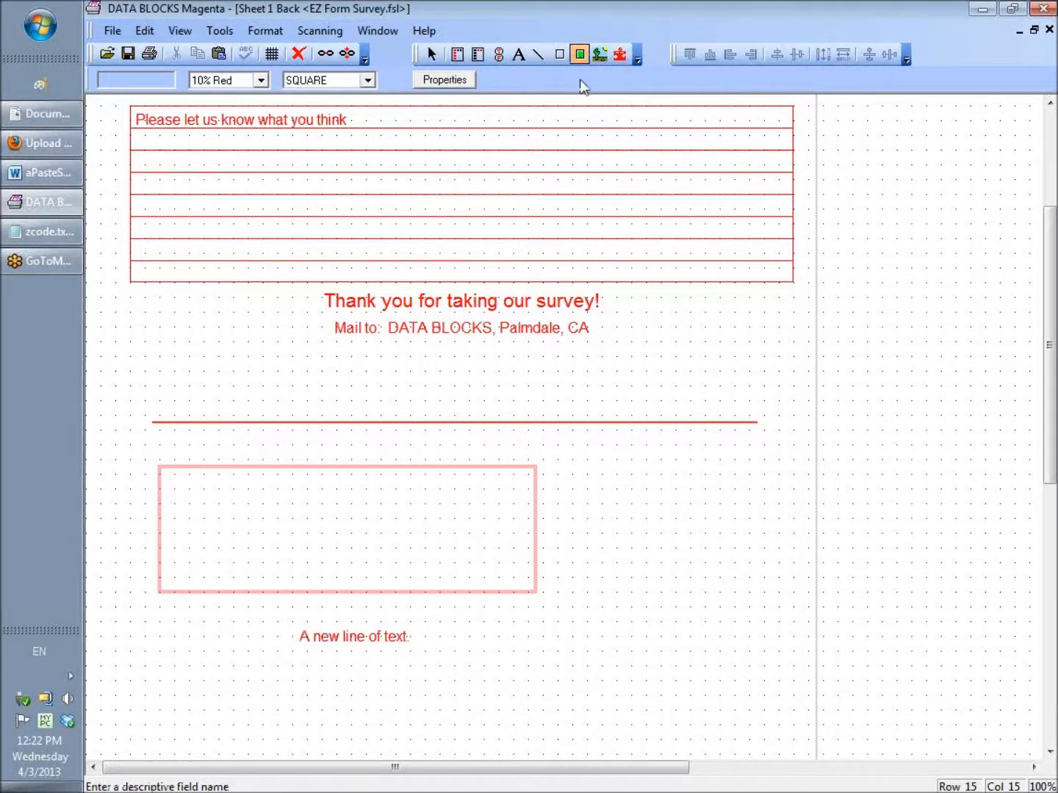
left_click_drag(587, 461, 749, 597)
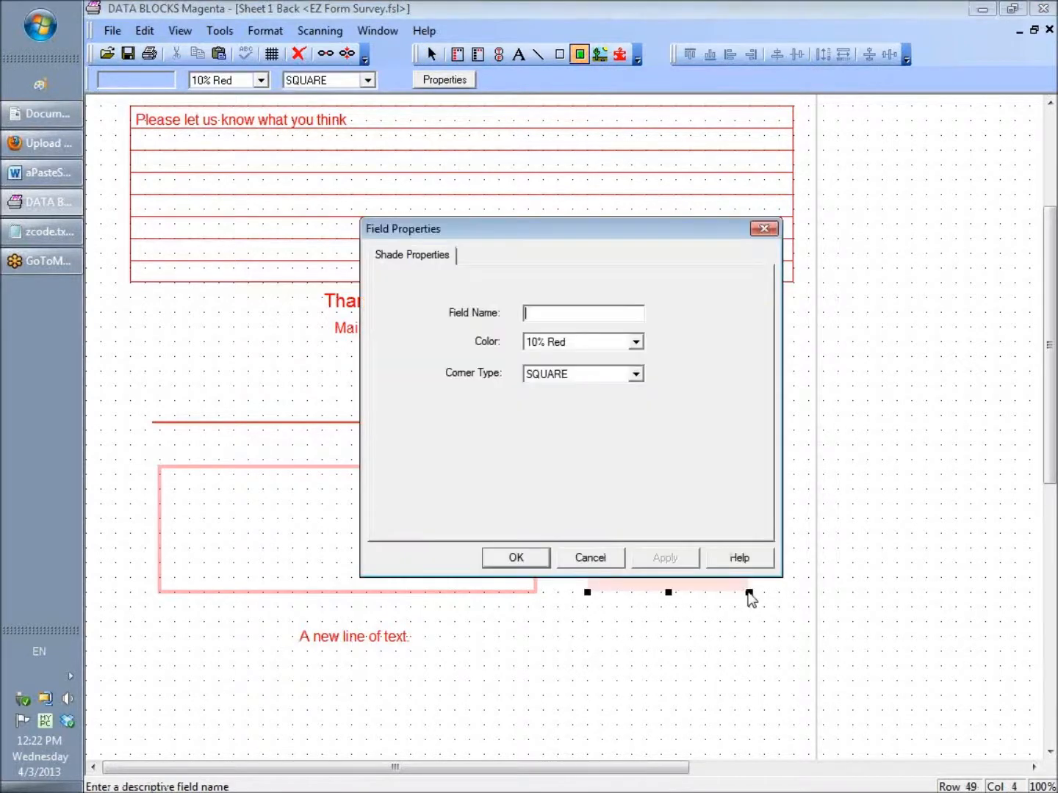
left_click(517, 559)
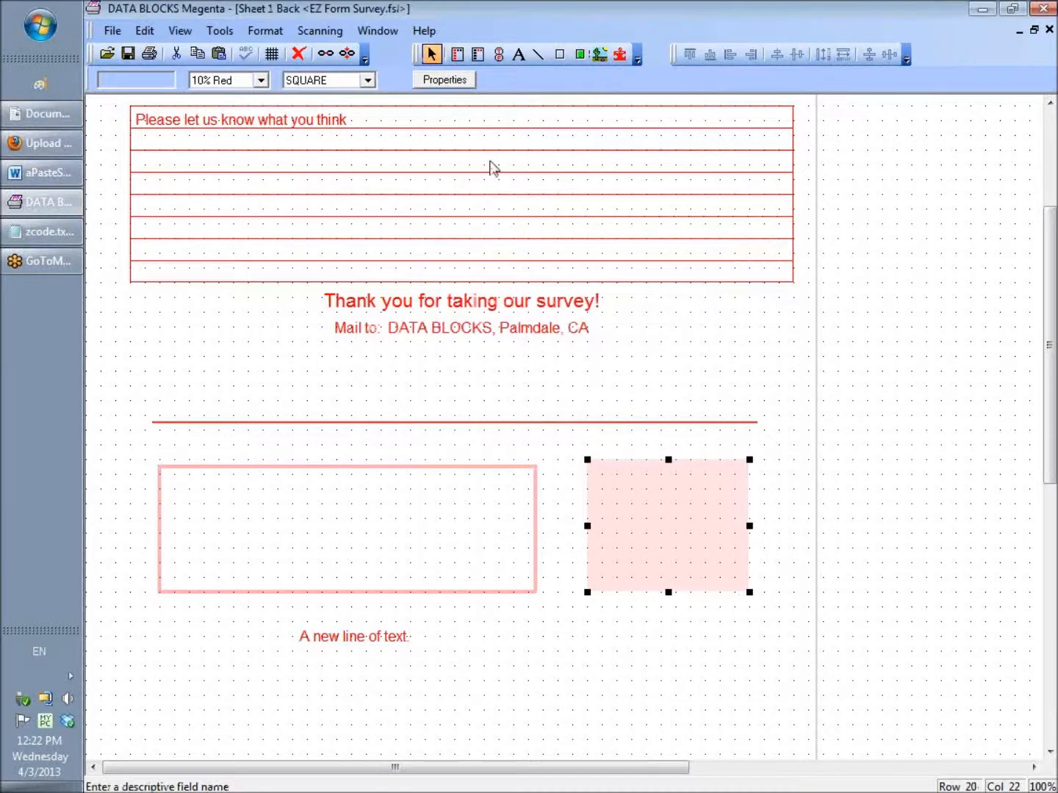
- Add a text field below the shaded area and replace its default text with "this is easily modified."
left_click(519, 57)
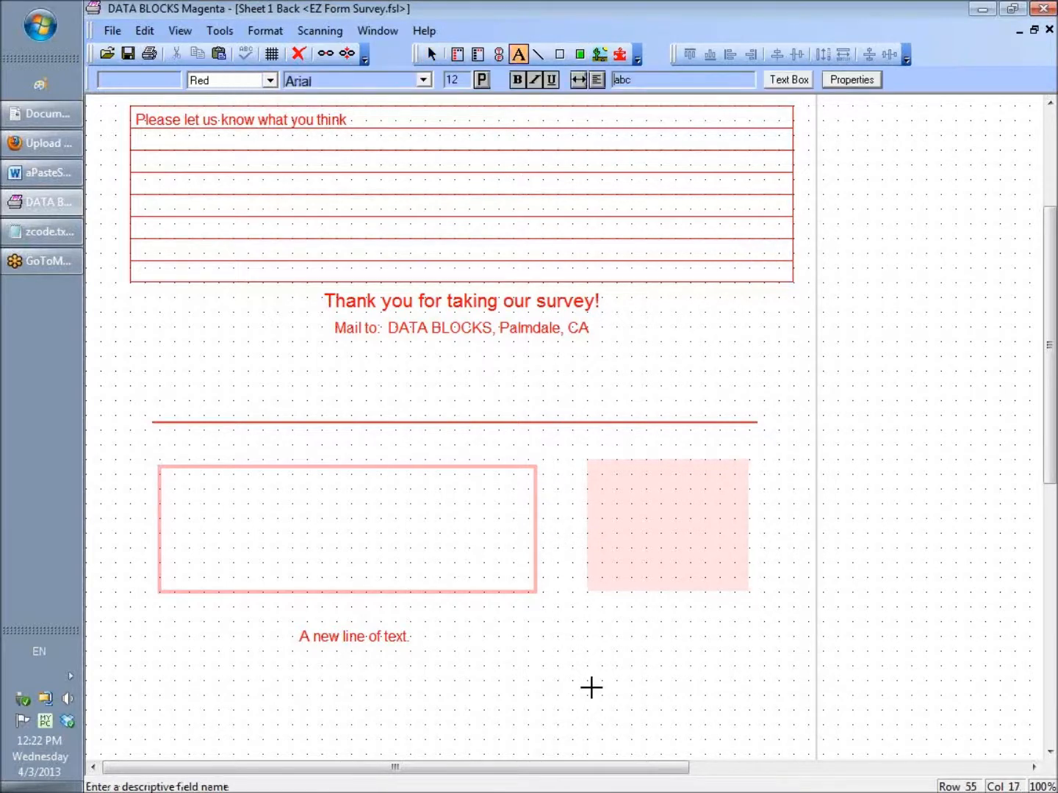
key("Escape")
left_click(519, 54)
left_click_drag(573, 645, 615, 711)
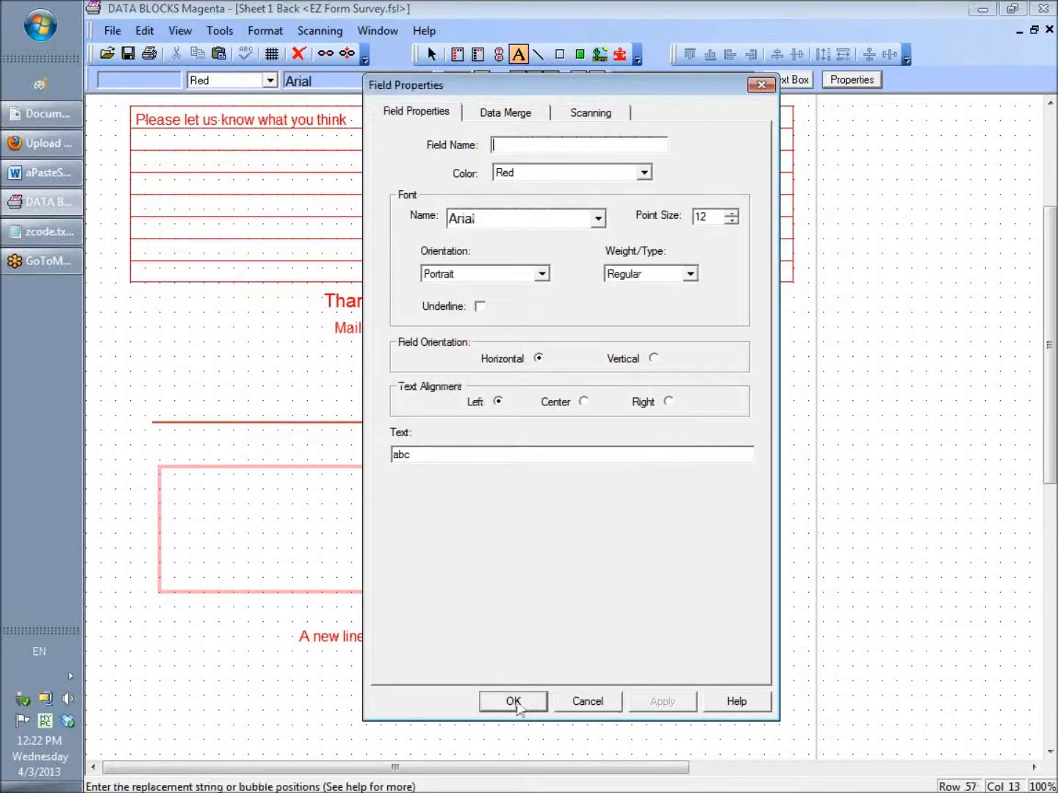
left_click(514, 701)
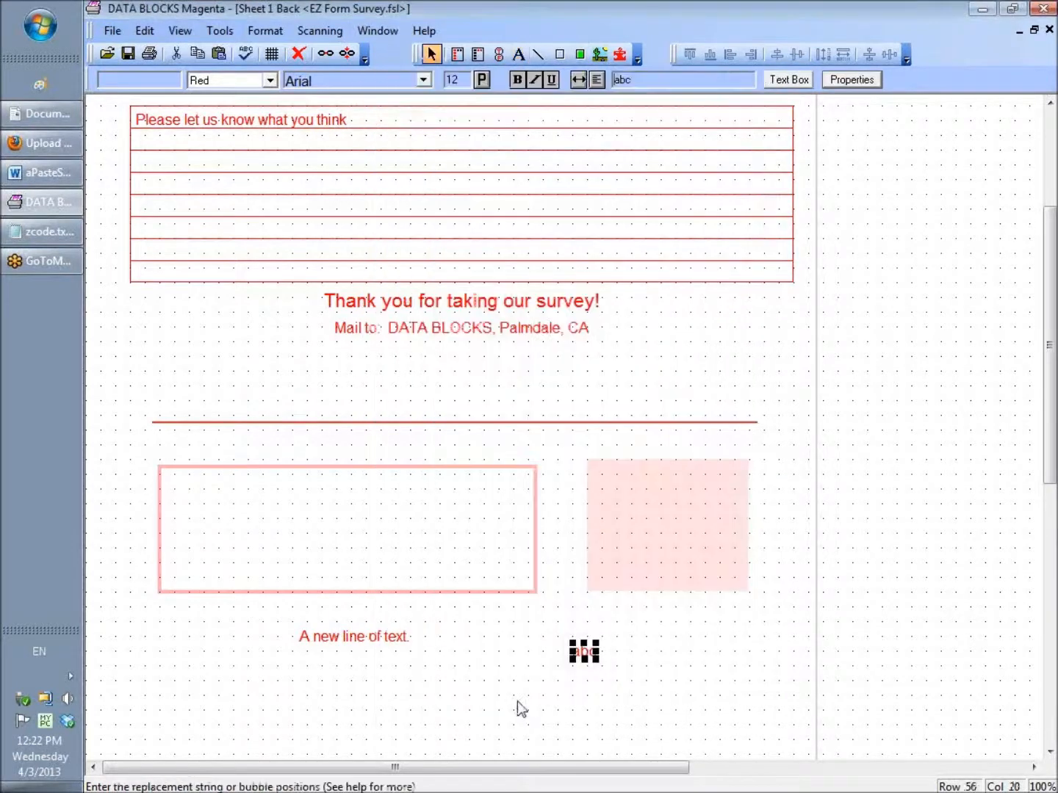
double_click(631, 80)
type("this is easily modified")
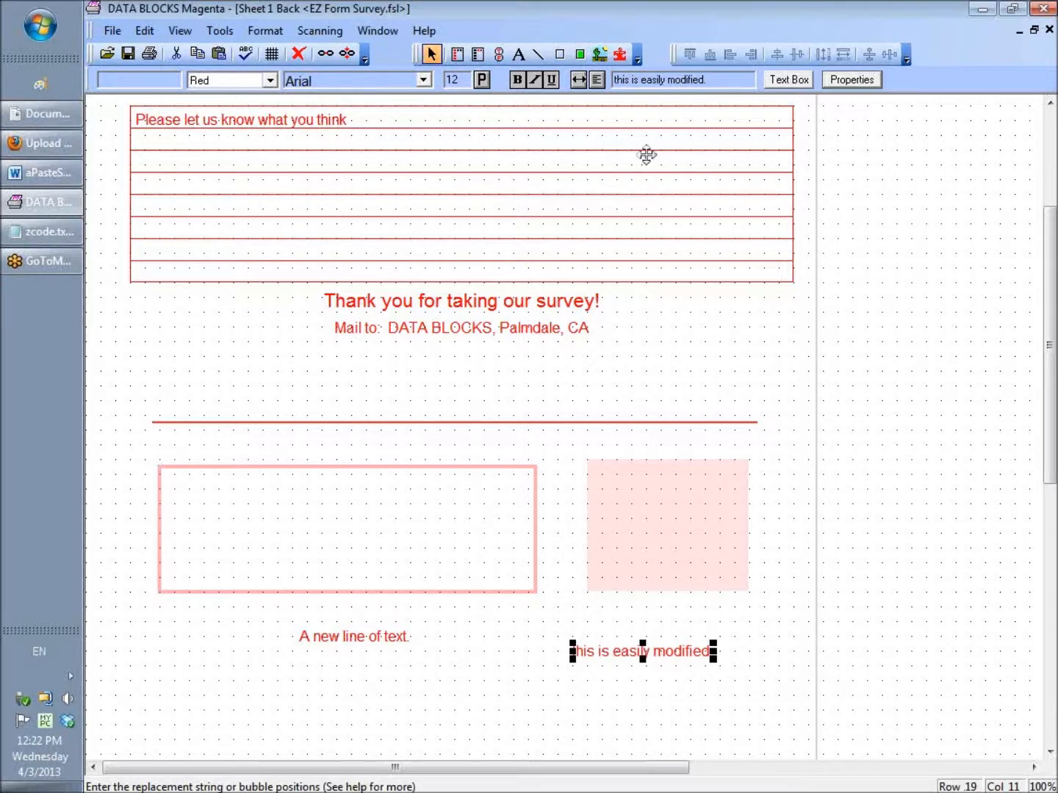
- Insert the ArrowBlkRt.bmp graphic from the Images folder below "A new line of text."
left_click(600, 57)
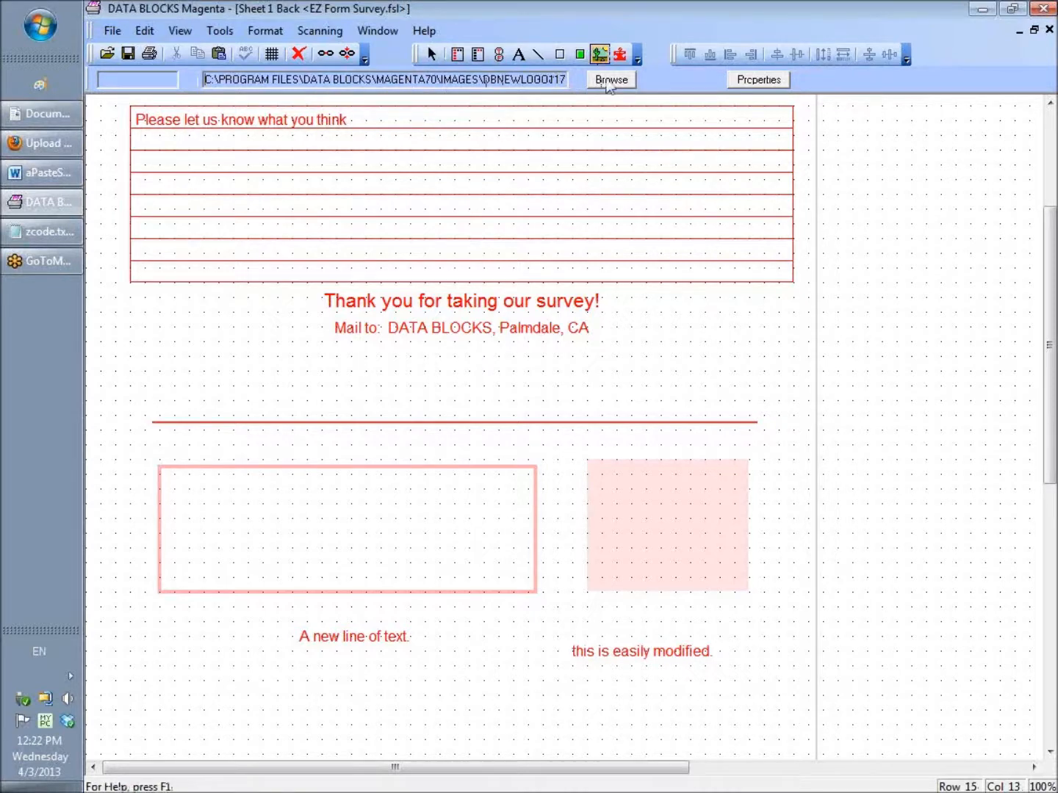
left_click(612, 79)
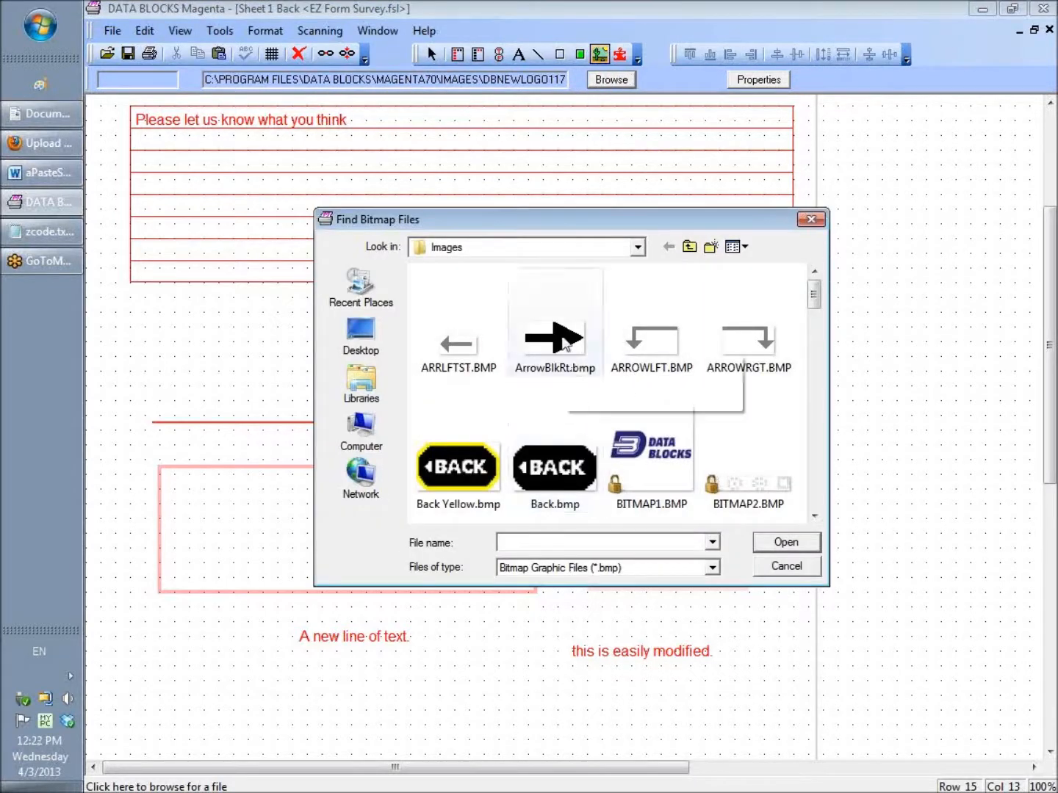
left_click(559, 366)
left_click(783, 541)
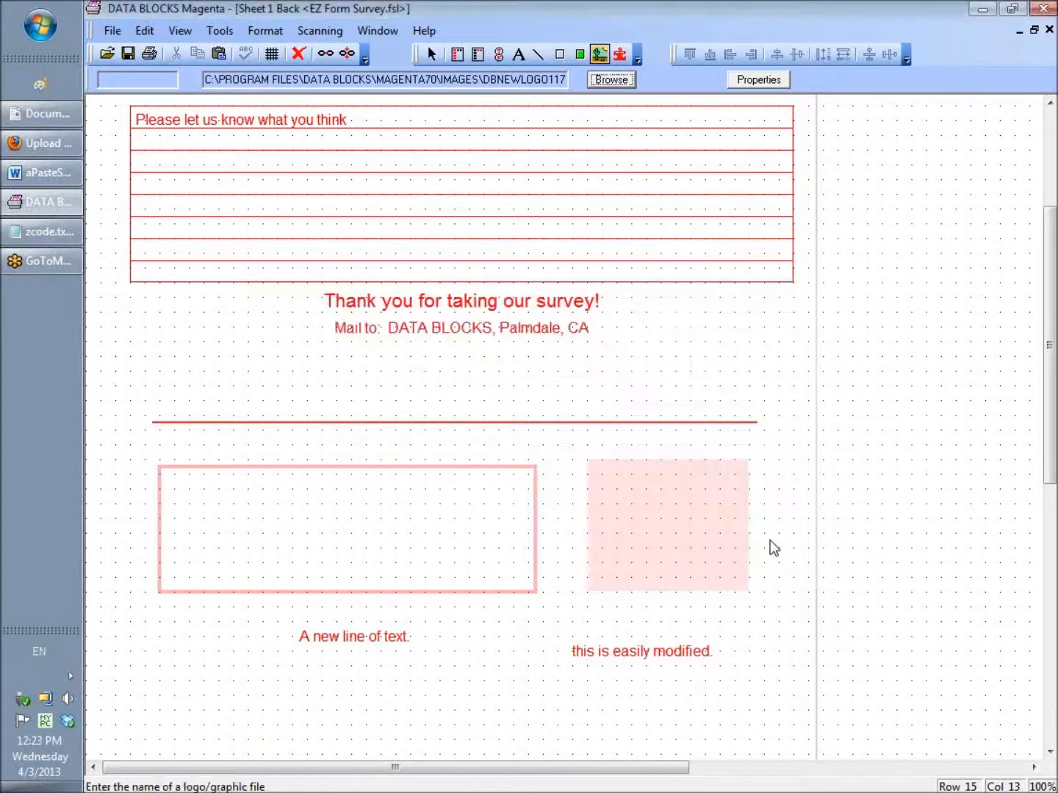
left_click_drag(275, 681, 387, 709)
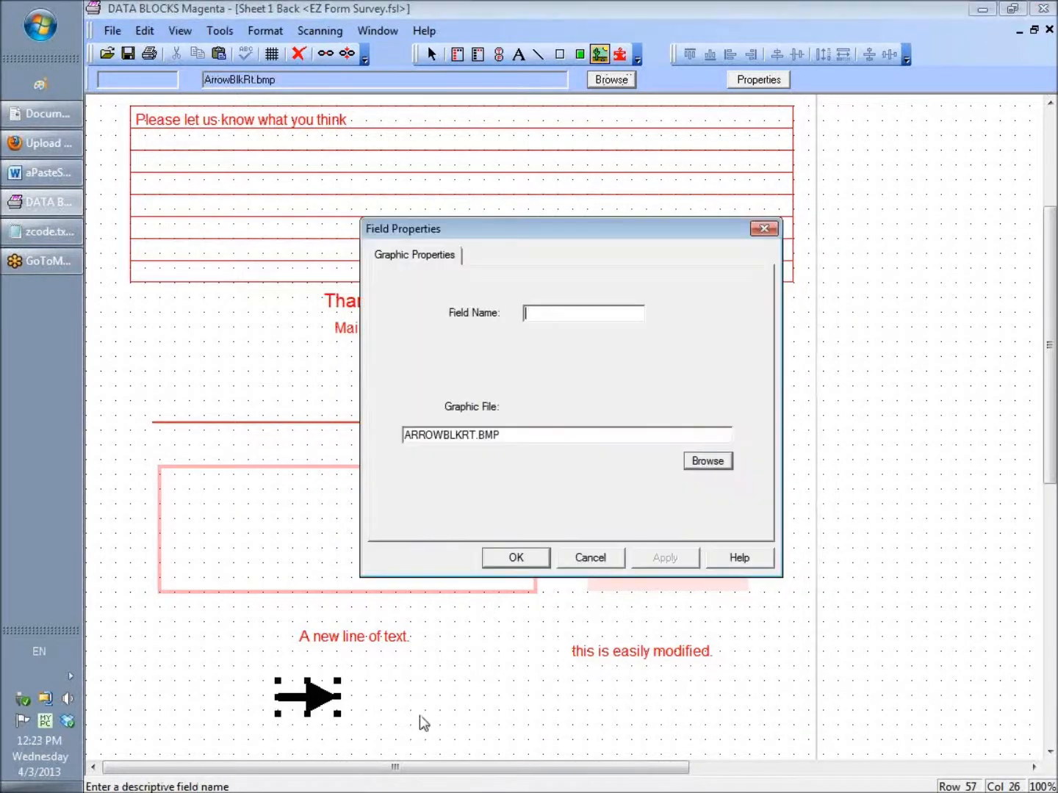
left_click(520, 559)
- Stretch the arrow graphic wider, flatten its height, and move it to the page's bottom right corner
left_click_drag(1051, 323, 965, 439)
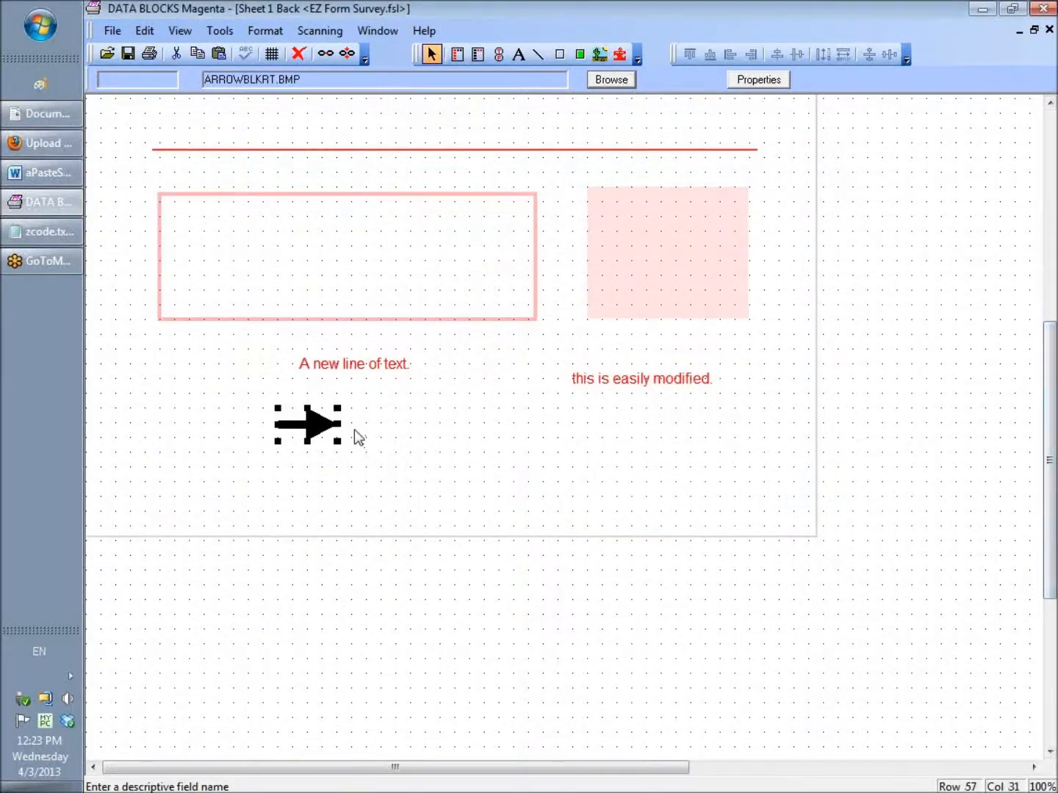
left_click_drag(342, 425, 448, 426)
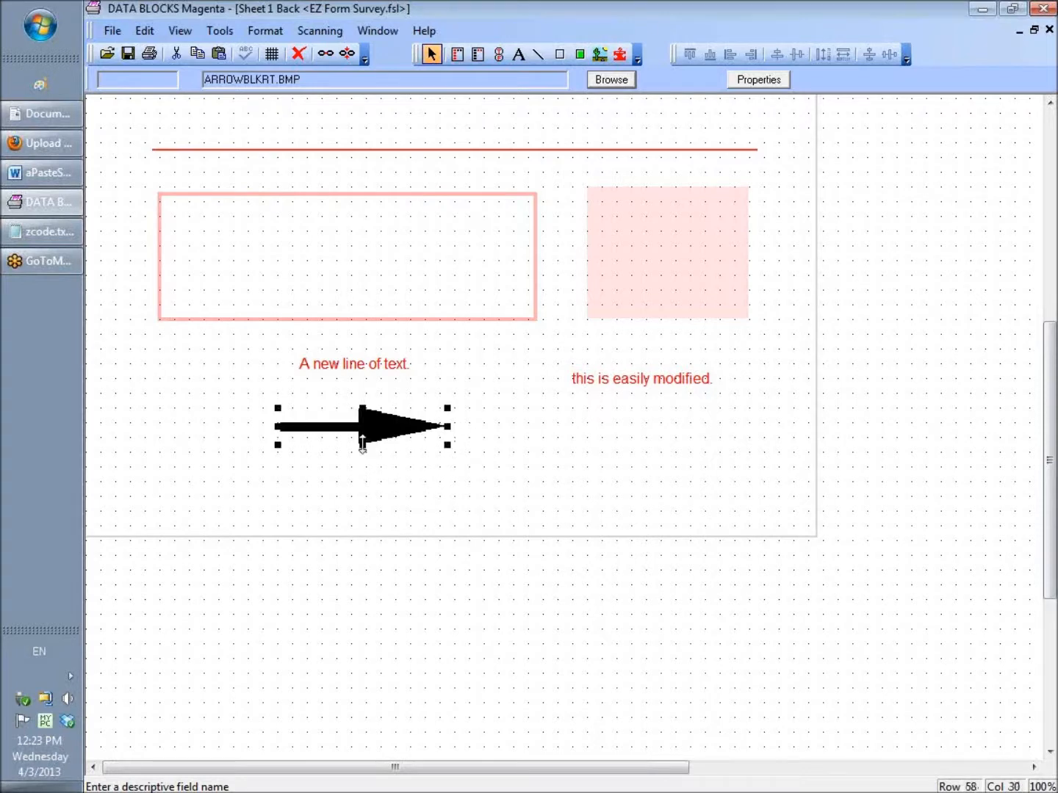
left_click_drag(361, 442, 365, 432)
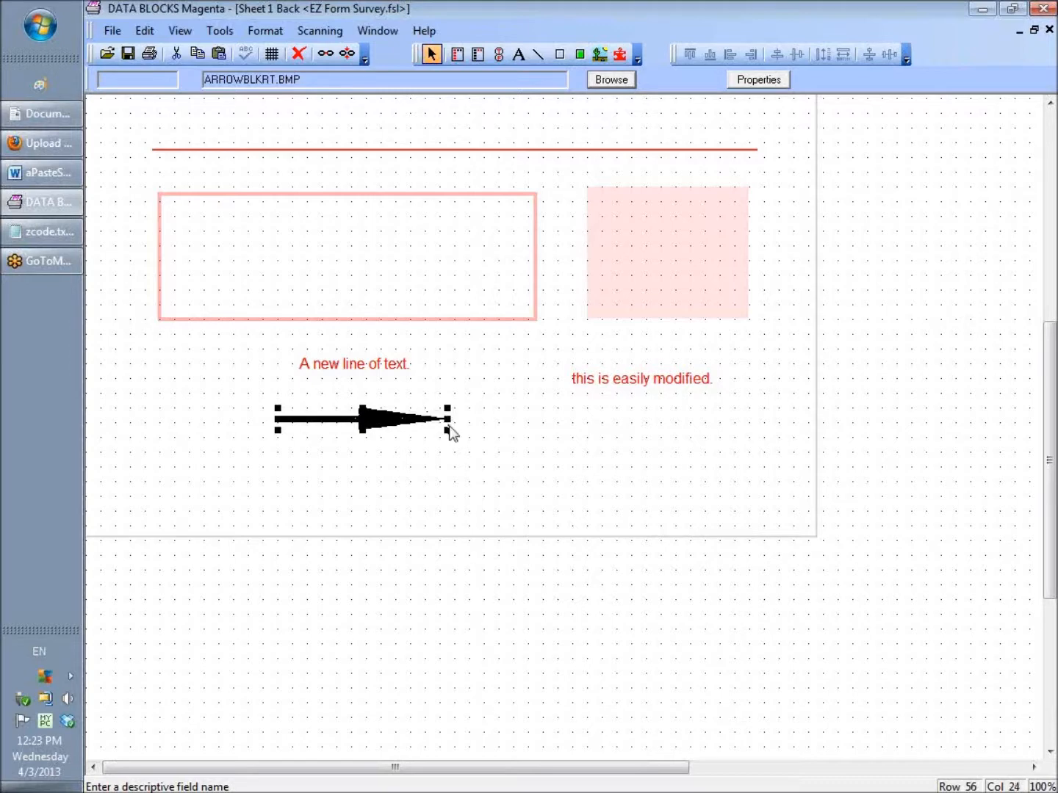
left_click_drag(382, 432, 730, 517)
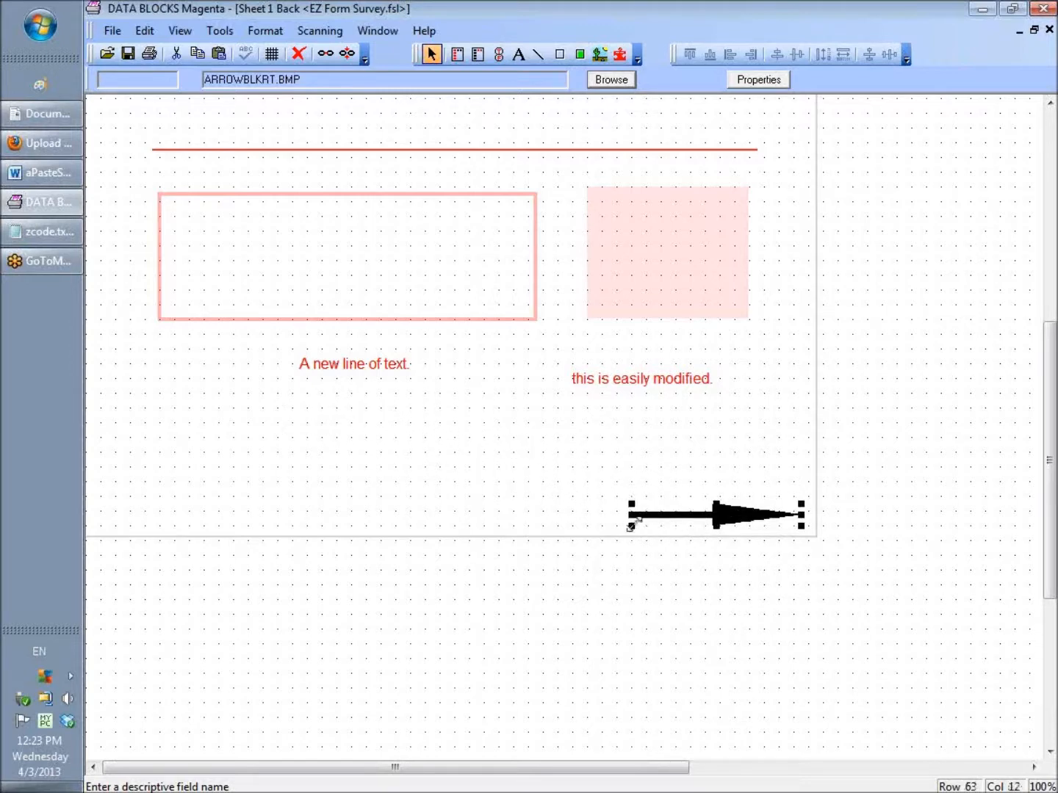
- Shorten the arrow graphic and place a copy of the "this is easily modified." text before it, reading "See the other side."
left_click_drag(630, 523, 682, 526)
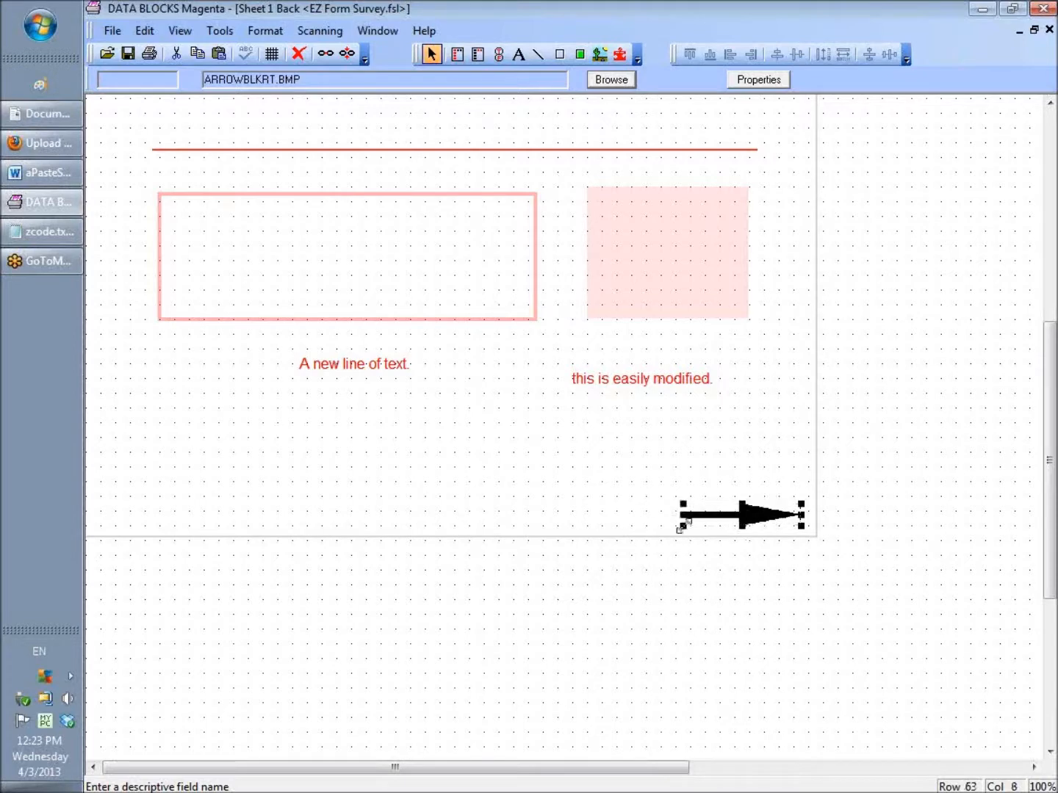
left_click(645, 385)
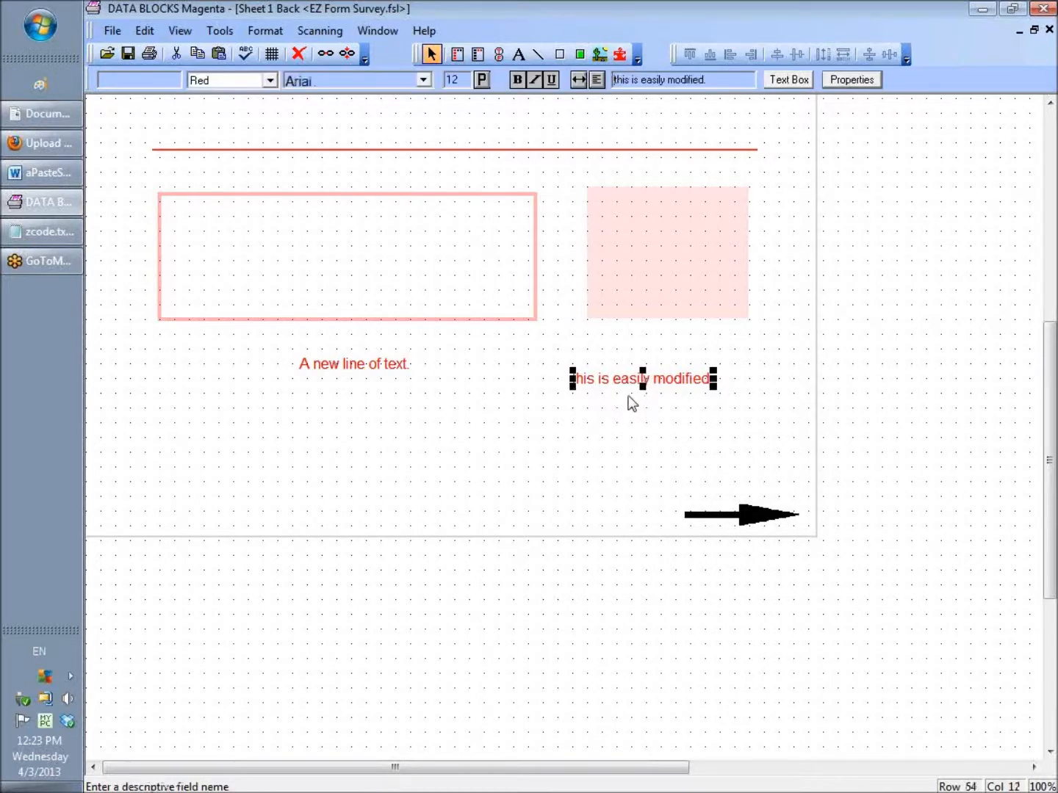
left_click_drag(624, 383, 574, 509)
left_click_drag(717, 81, 552, 83)
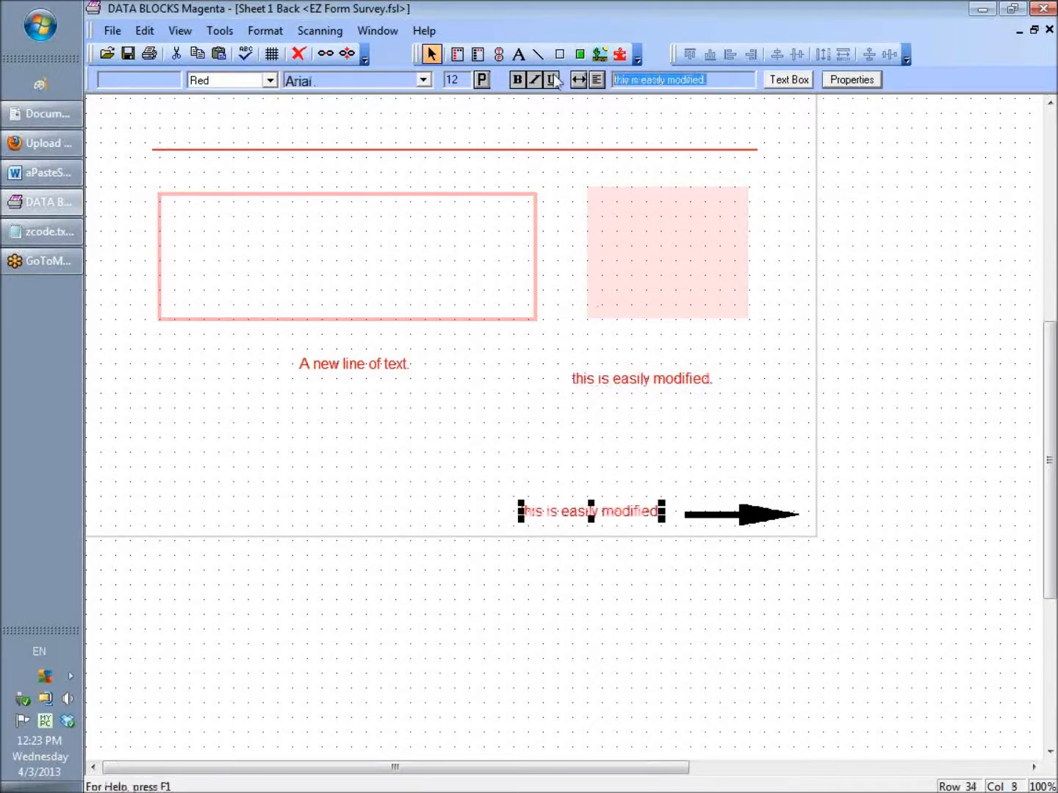
type("See the other")
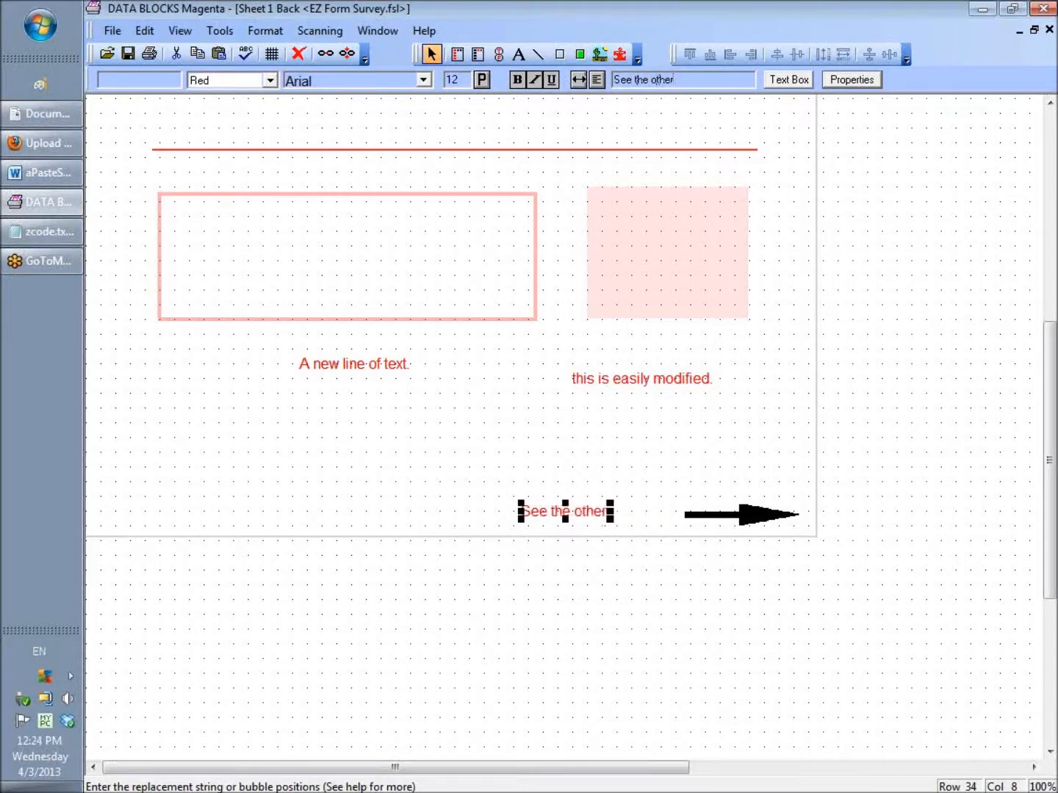
type(" side.")
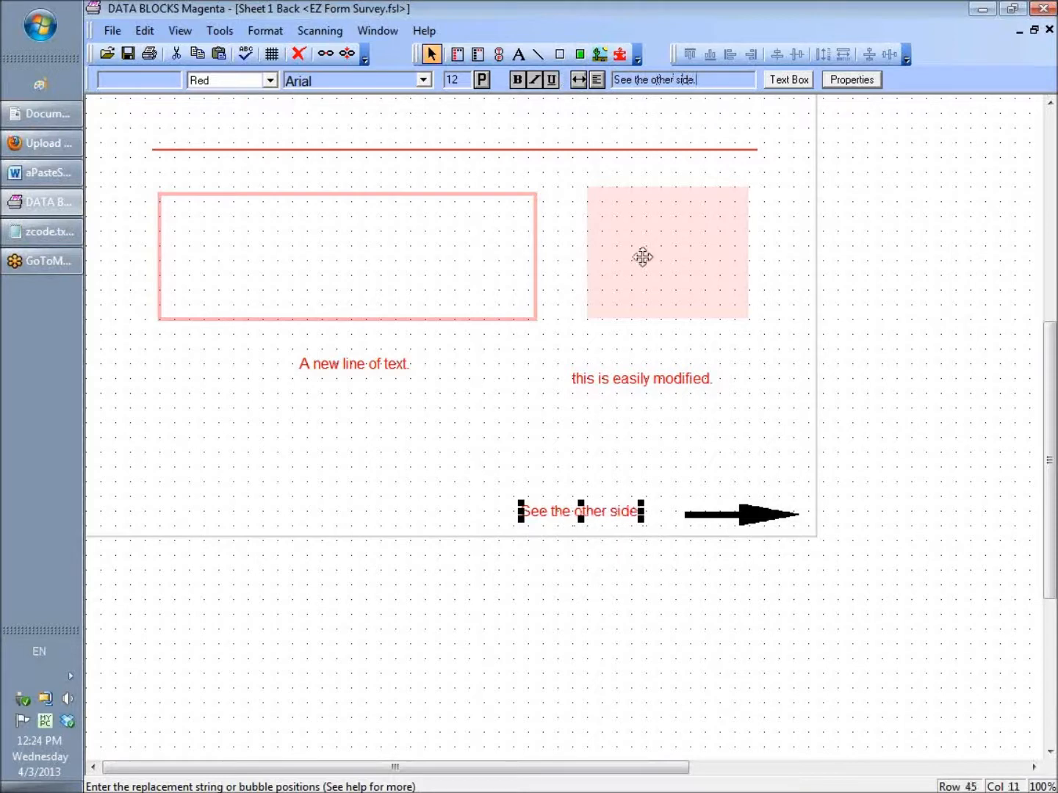
left_click(654, 451)
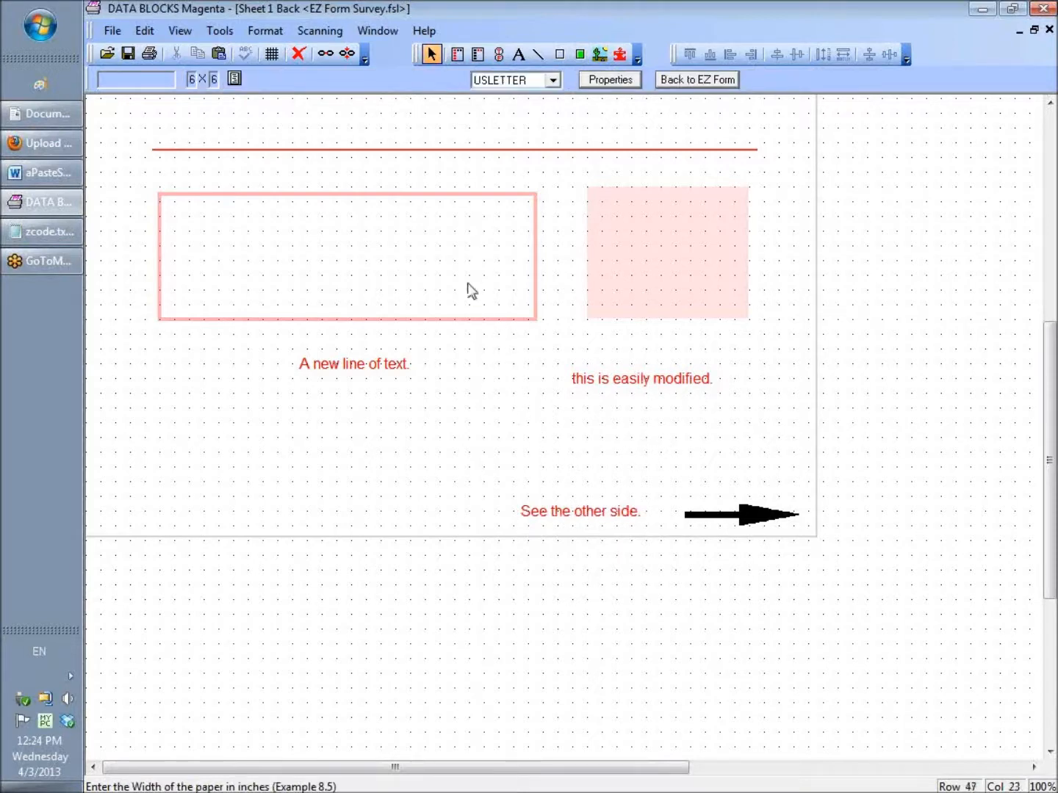
left_click(220, 32)
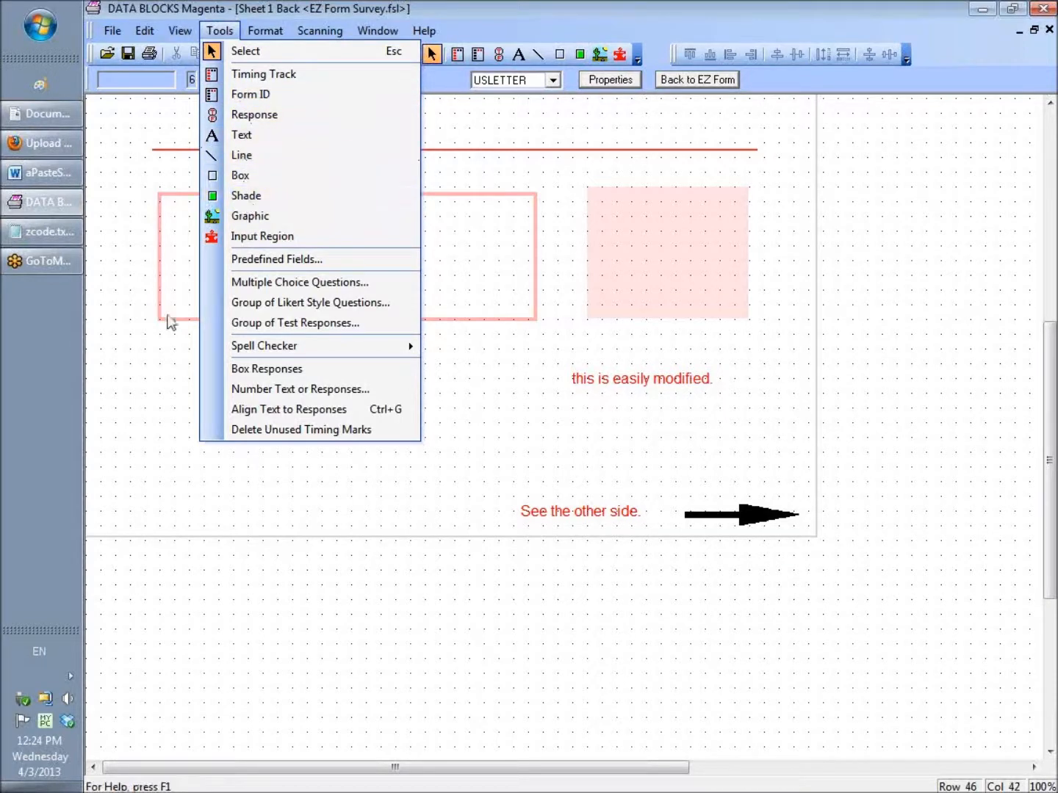
left_click(173, 432)
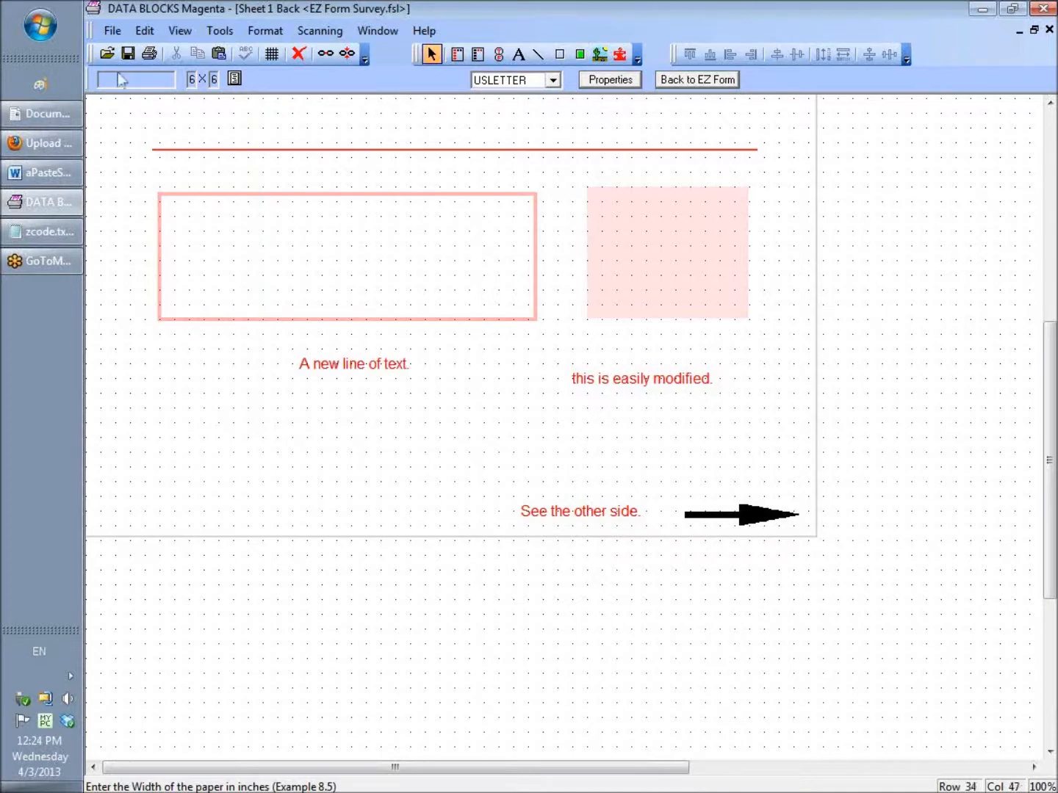
- Create a new blank form without the EZ Form wizard, reviewing and accepting the default form properties, timing marks and form ID
left_click(113, 30)
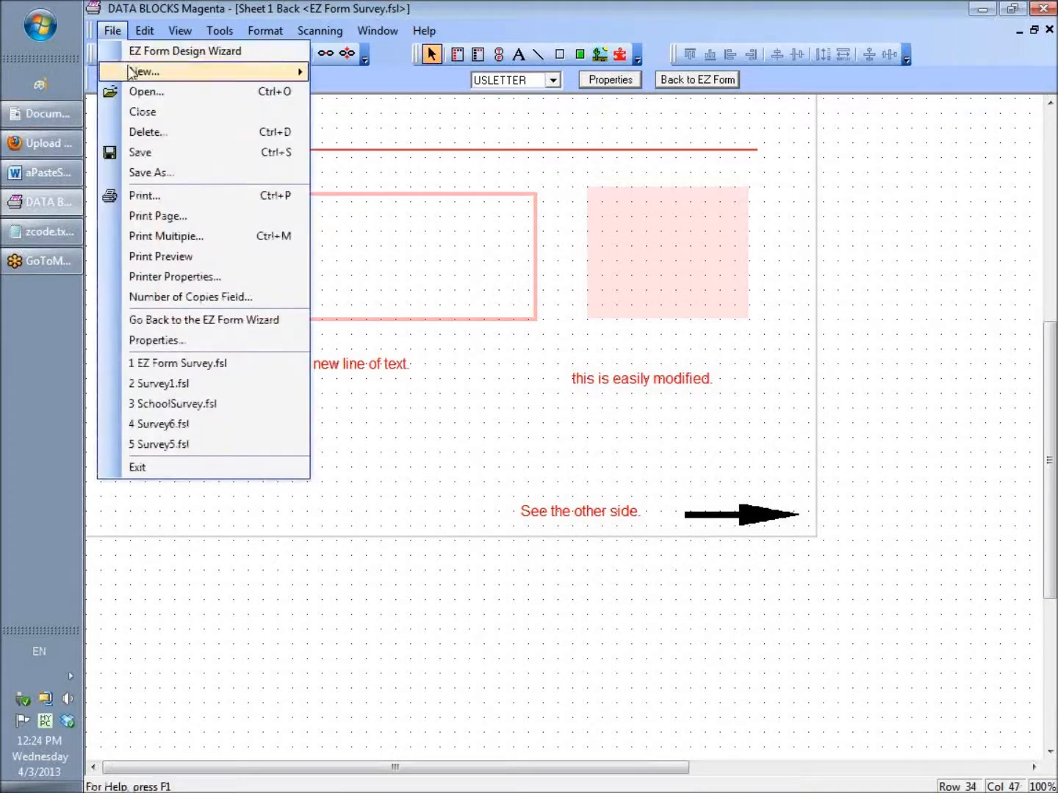
mouse_move(130, 71)
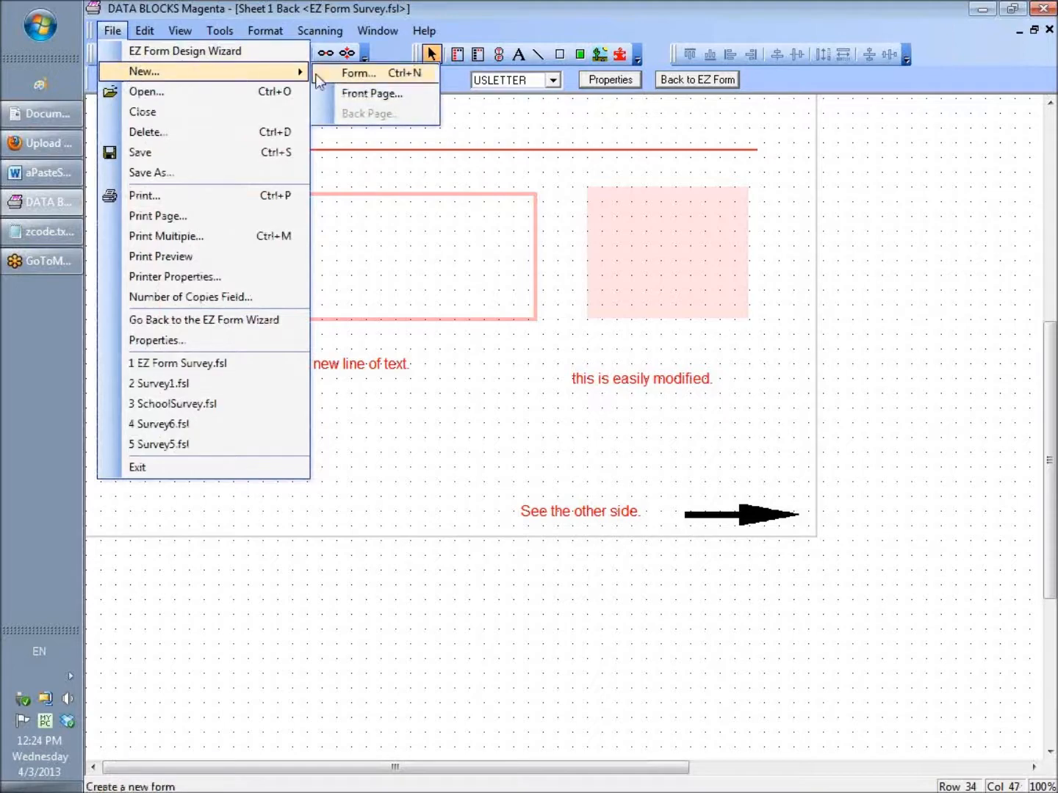
left_click(382, 74)
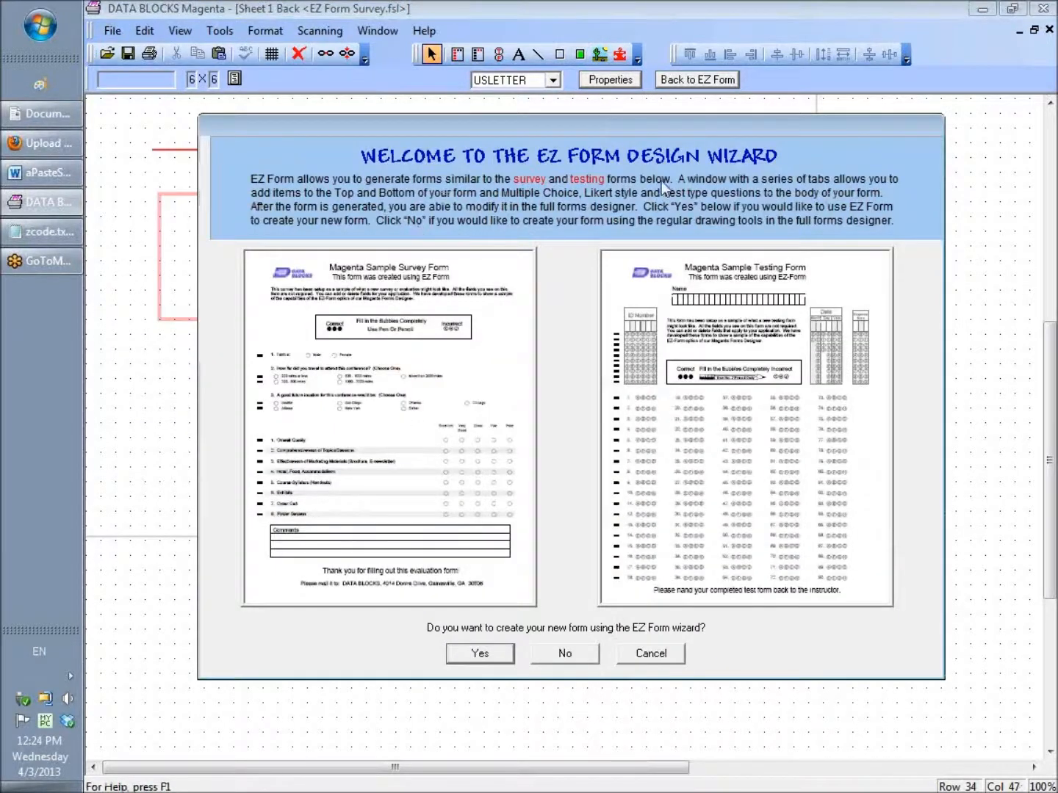
left_click(552, 651)
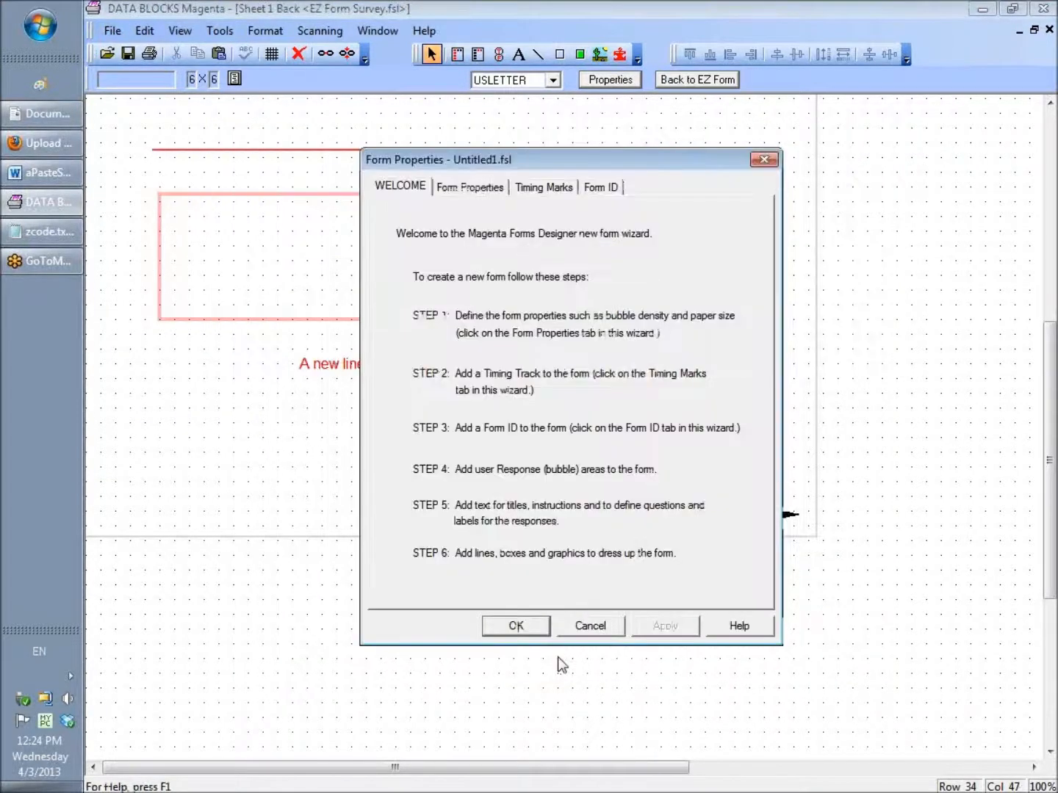
left_click(470, 189)
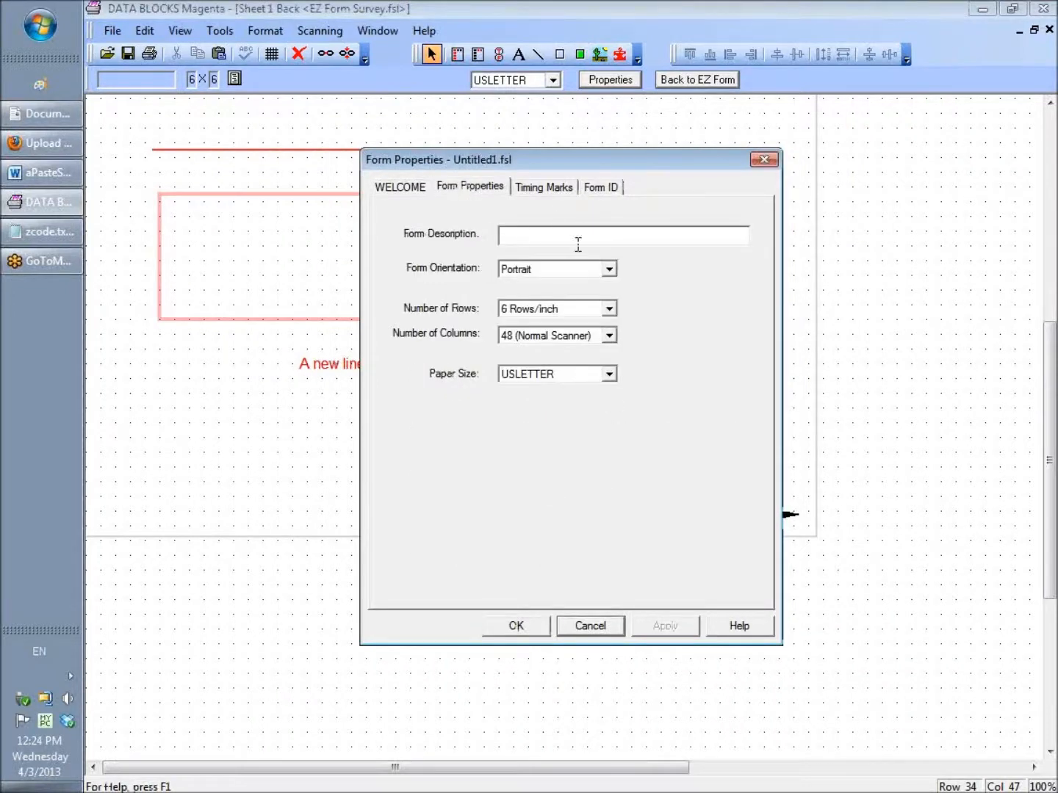
left_click(539, 189)
left_click(615, 190)
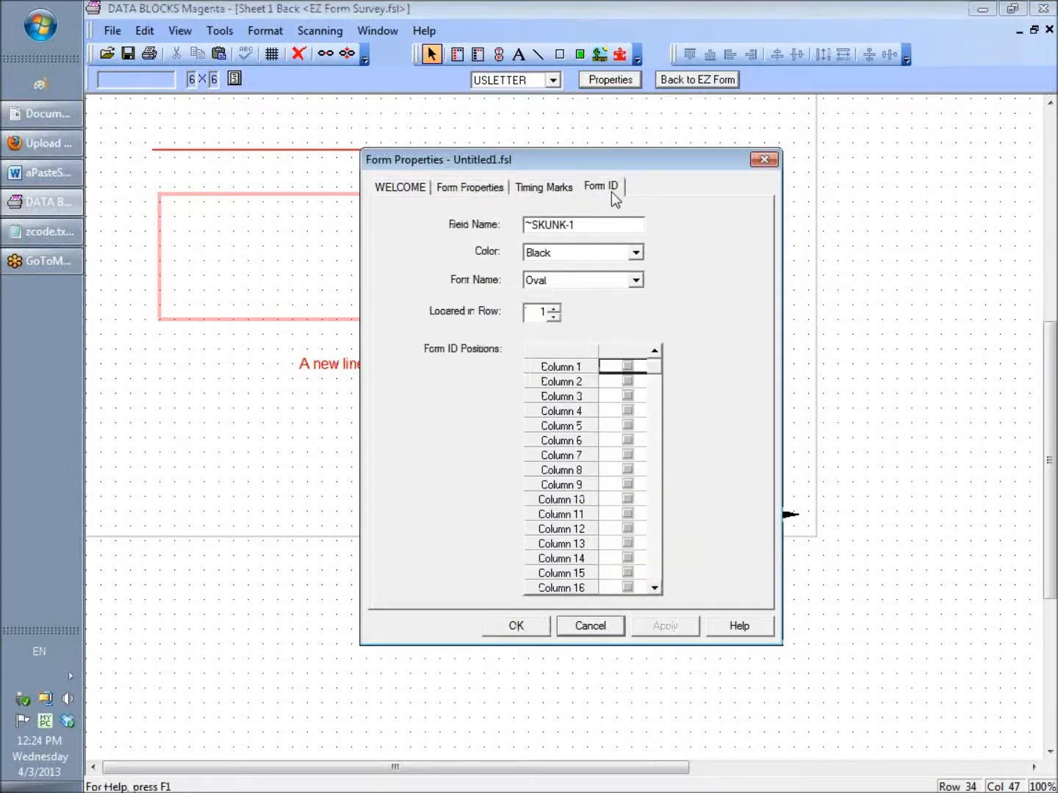
left_click(531, 629)
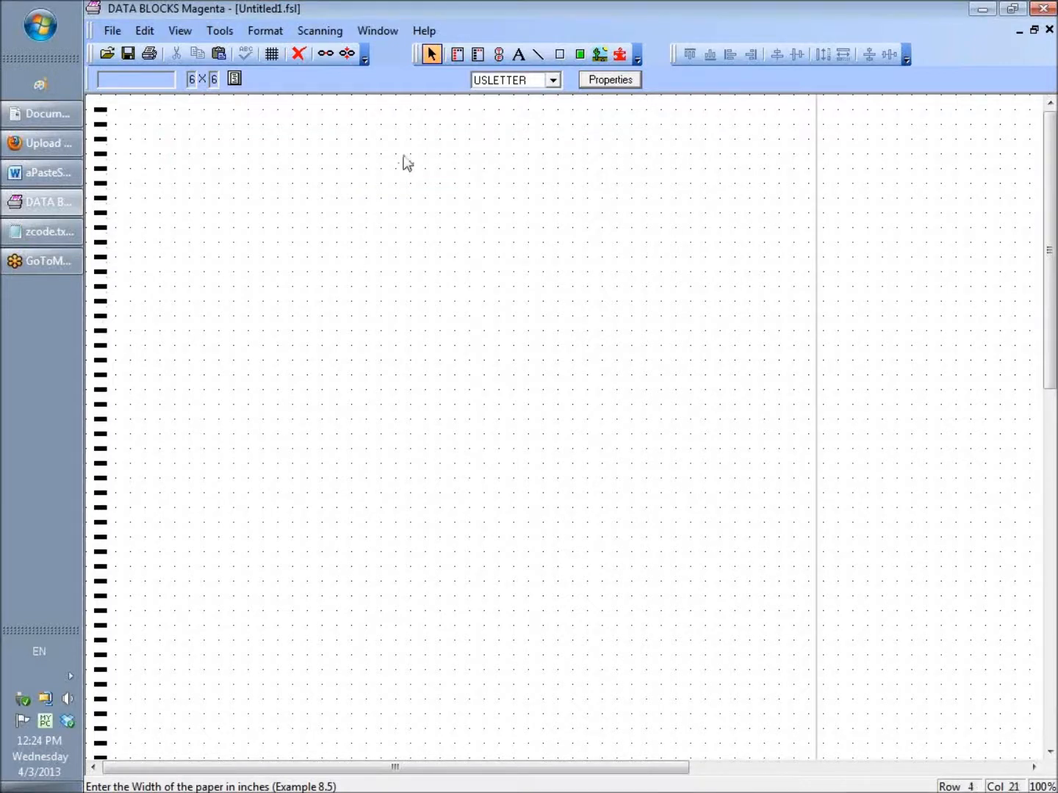
- Draw a large square-cornered box near the top of the new form, with a solid 30% Red line of width 4
left_click(220, 30)
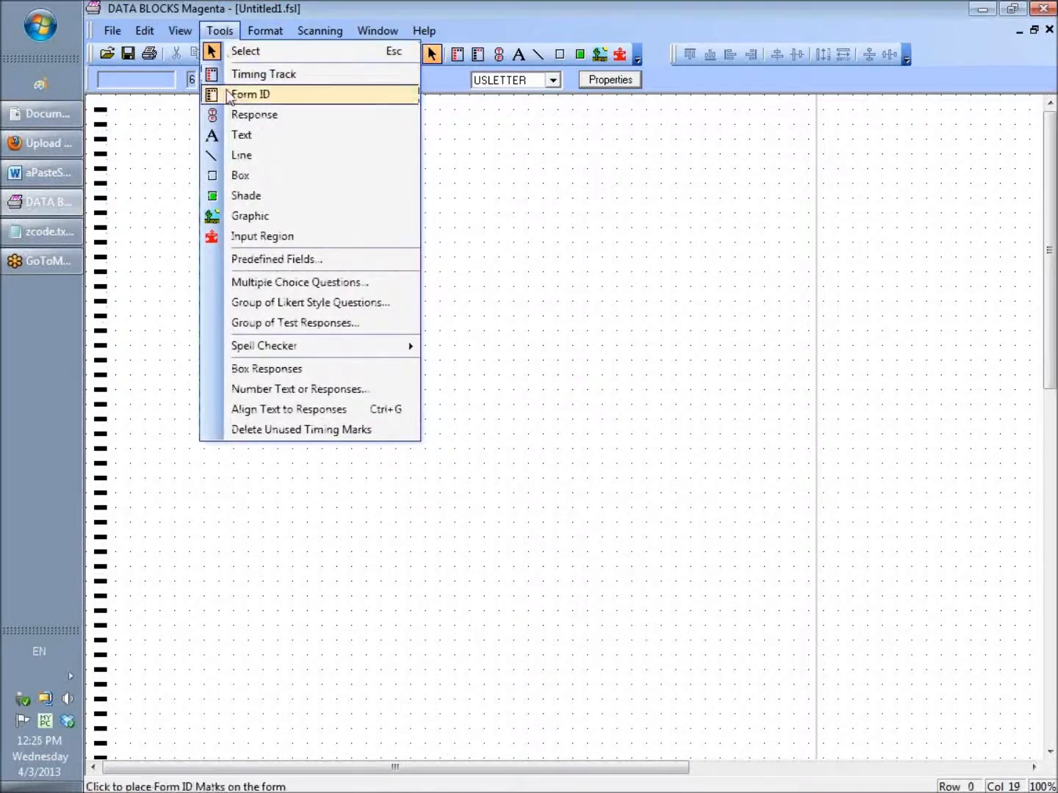
left_click(234, 176)
left_click_drag(204, 169, 587, 376)
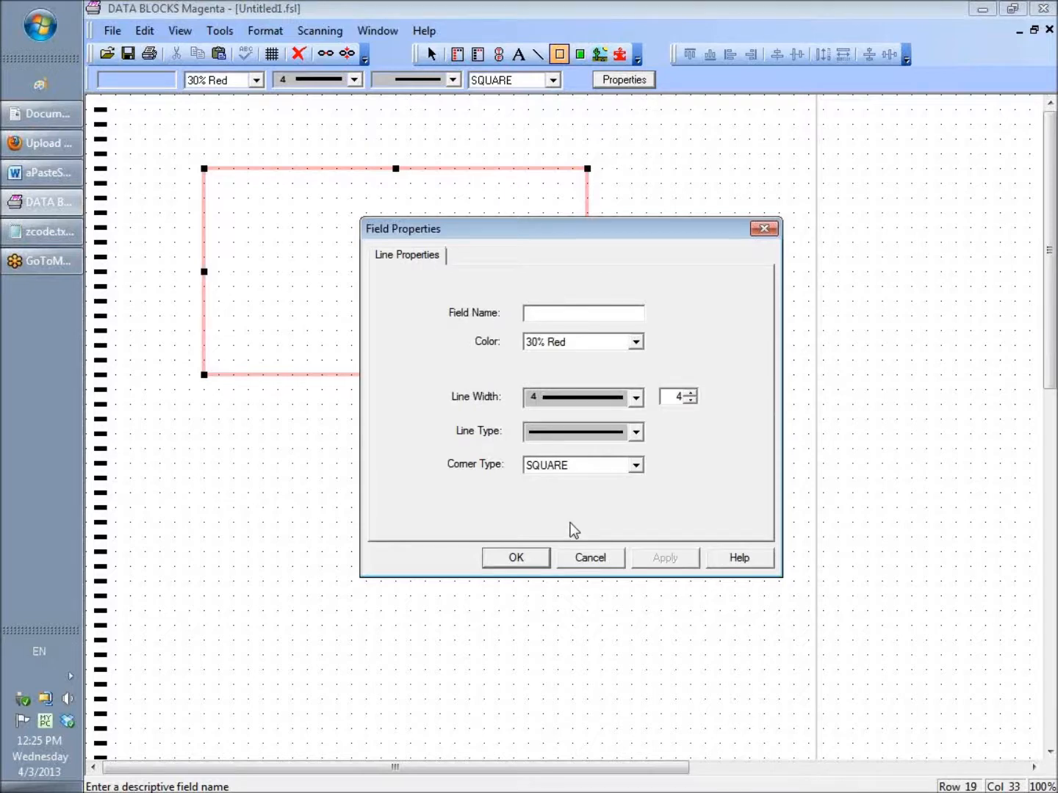
left_click(529, 557)
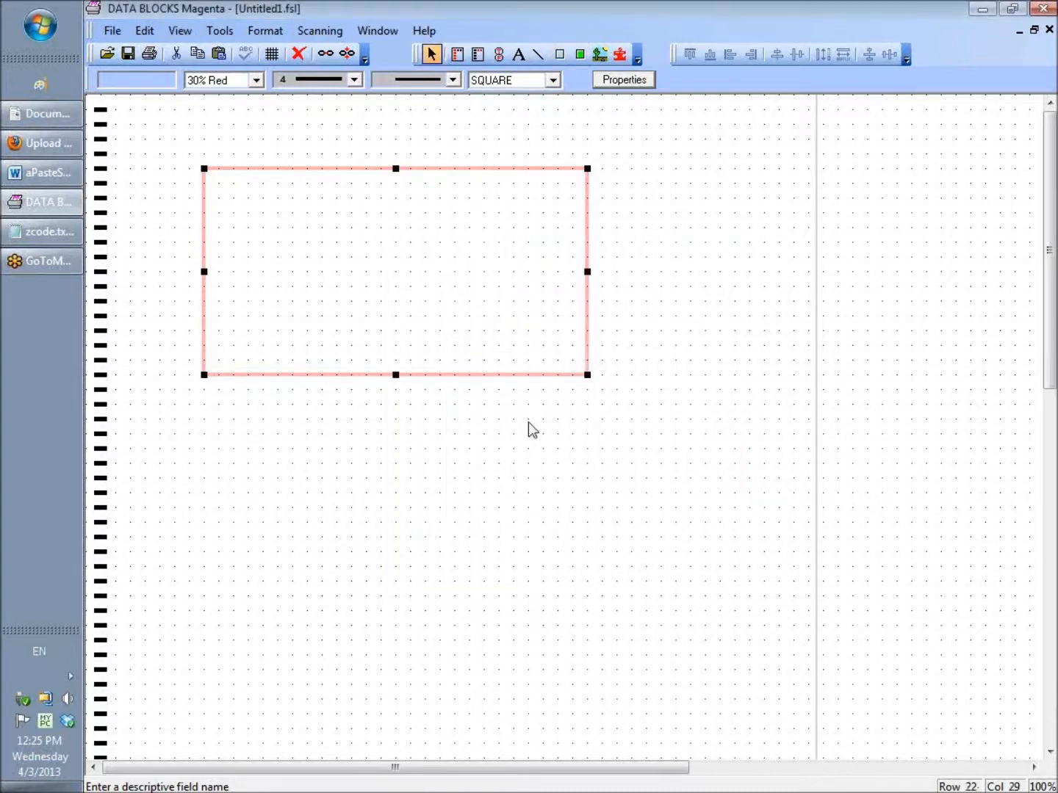